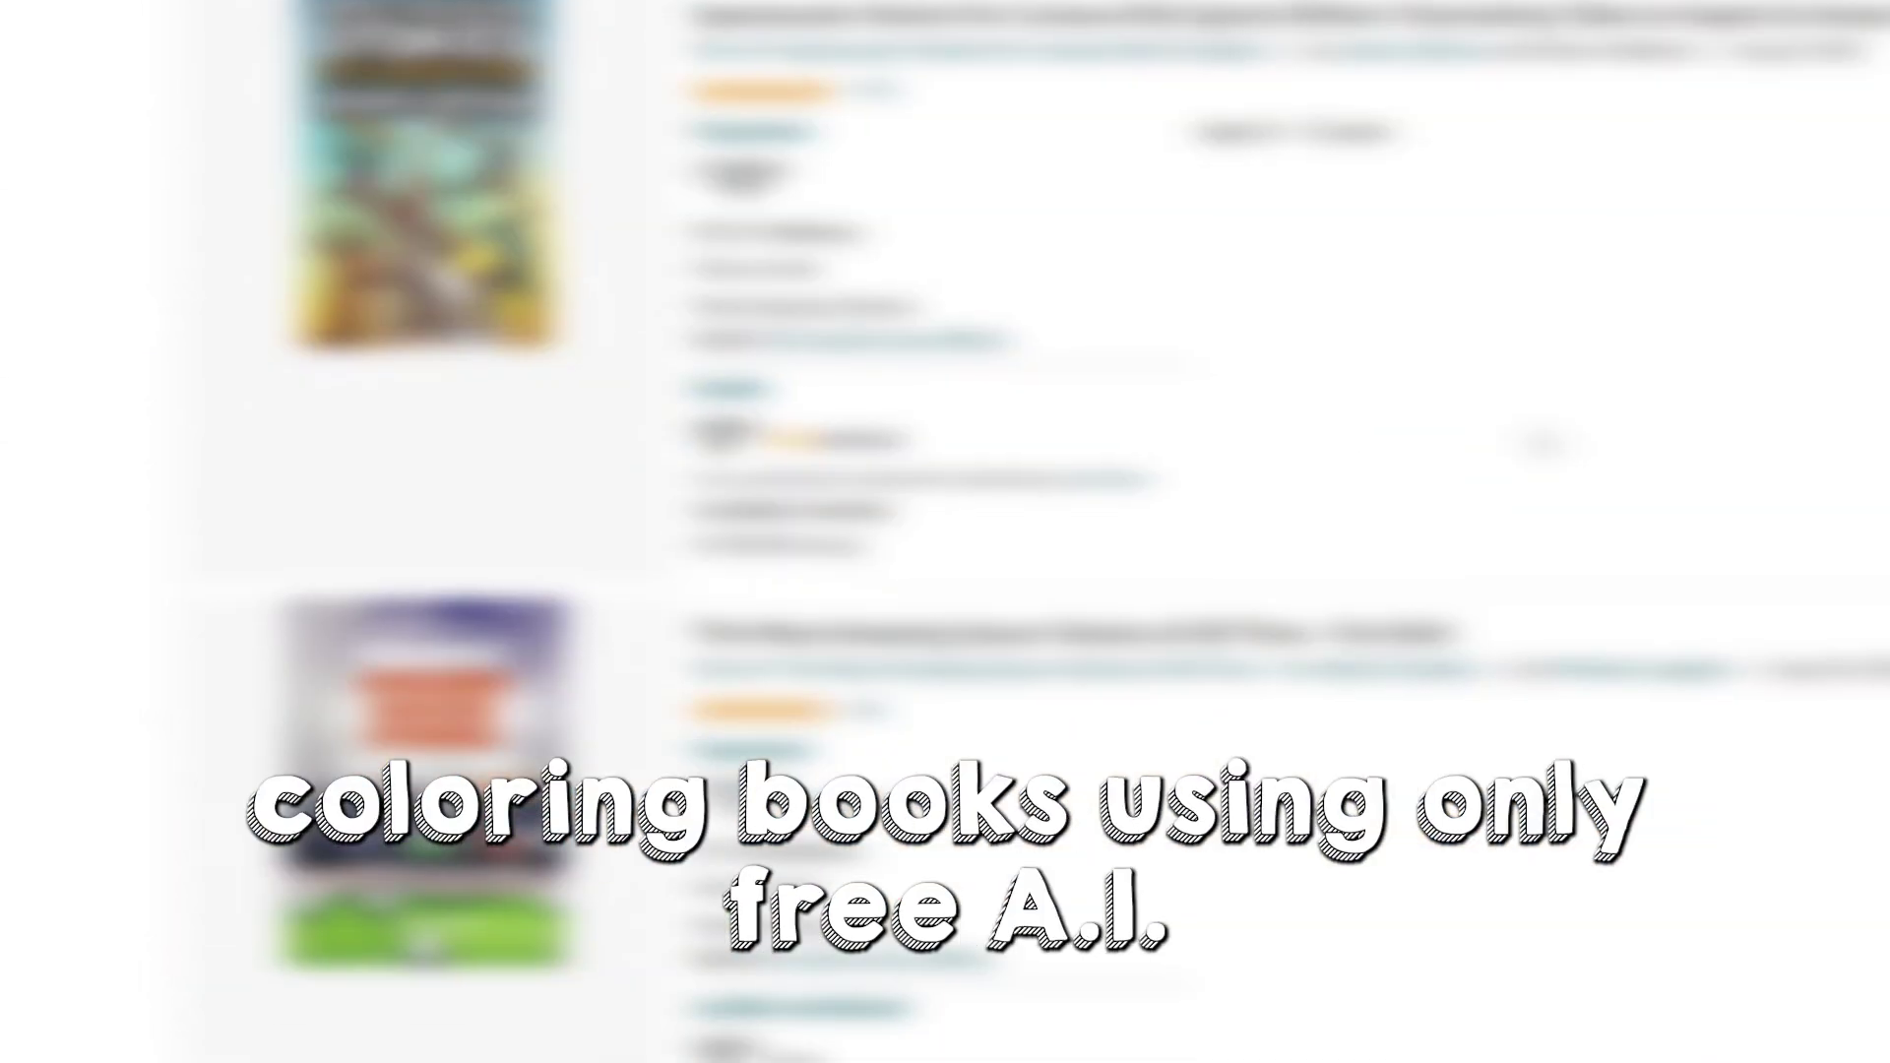
scroll(946, 531, "down", 10)
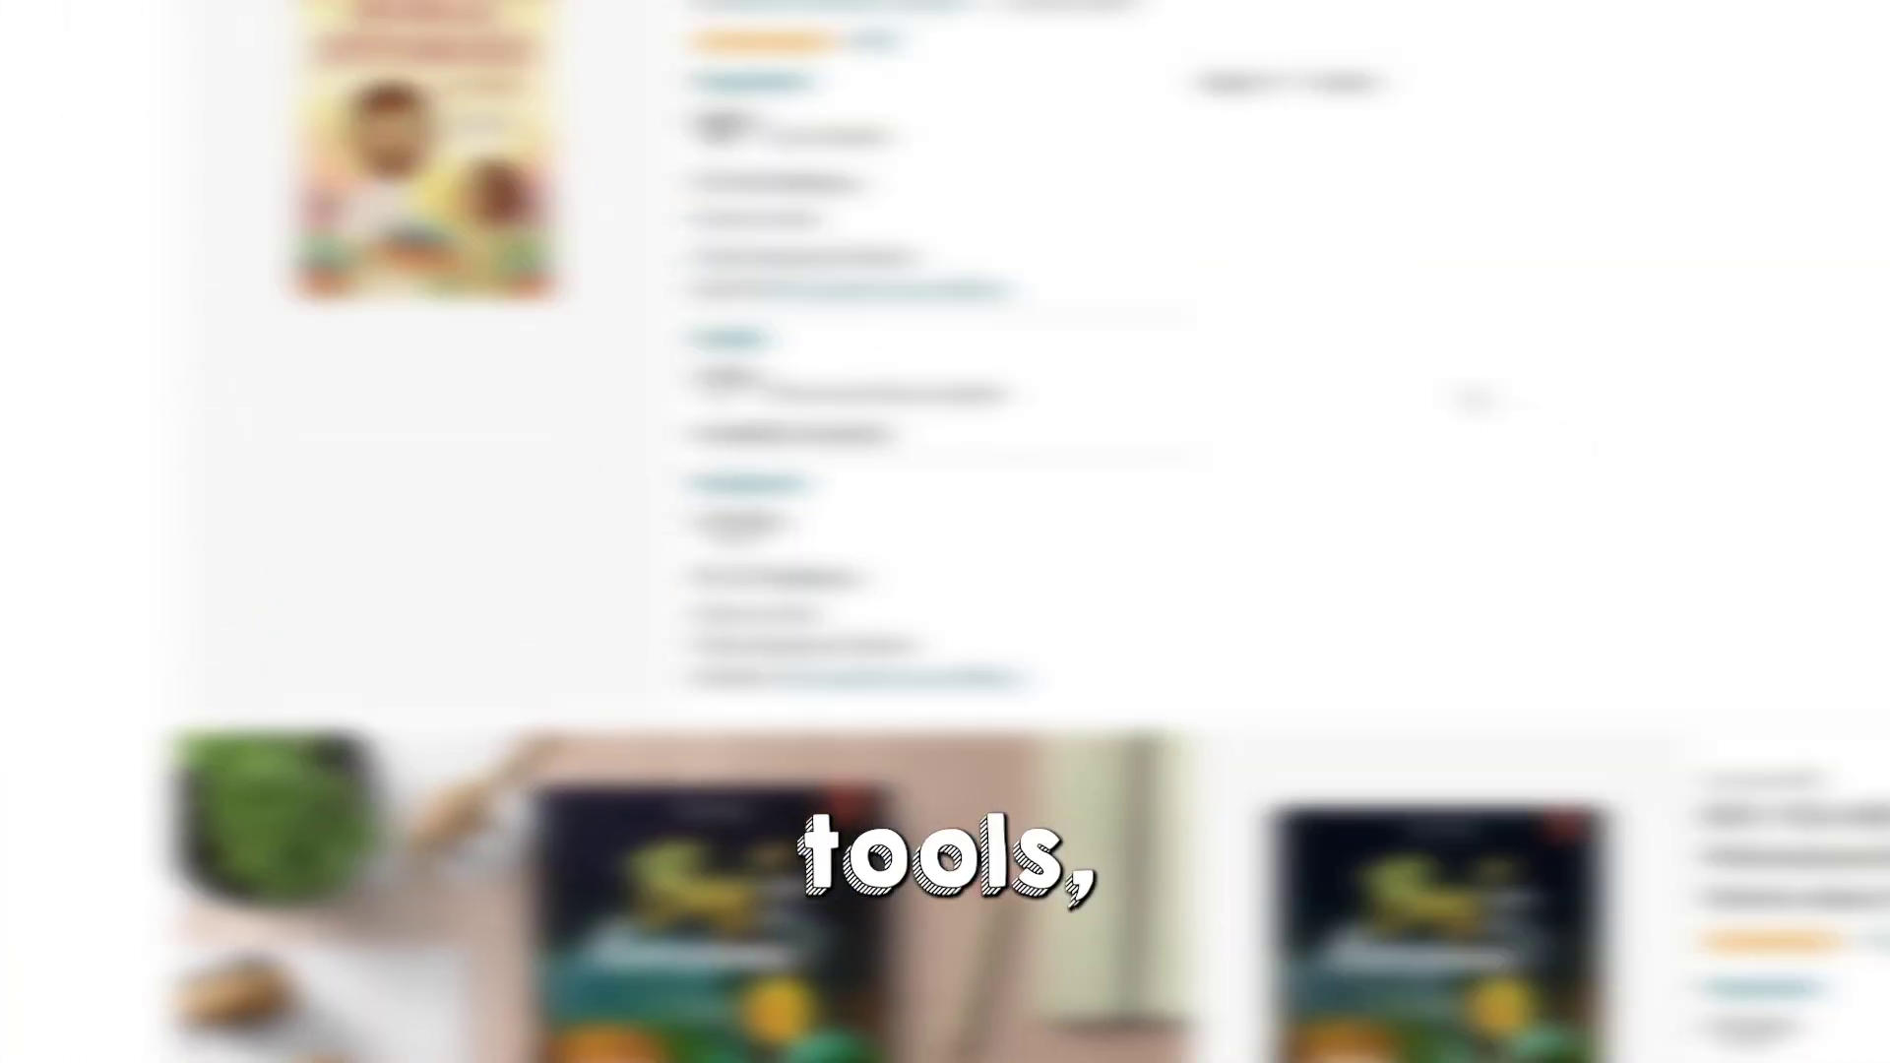
scroll(945, 532, "down", 5)
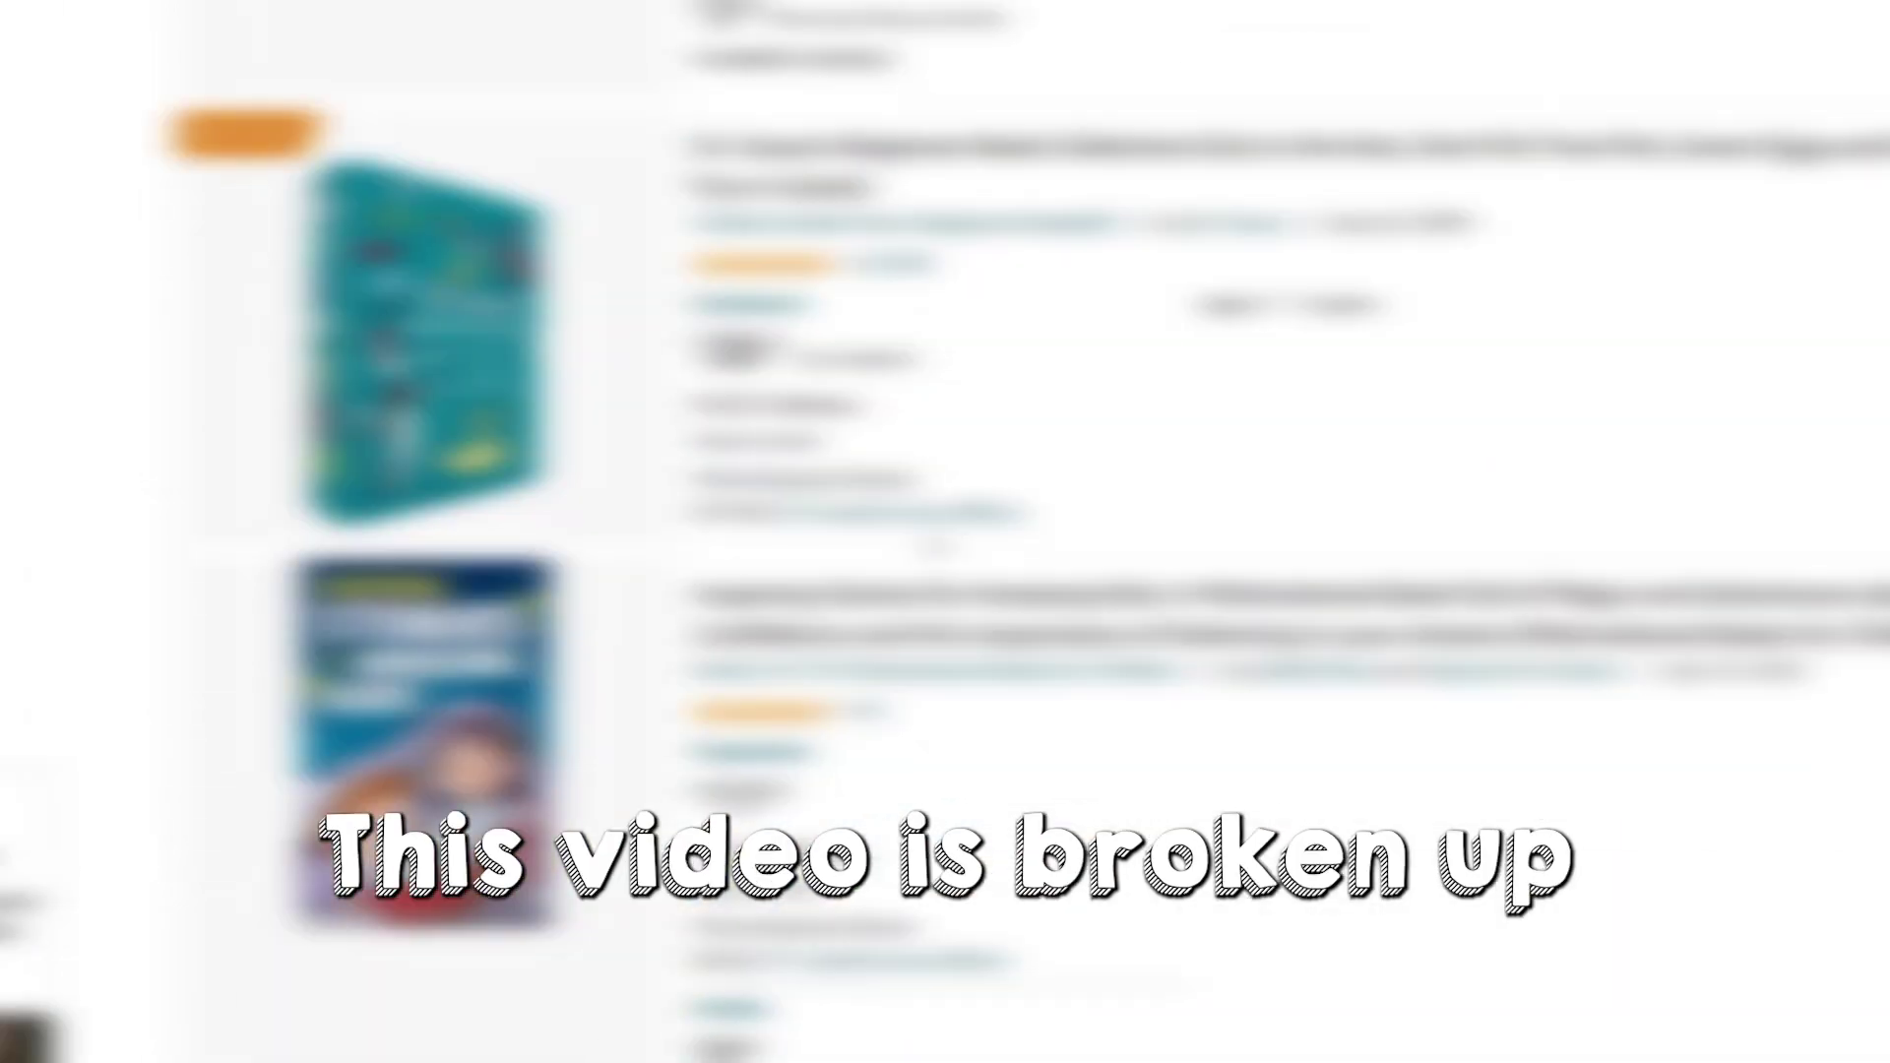
scroll(945, 532, "down", 10)
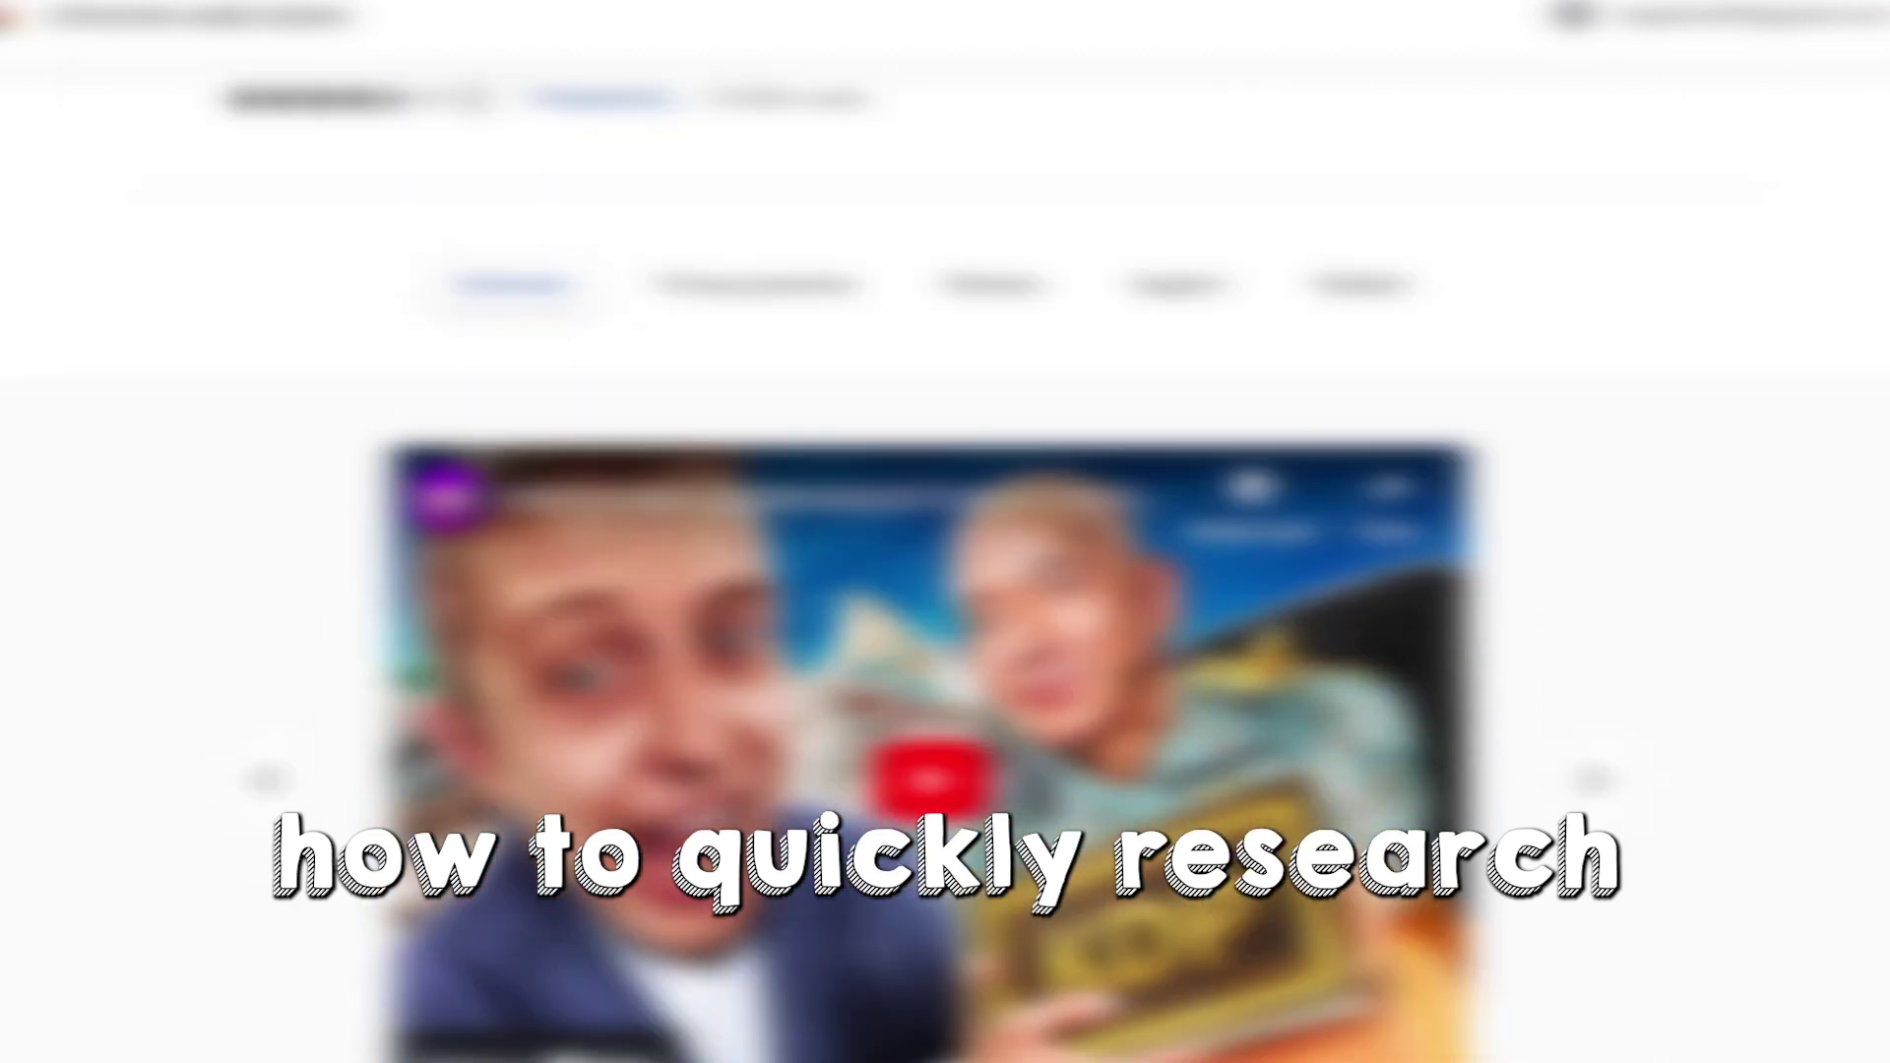
scroll(945, 531, "down", 10)
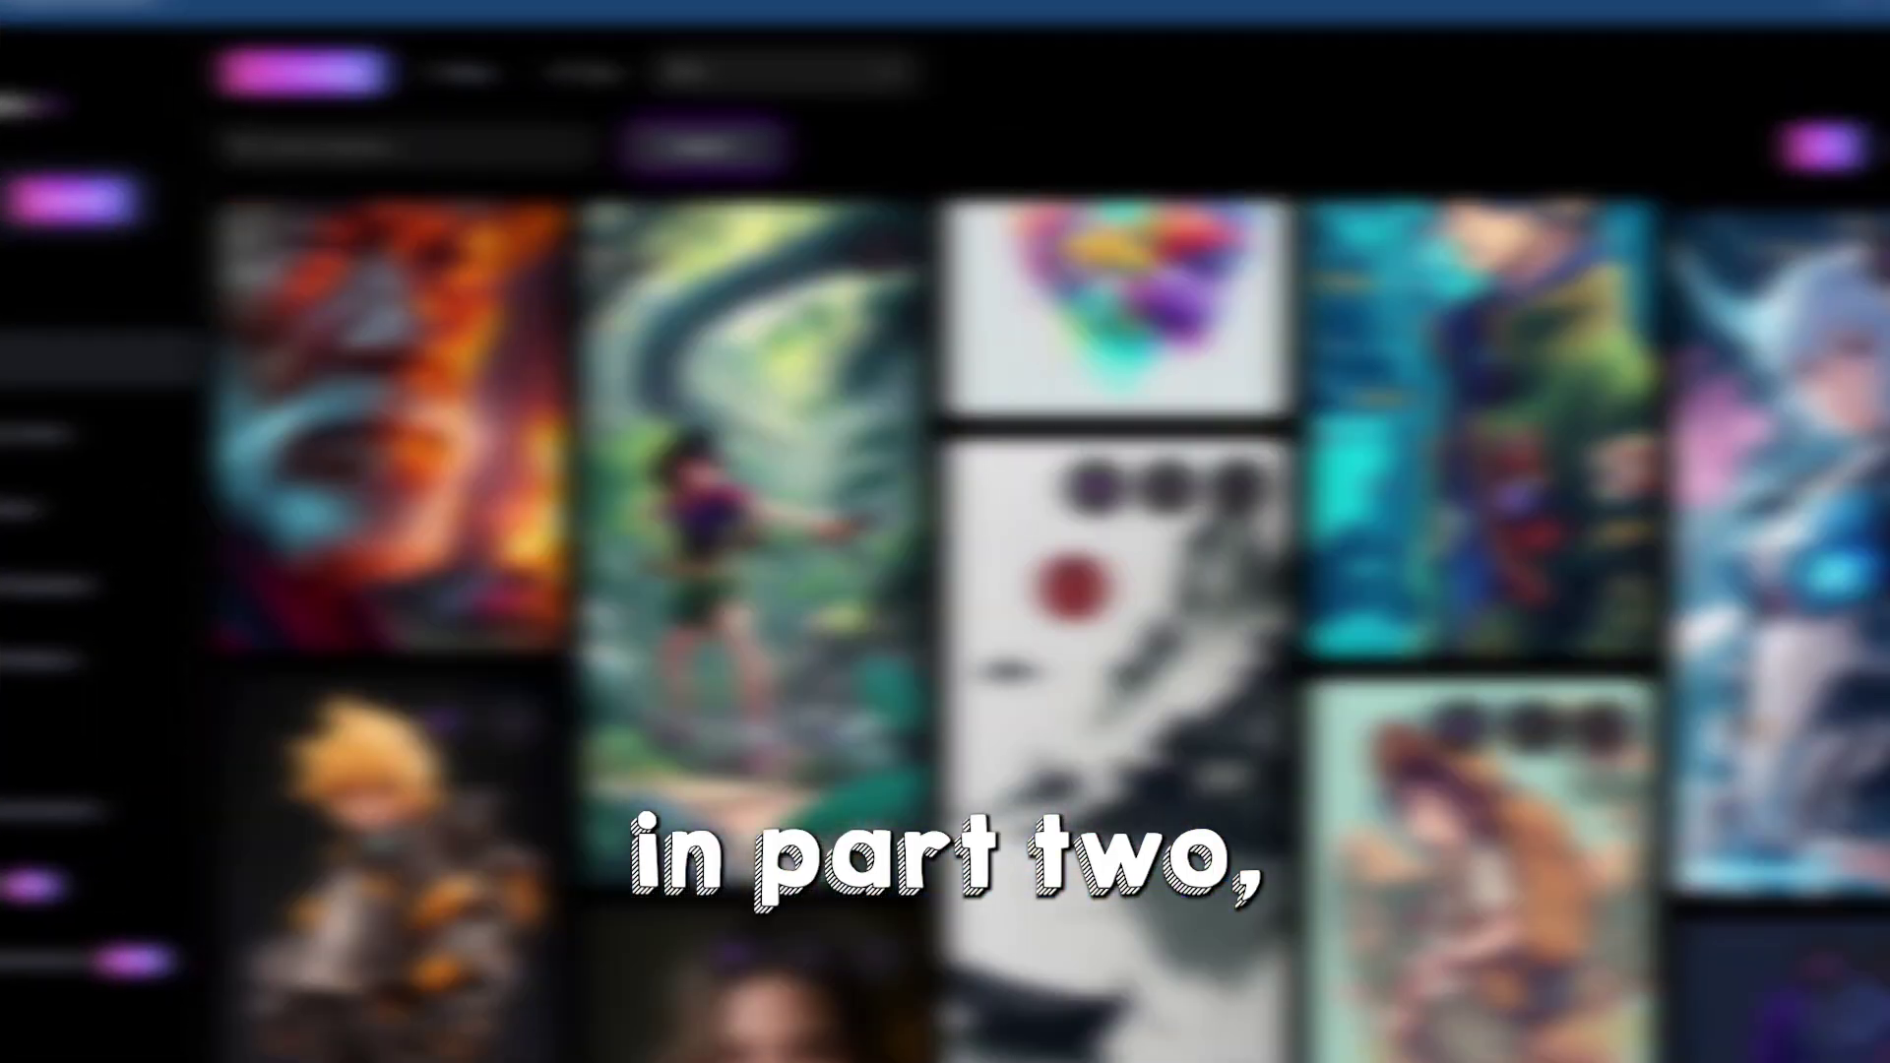
scroll(825, 511, "down", 20)
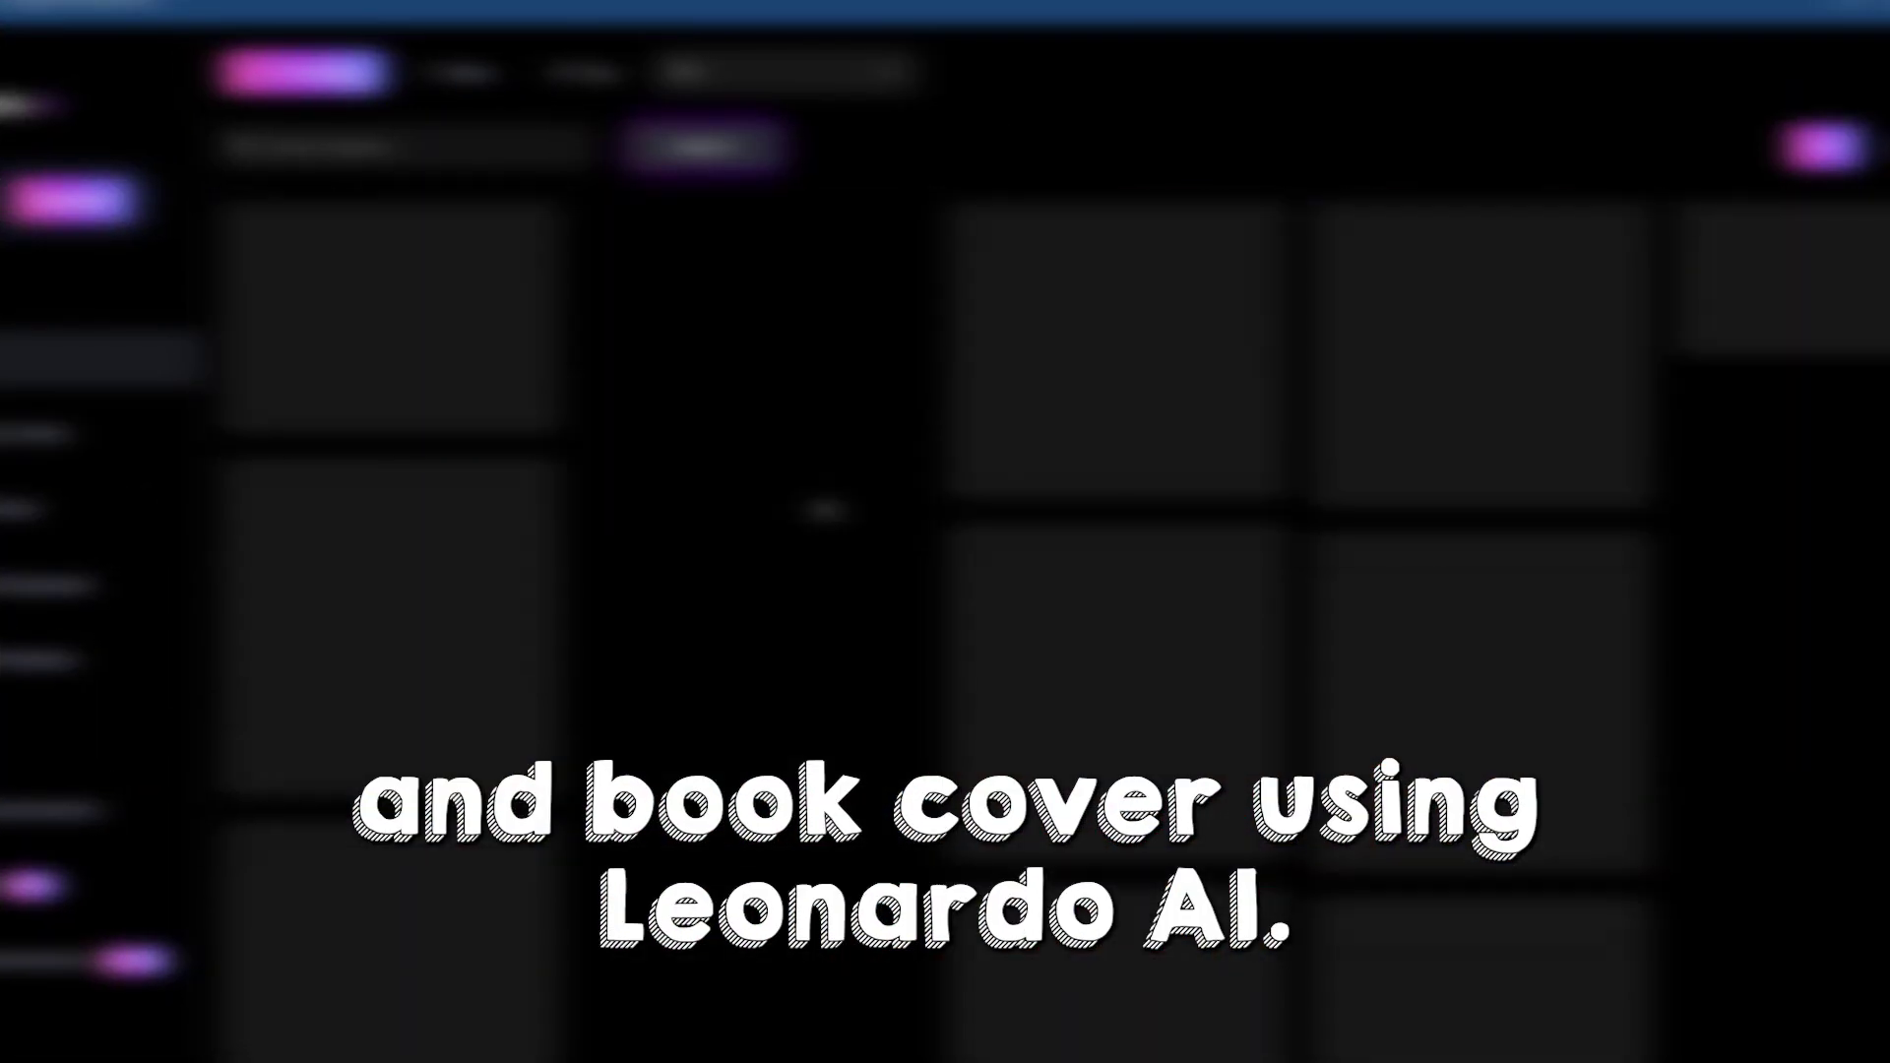
scroll(825, 512, "up", 20)
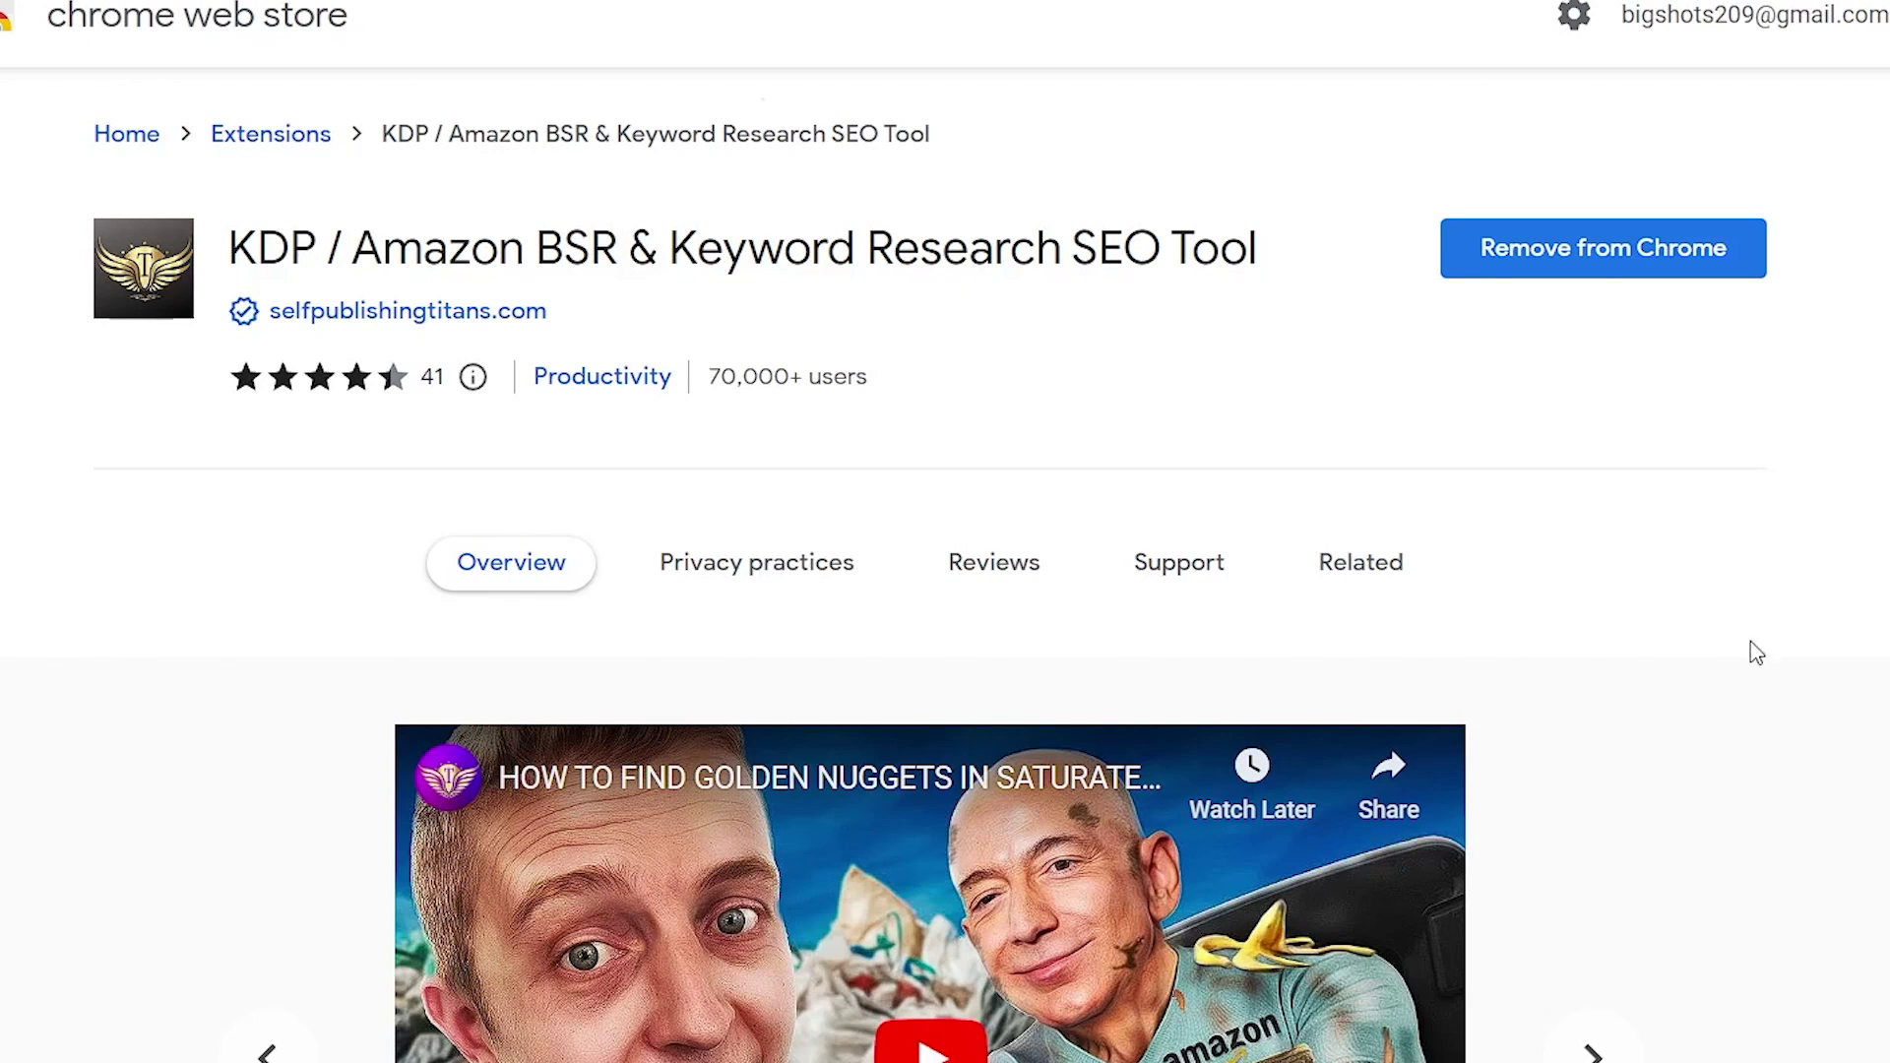
Read the Chrome Web Store overview and data features of the KDP / Amazon BSR & Keyword Research SEO Tool extension.
scroll(1756, 652, "down", 12)
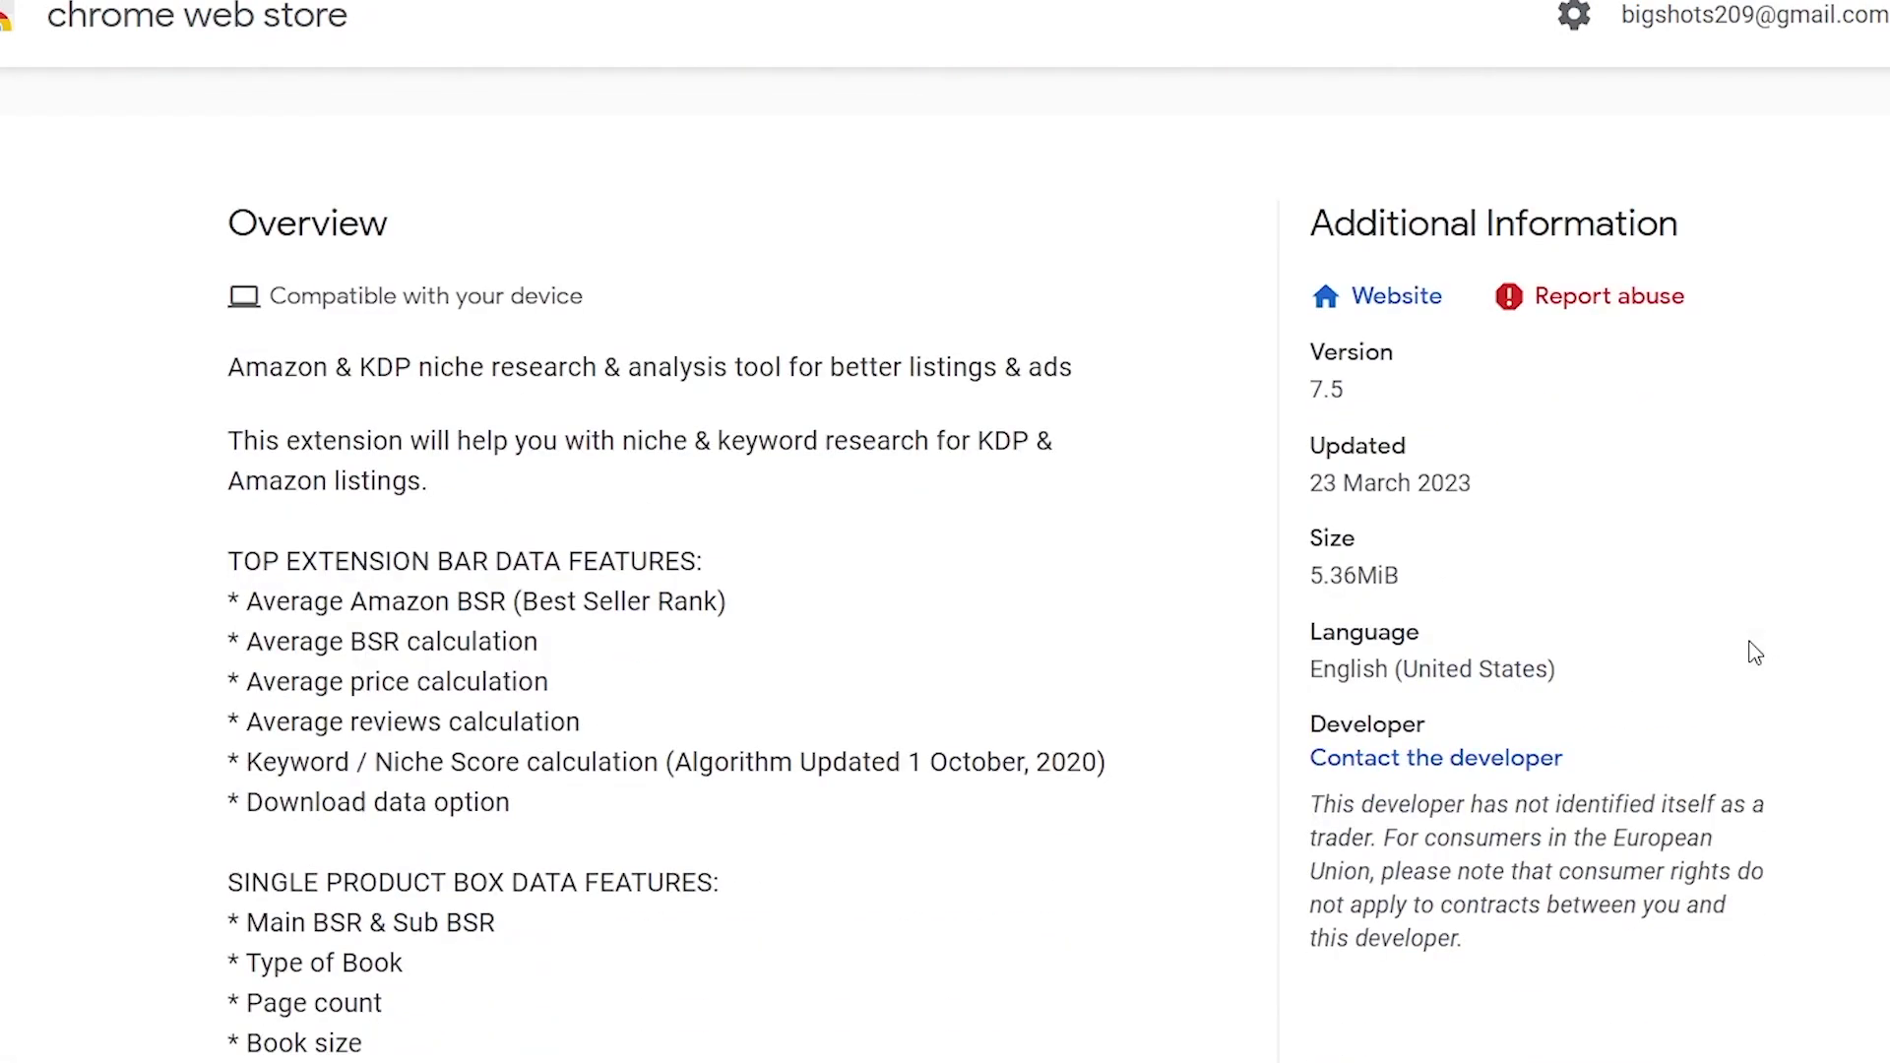
scroll(255, 689, "down", 20)
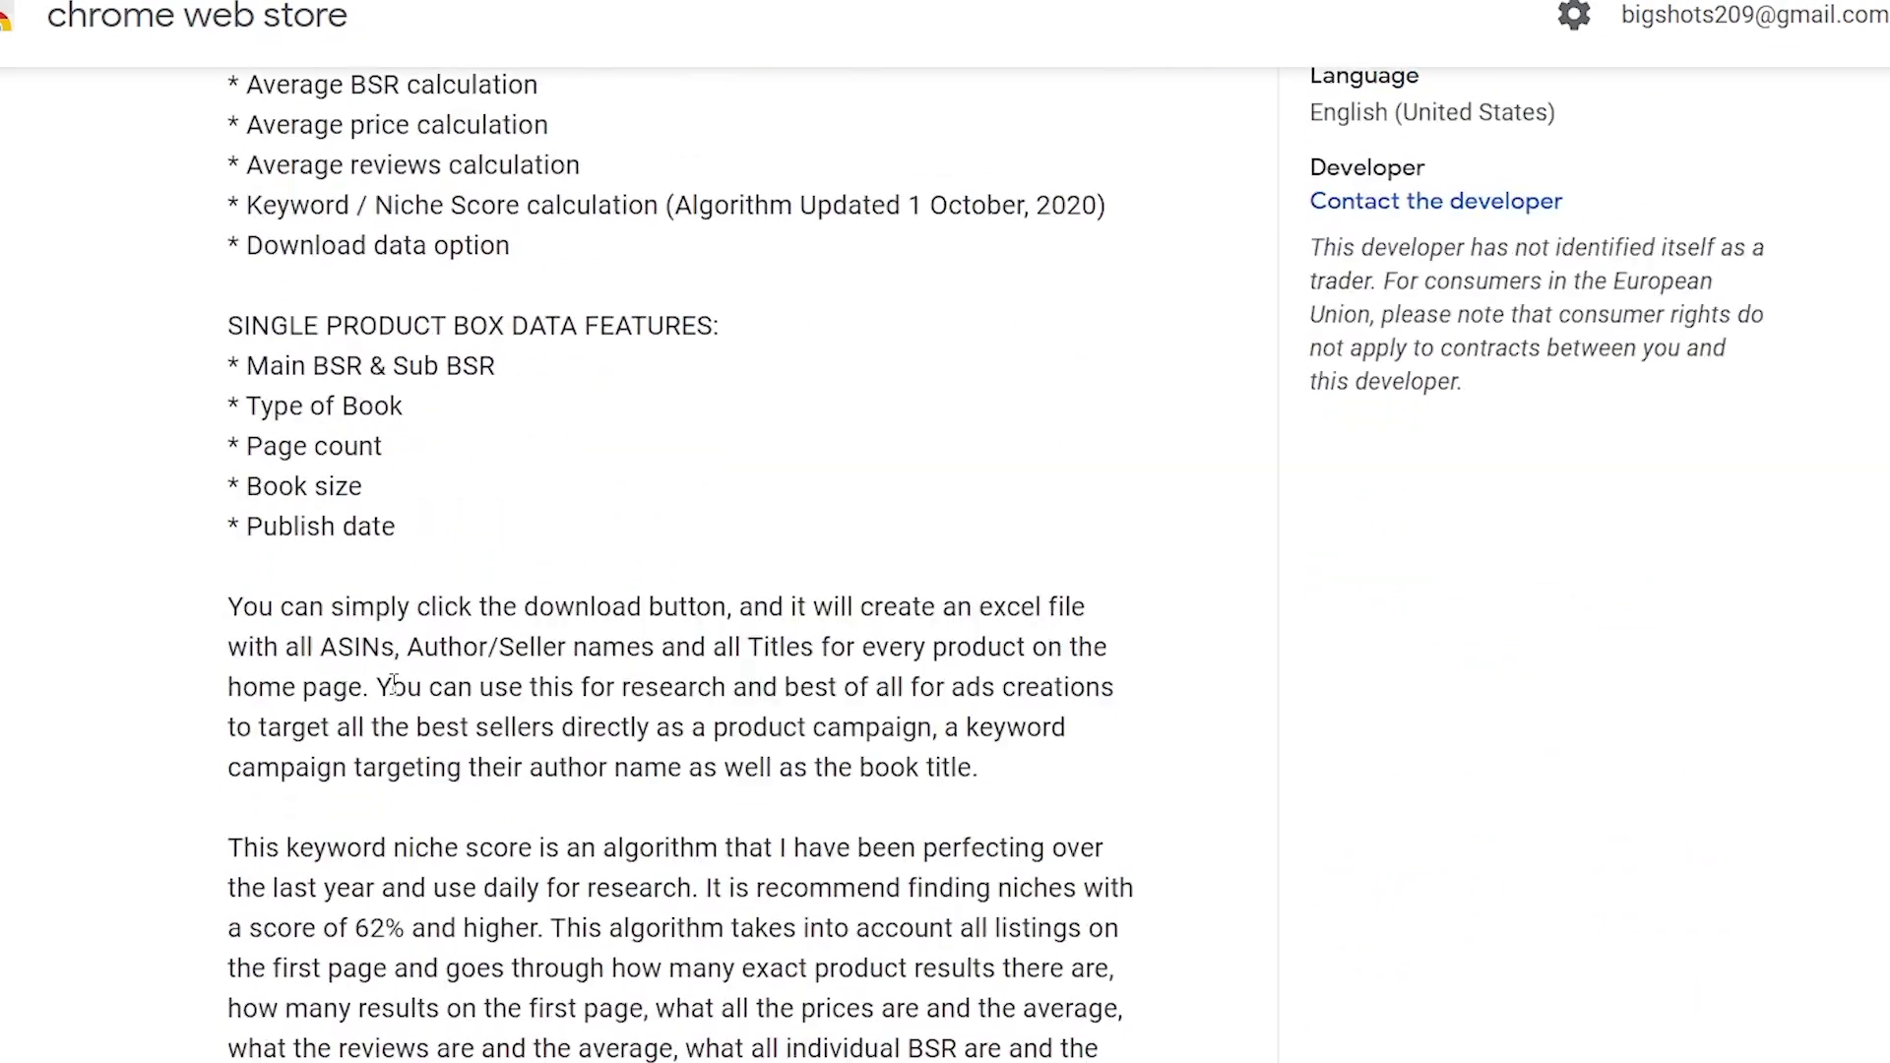
scroll(554, 617, "up", 20)
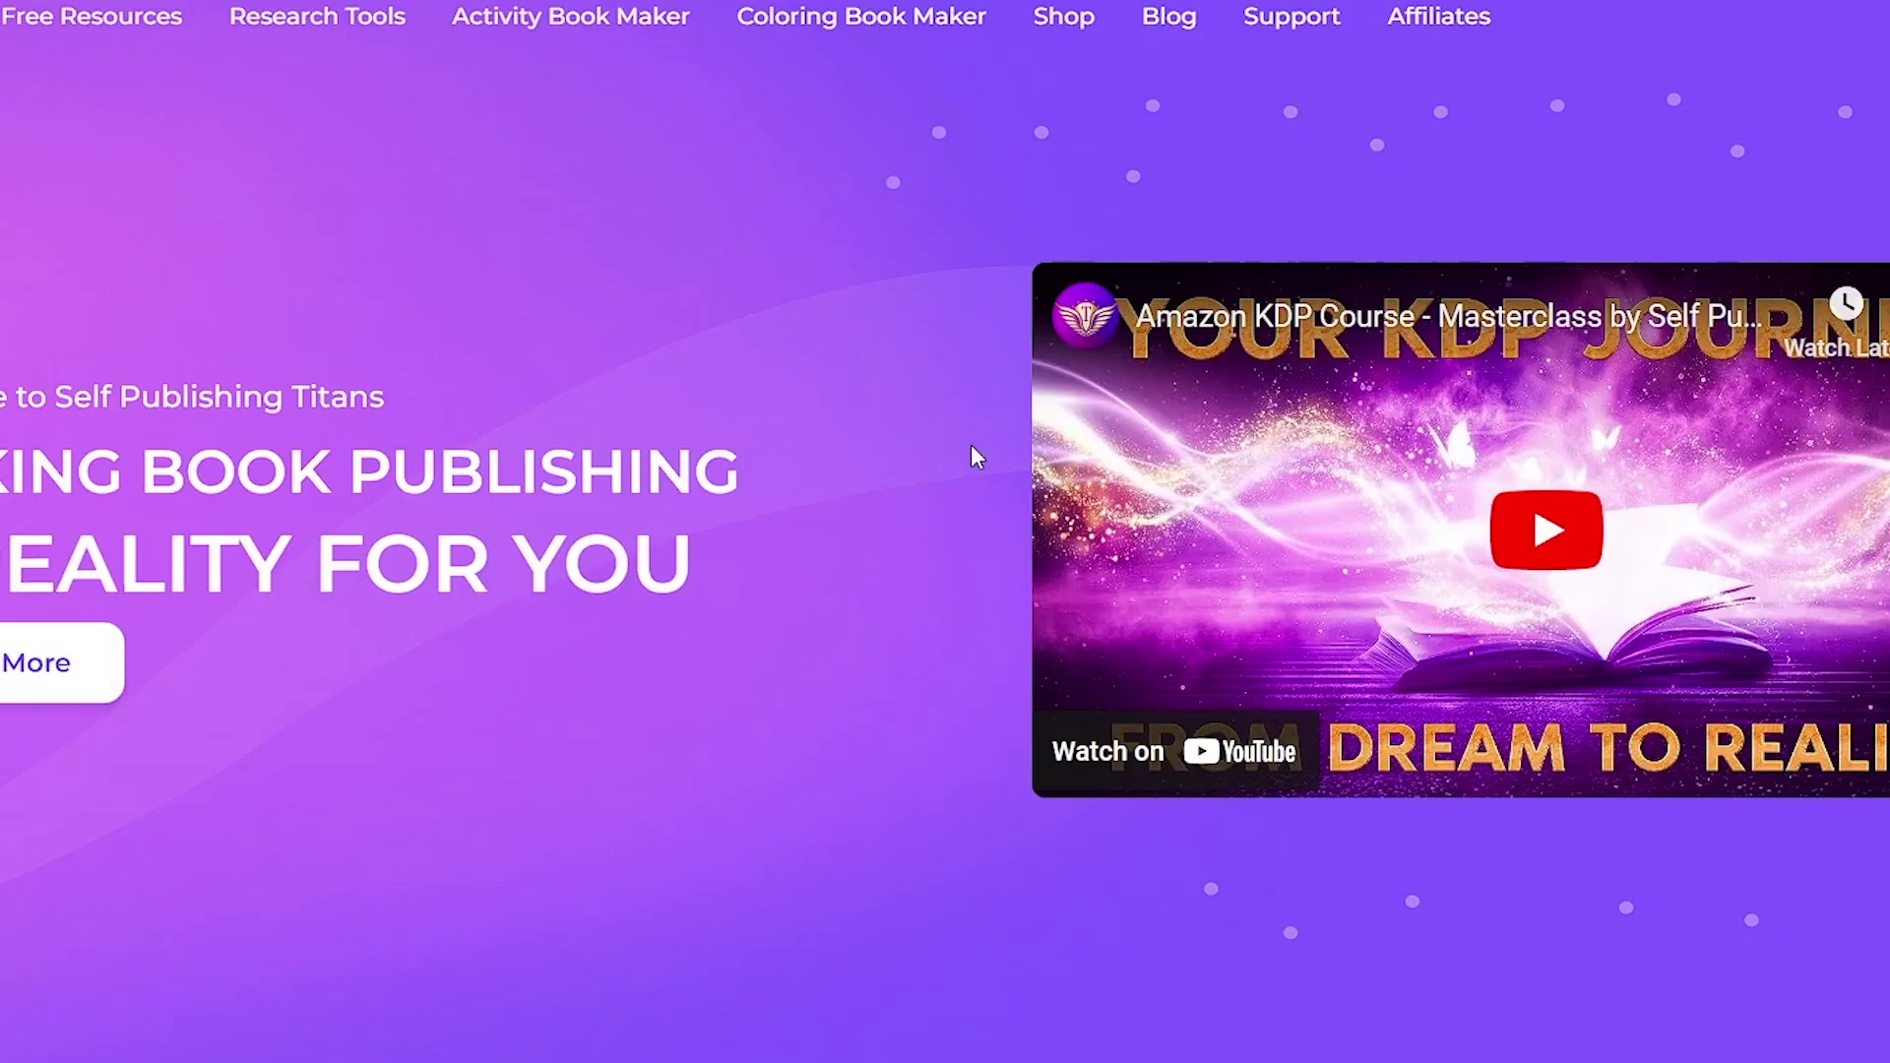
Look through the Self Publishing Titans home page, covering the free tools, premium tools and KDP research extension sections.
scroll(843, 423, "down", 10)
scroll(850, 433, "down", 1)
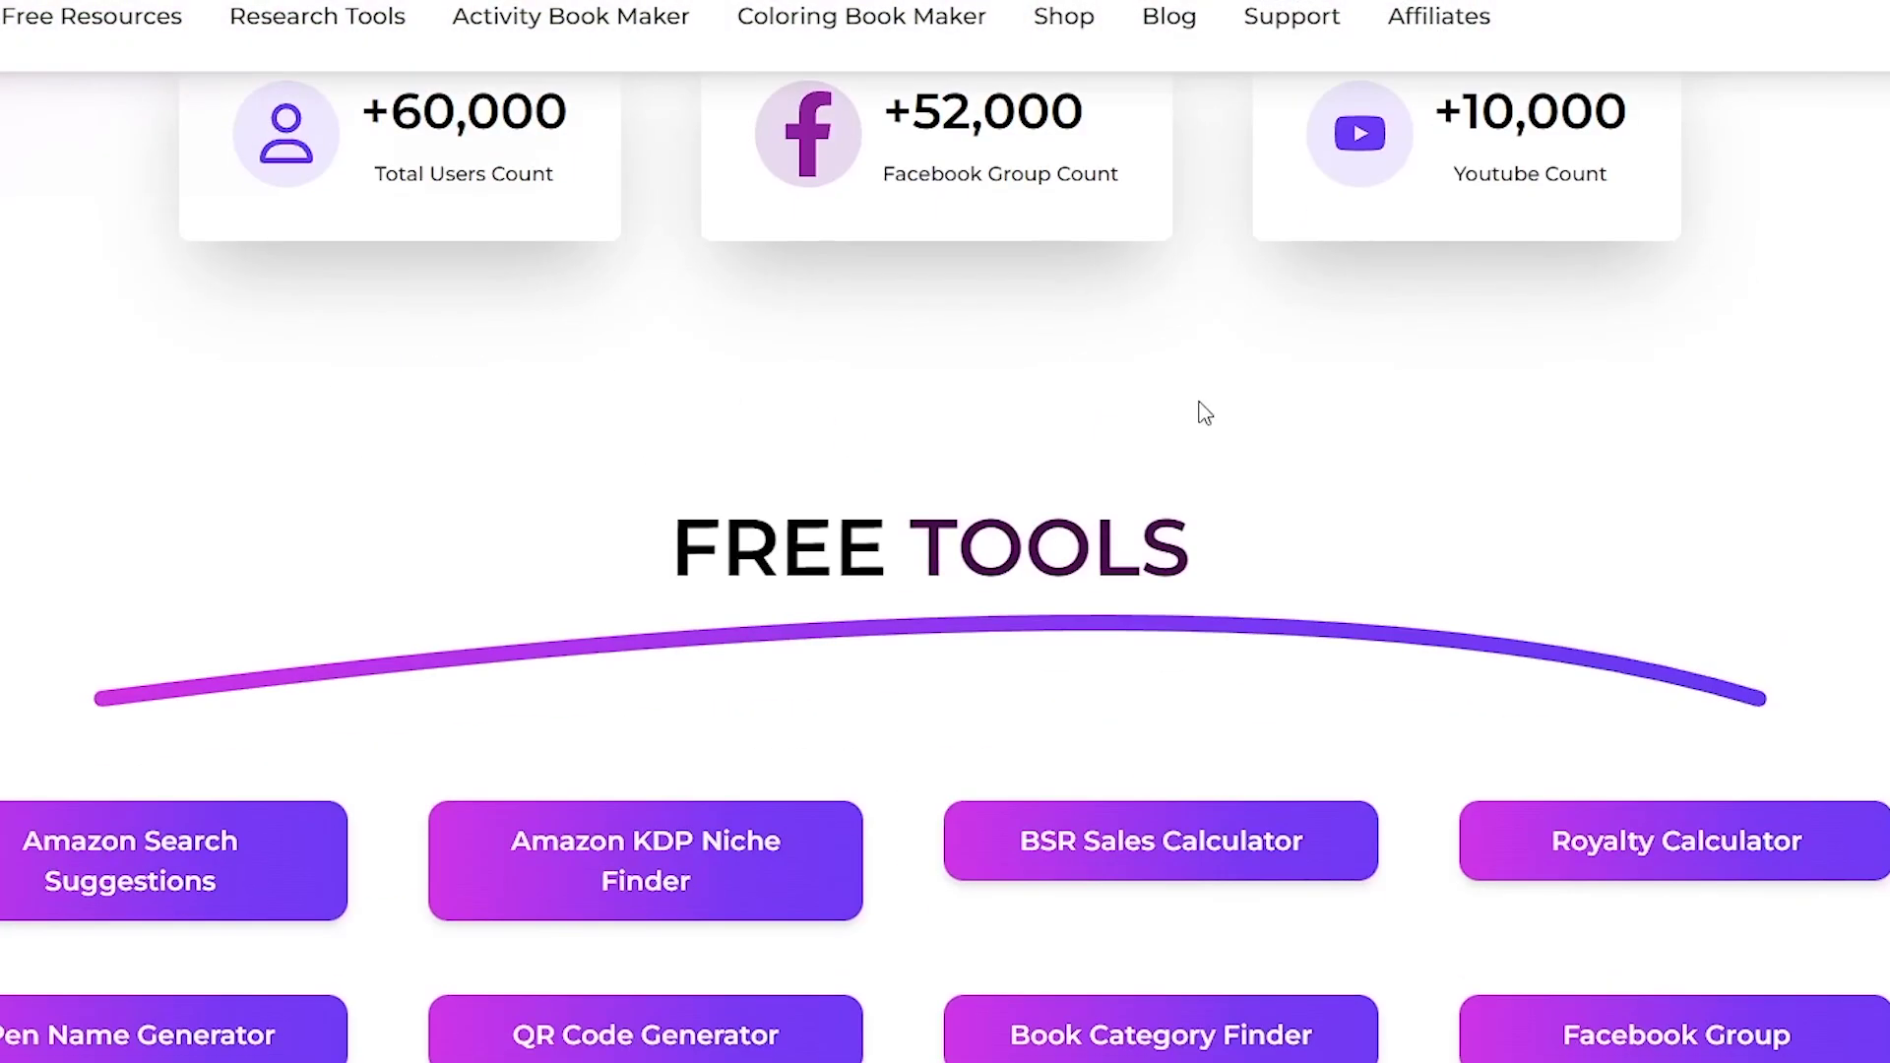
scroll(1325, 417, "down", 14)
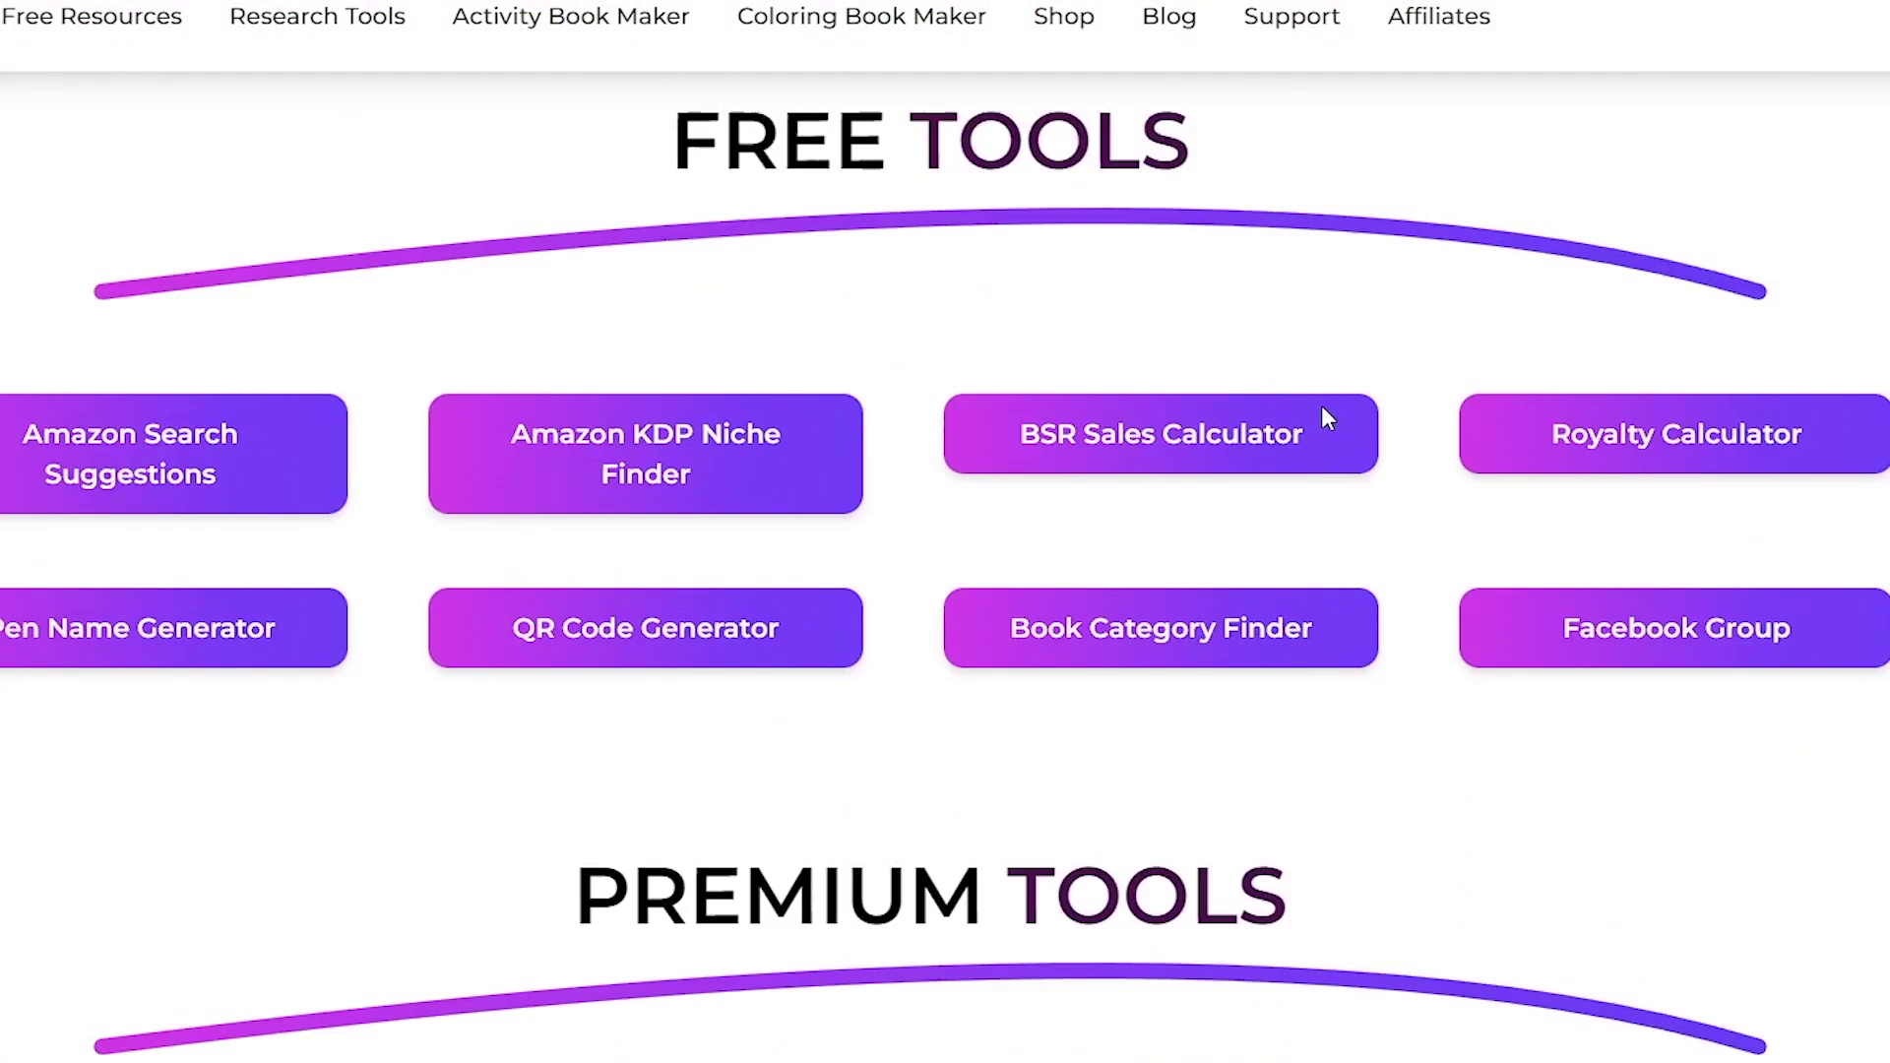
scroll(1004, 690, "down", 10)
scroll(1006, 694, "down", 10)
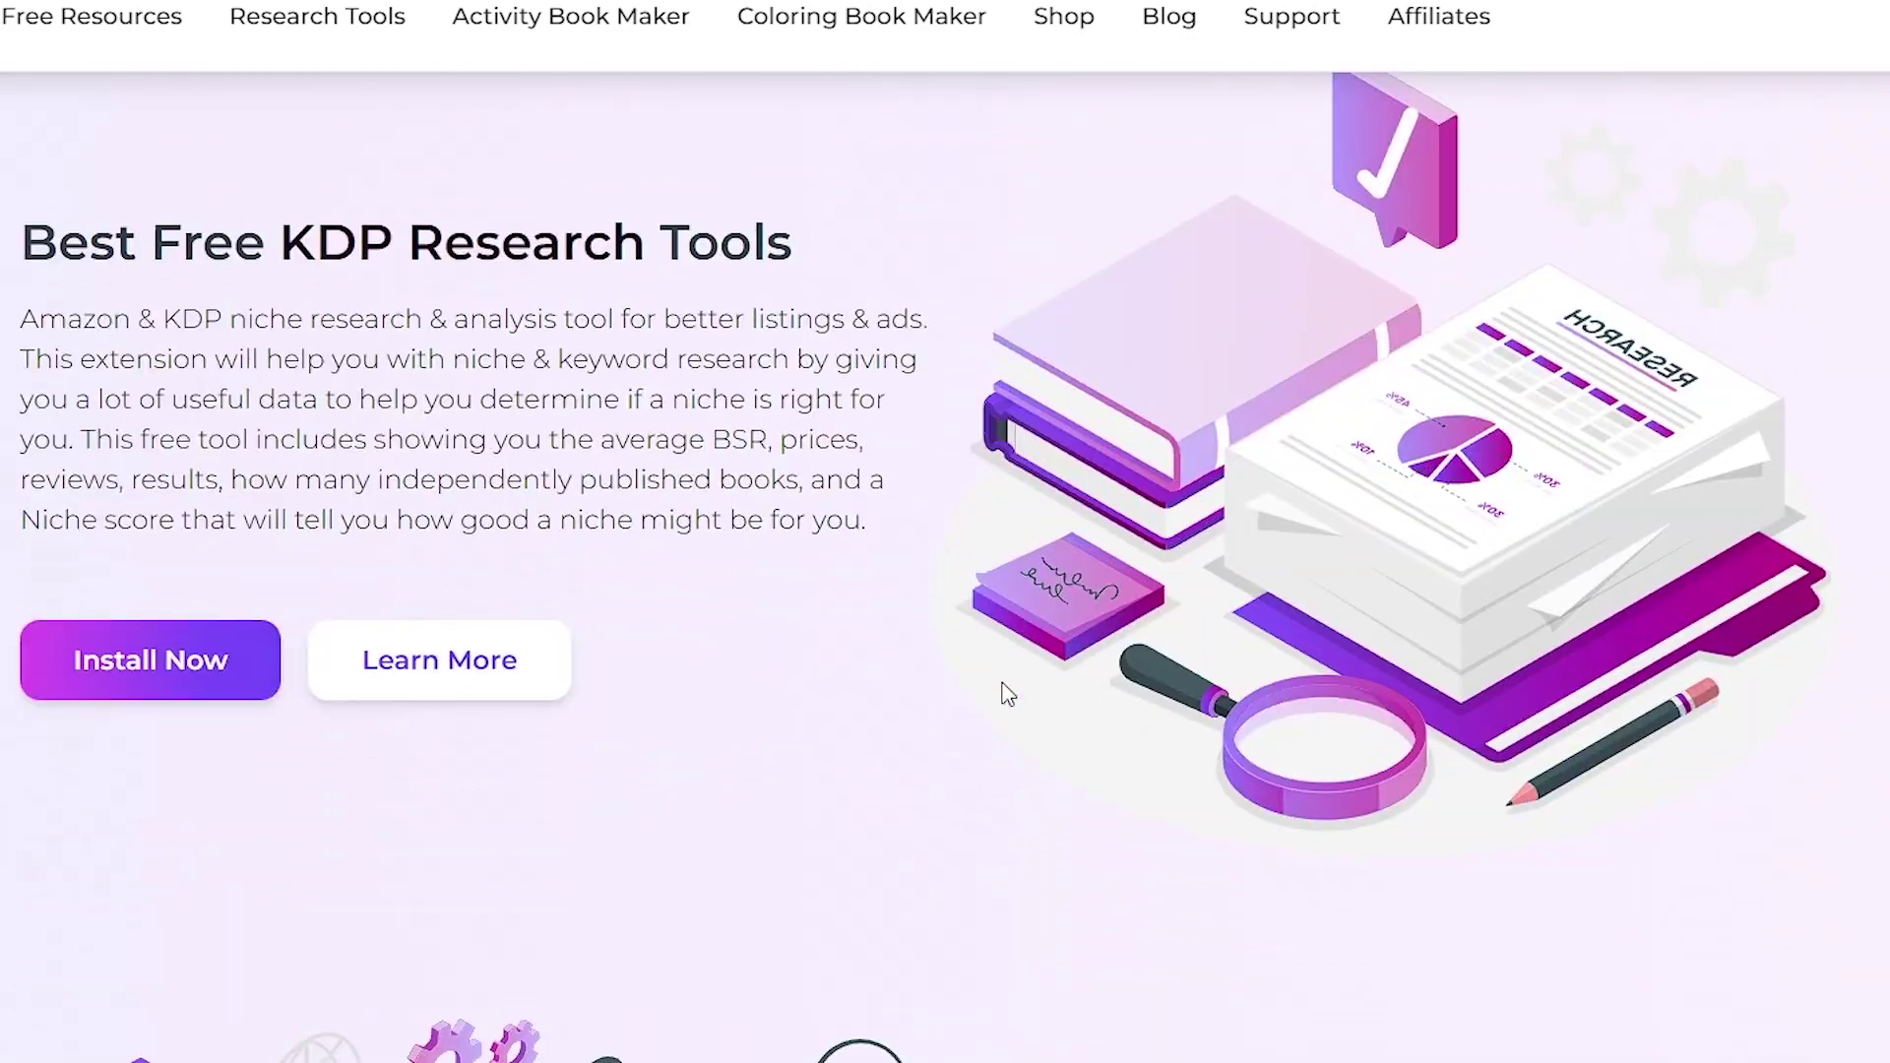
scroll(1006, 694, "down", 10)
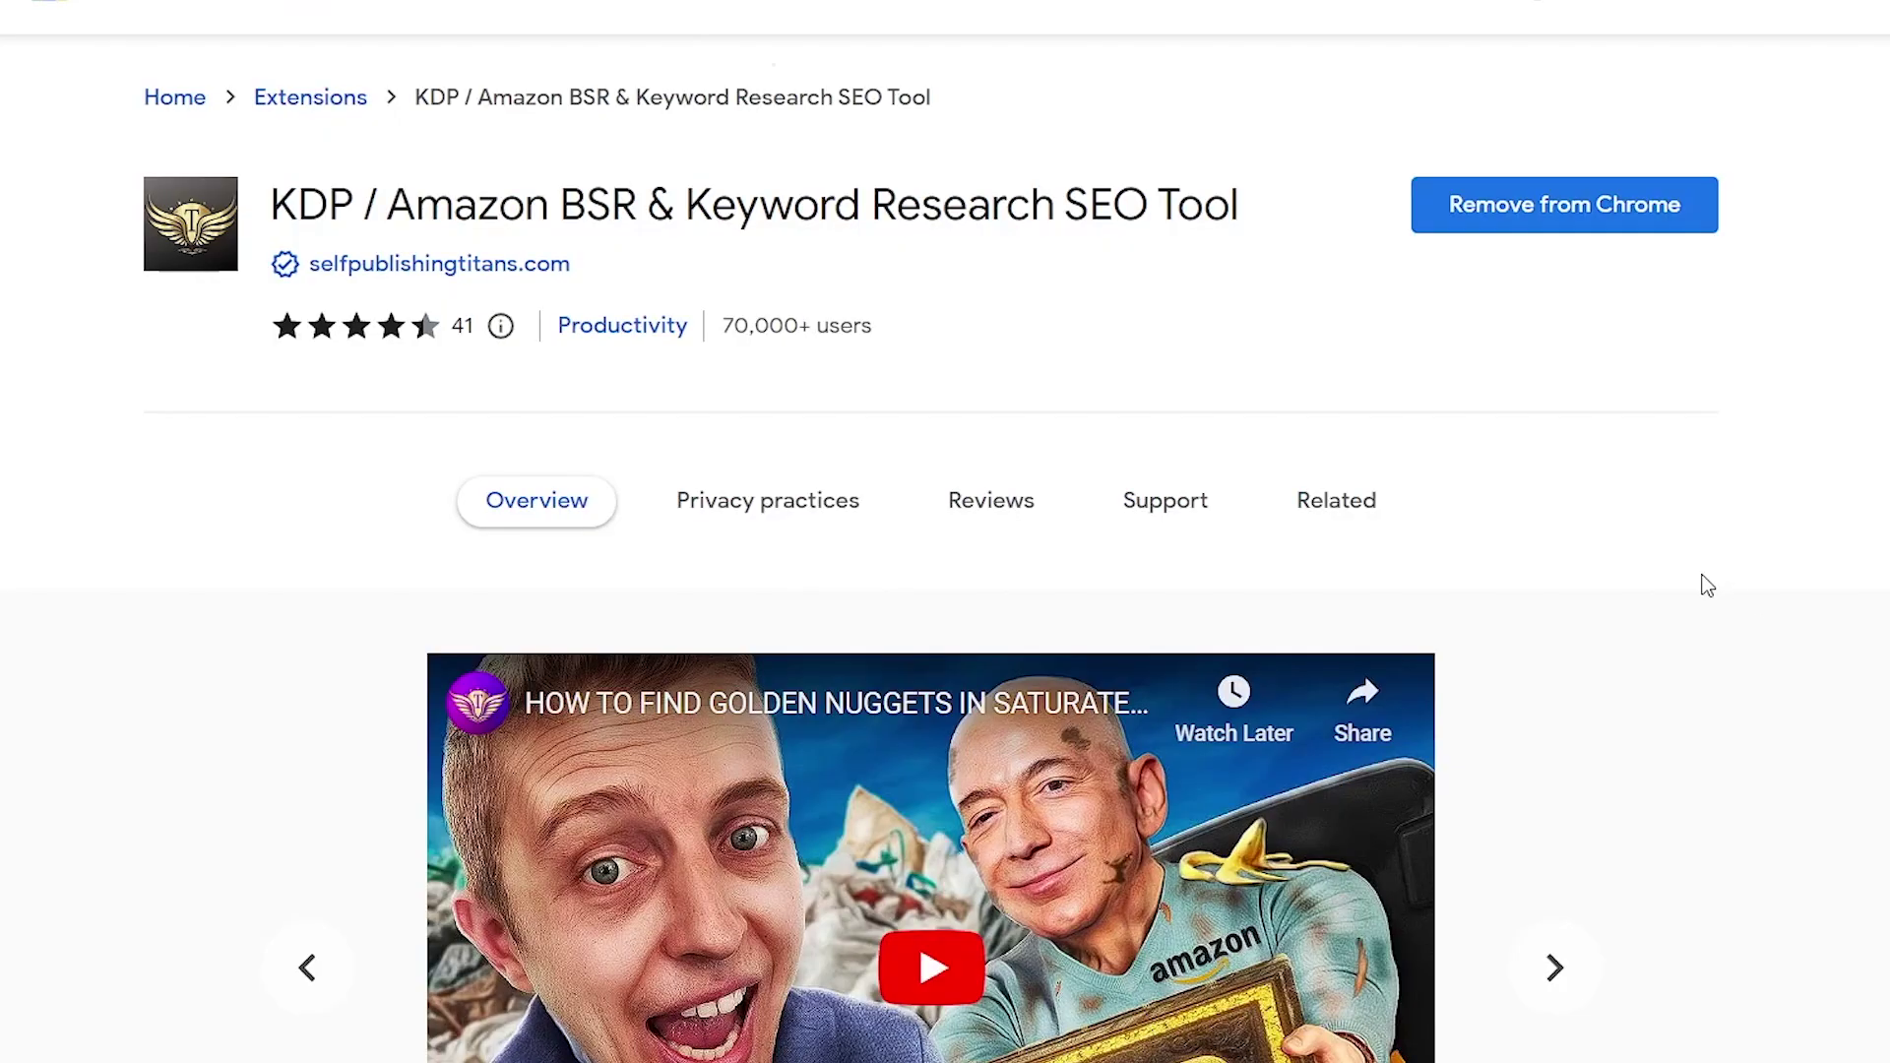
Review the extension's Chrome Web Store description, including how the keyword niche score works.
scroll(1708, 585, "down", 10)
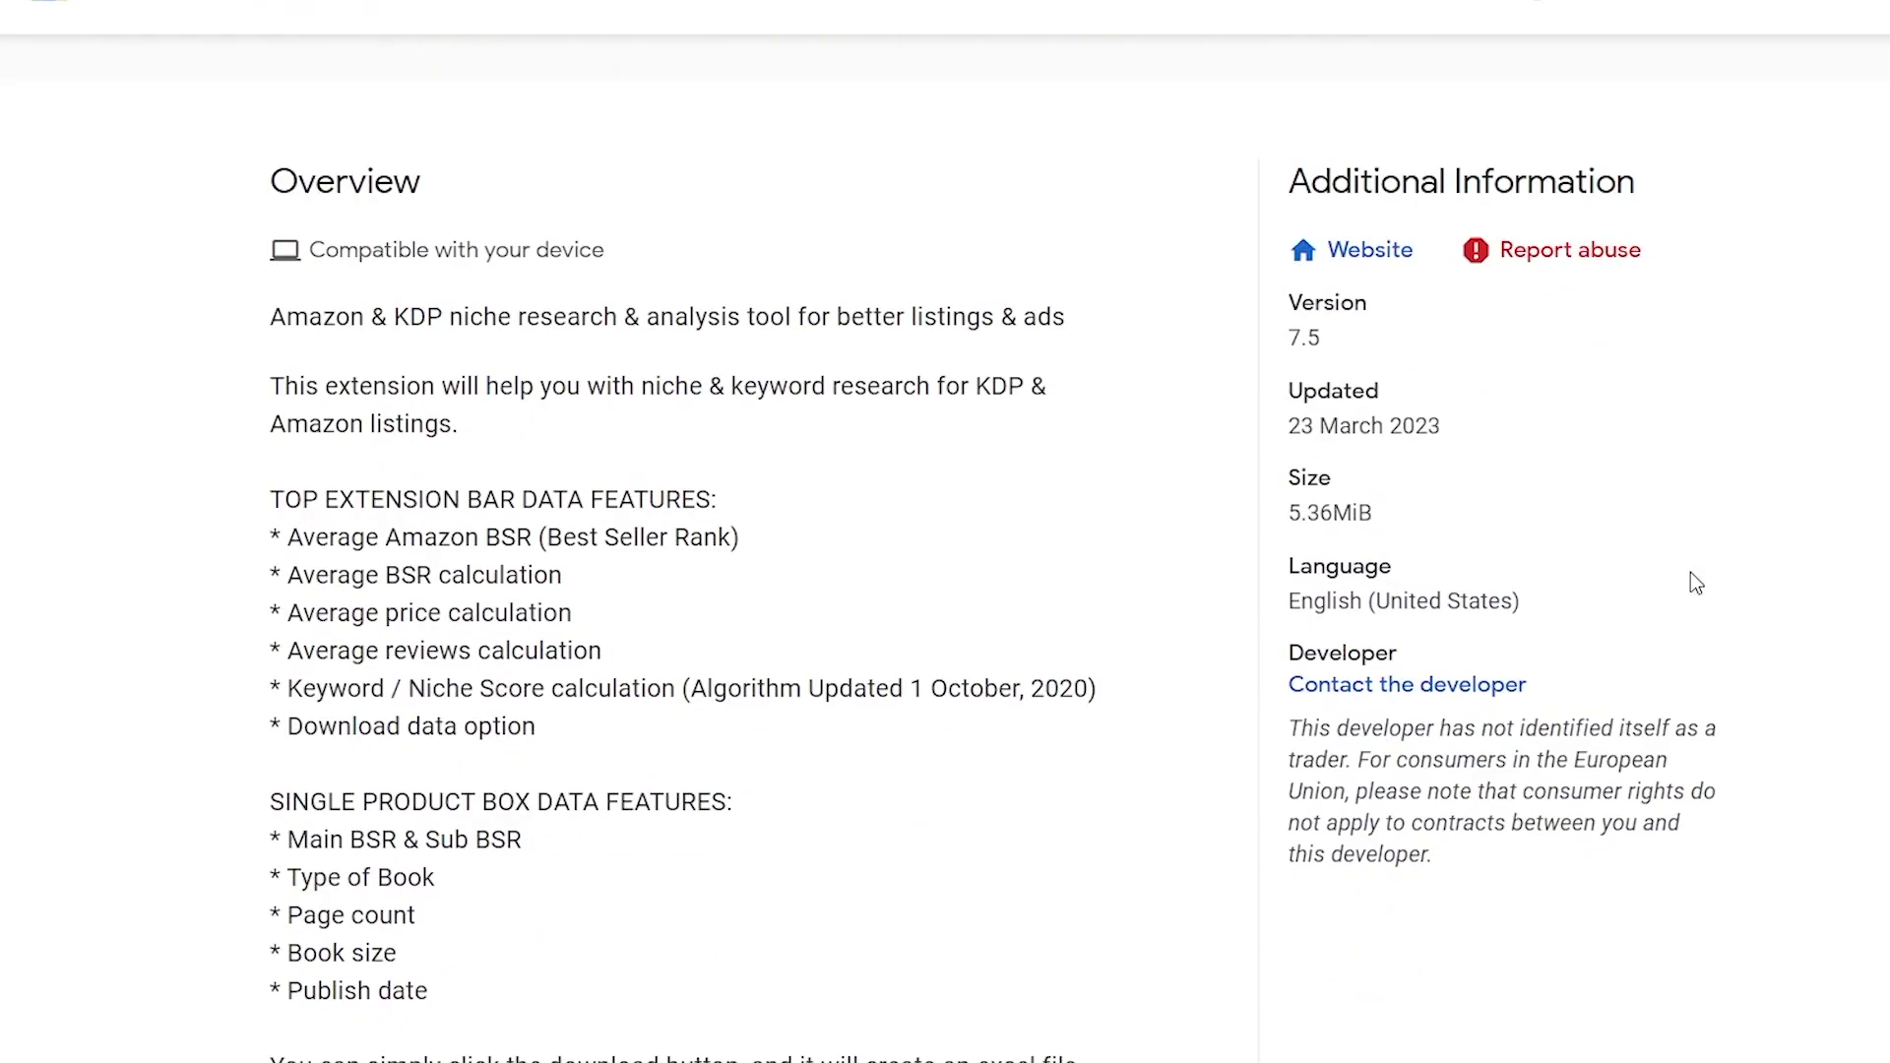
scroll(492, 590, "down", 15)
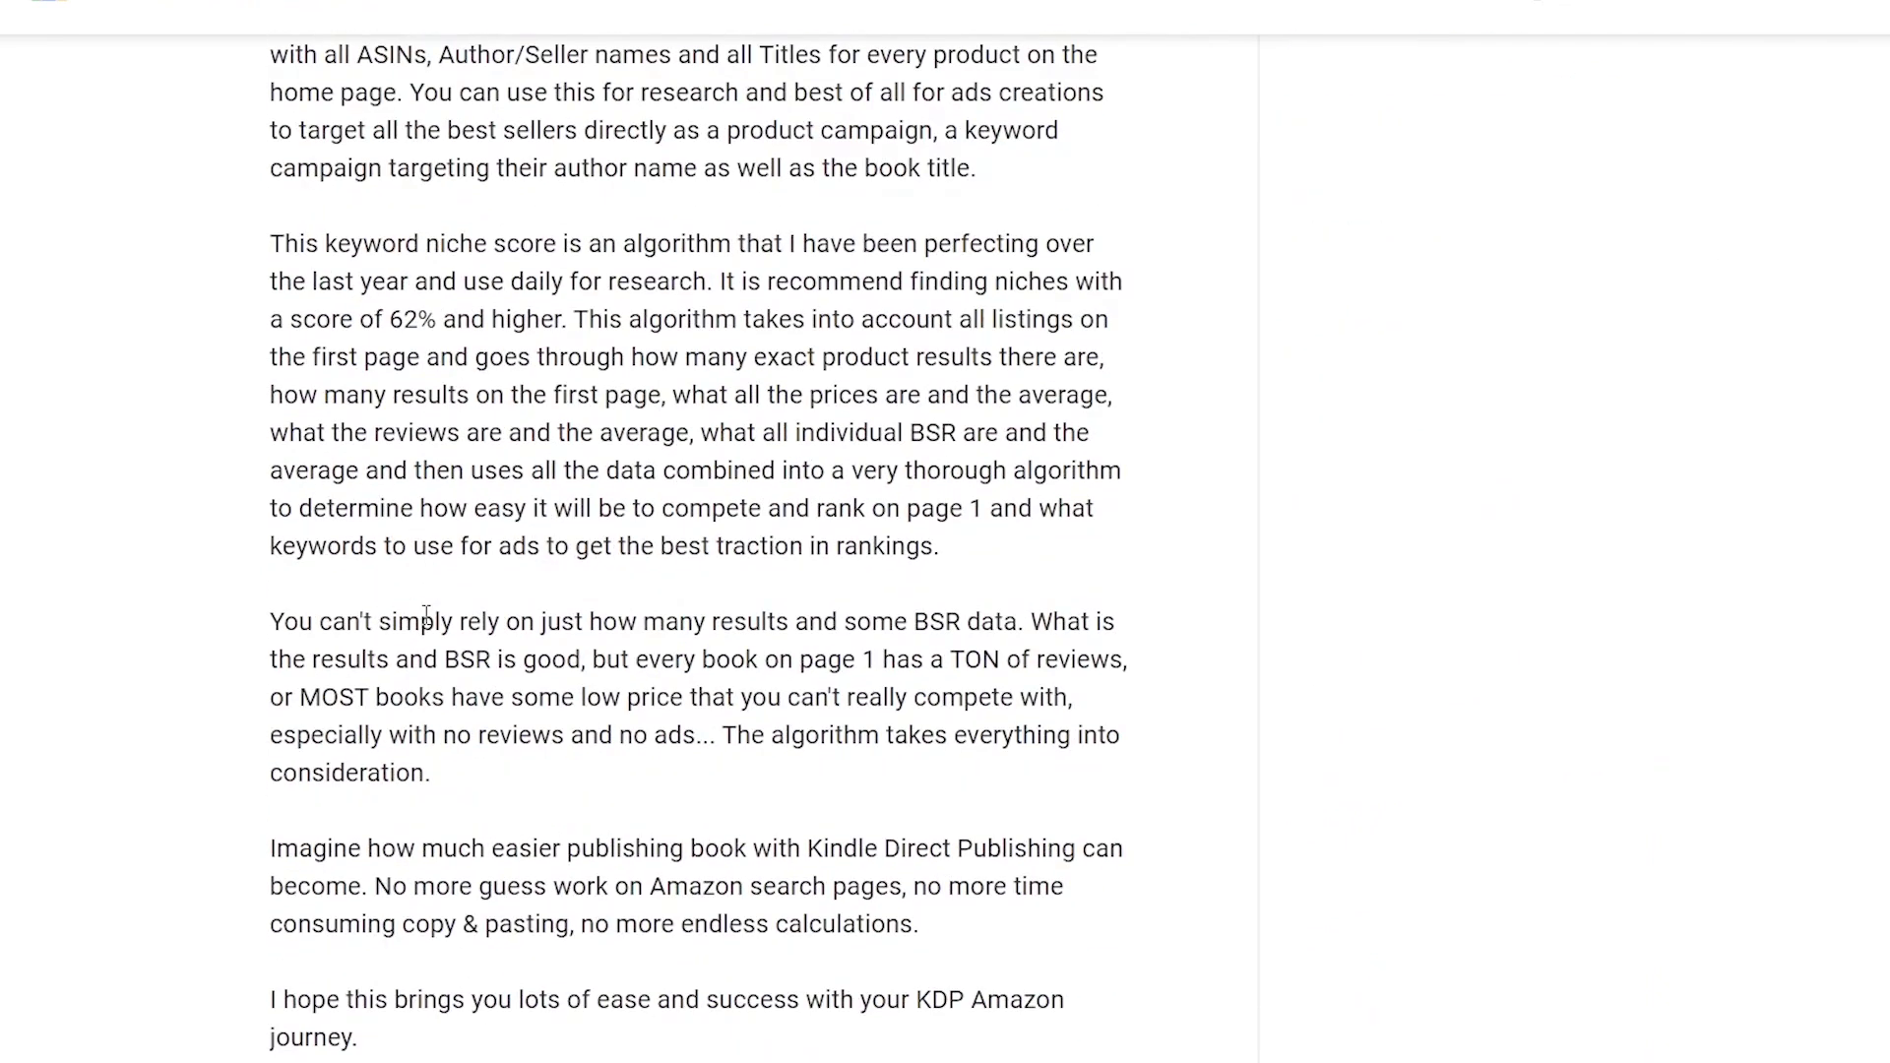
scroll(576, 552, "up", 15)
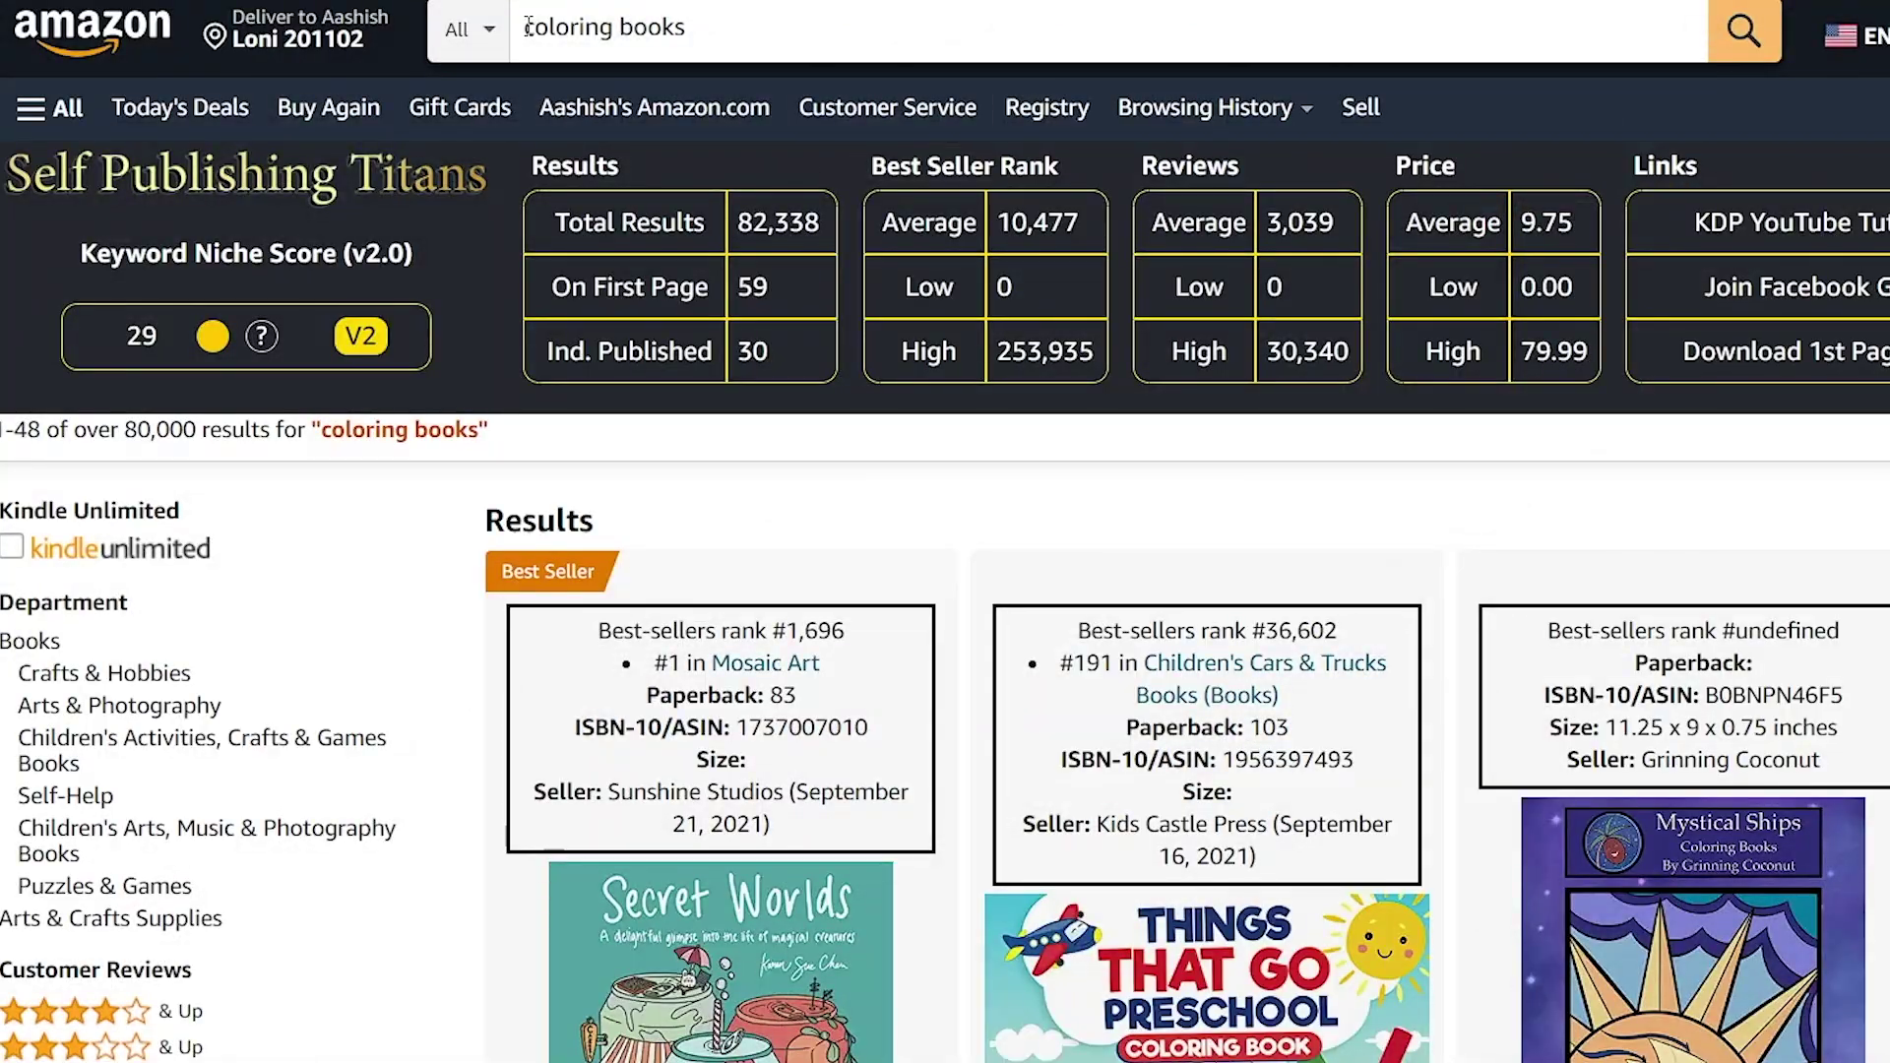
Search Amazon for "coloring books for kids" and look through the book results.
left_click(529, 26)
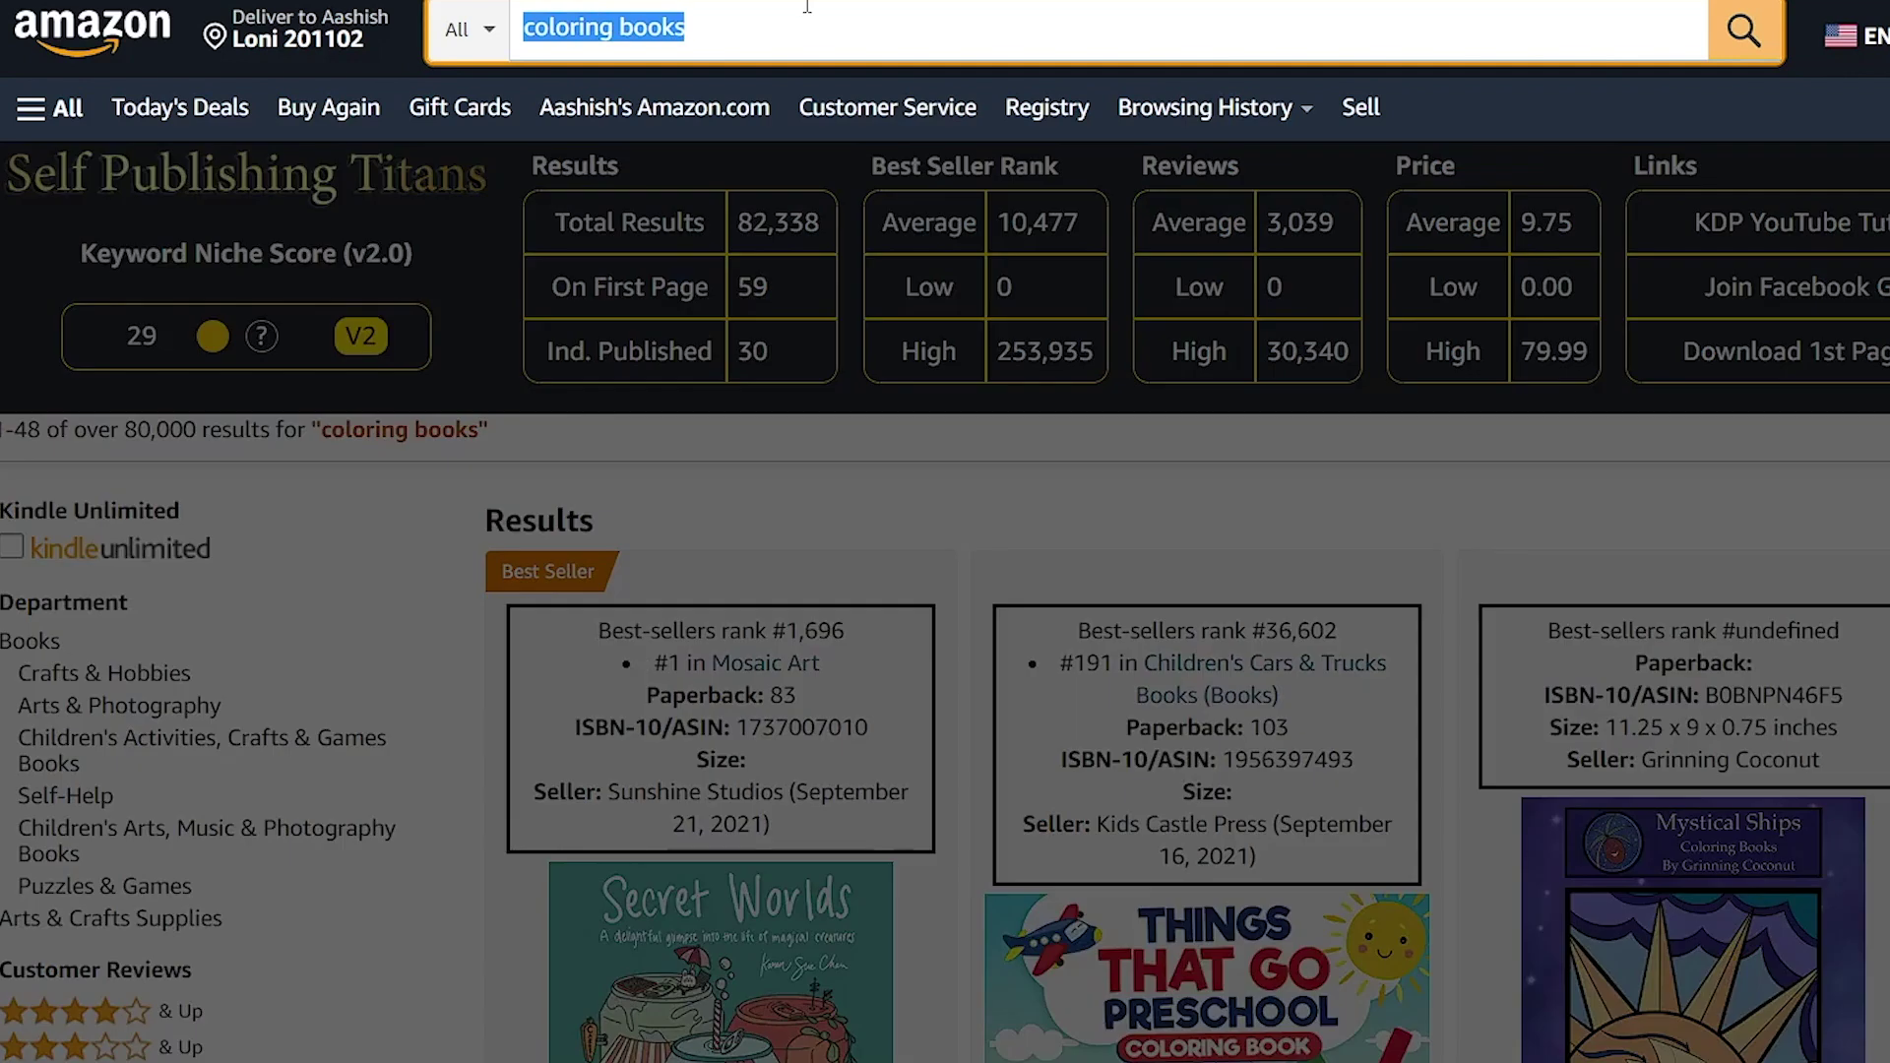
left_click(792, 39)
left_click(716, 143)
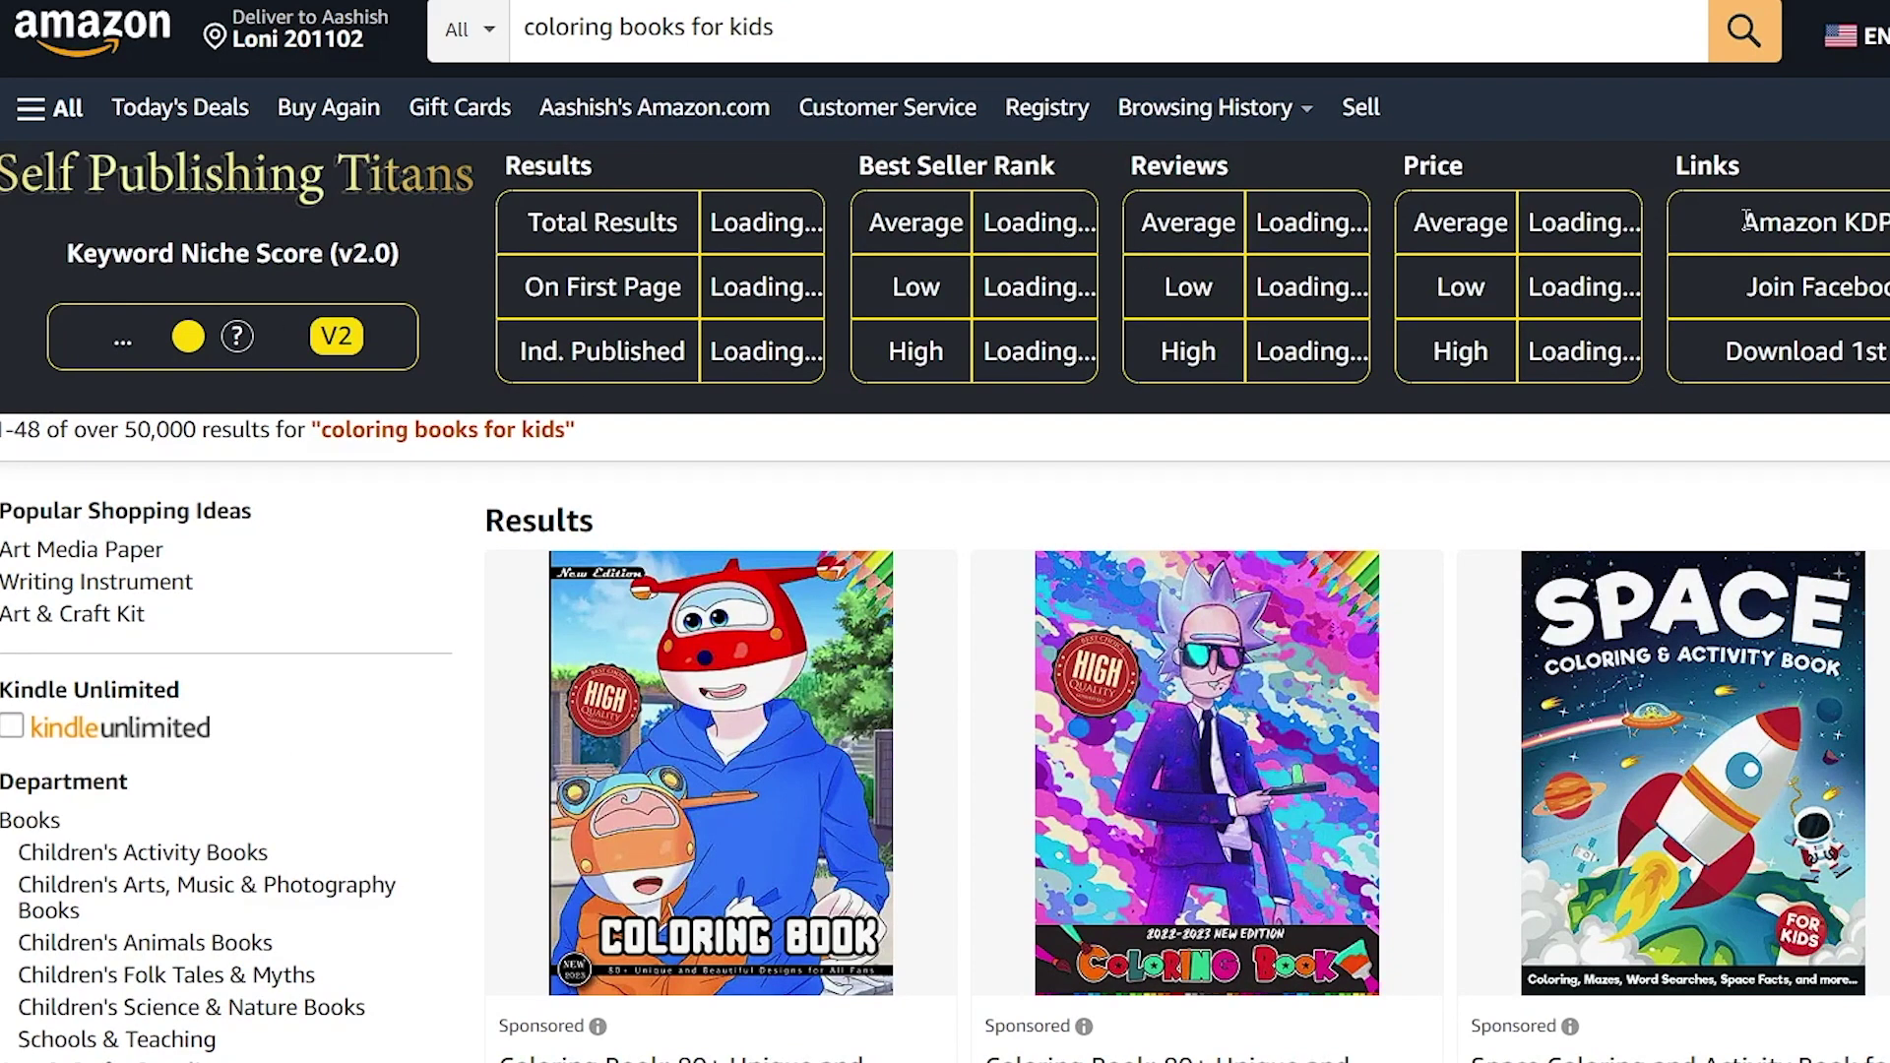
scroll(815, 513, "down", 15)
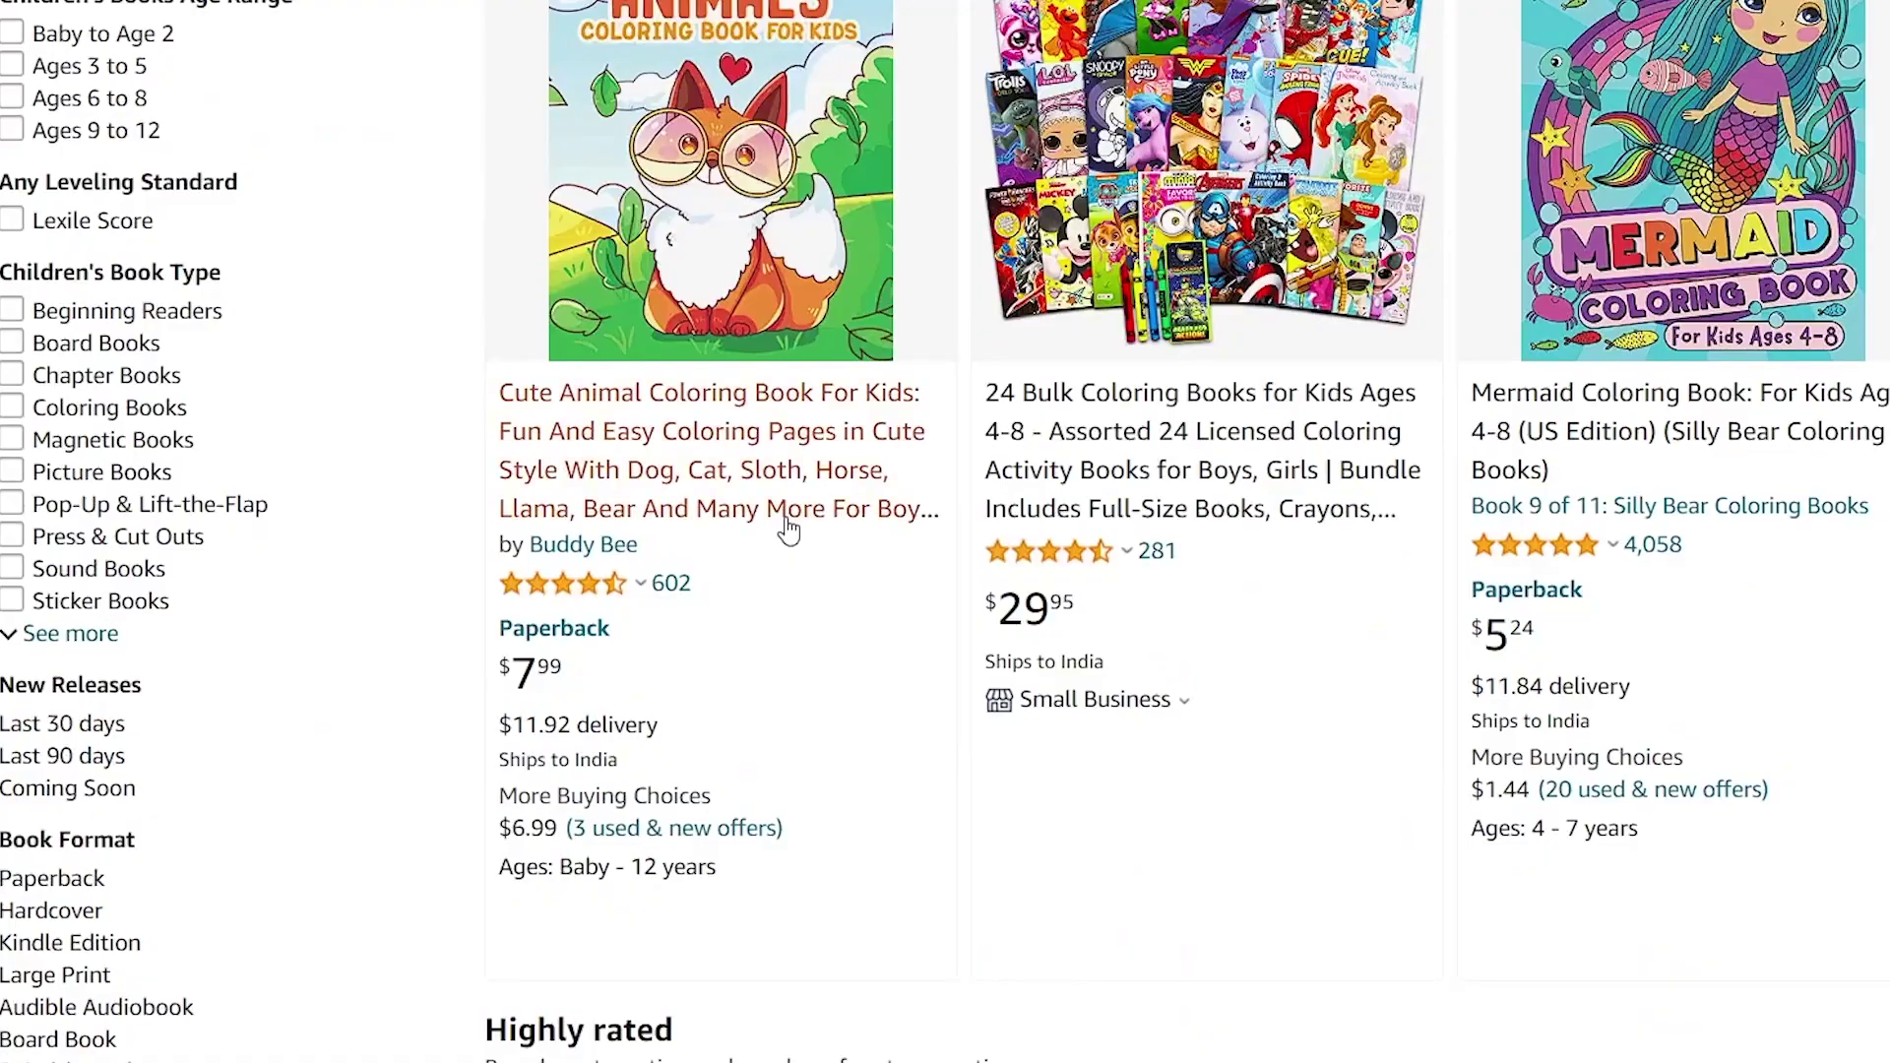
scroll(788, 529, "down", 8)
scroll(823, 565, "up", 20)
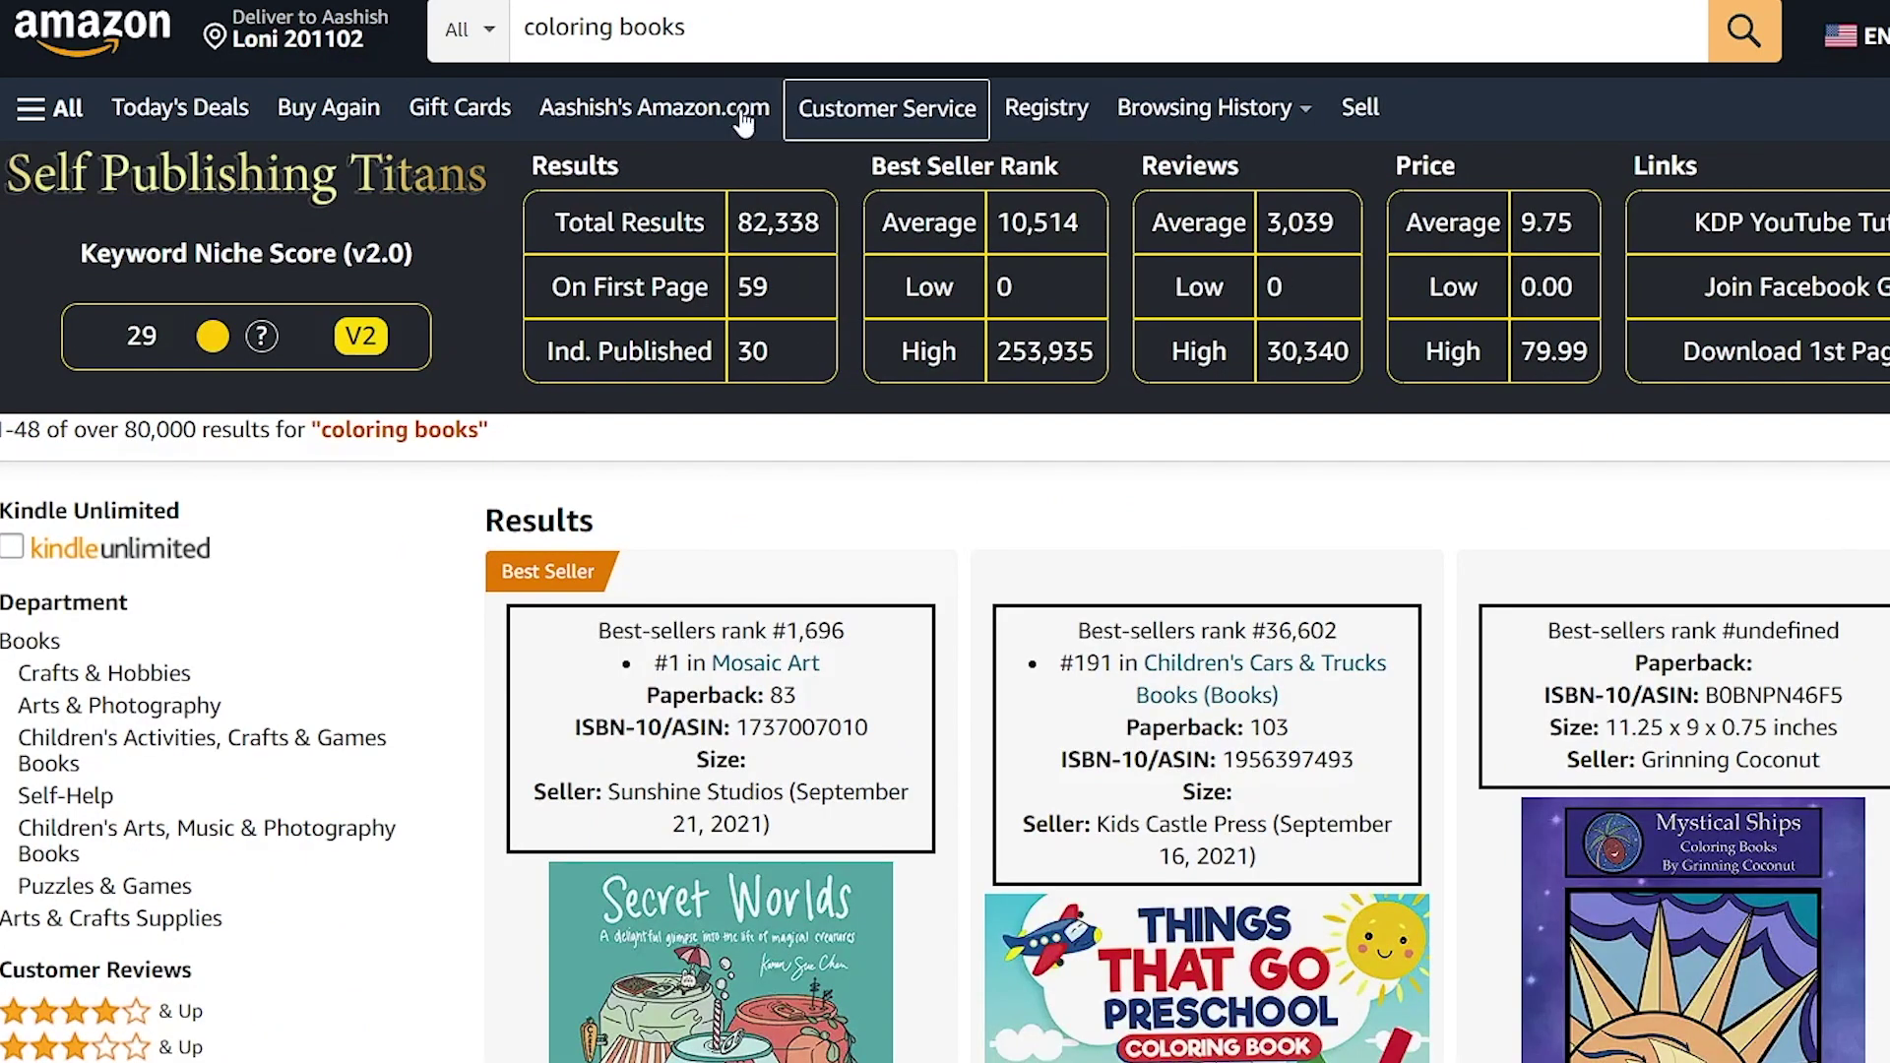
Narrow the Amazon search to the suggested keyword "coloring books for kids ages 4-8".
left_click(722, 32)
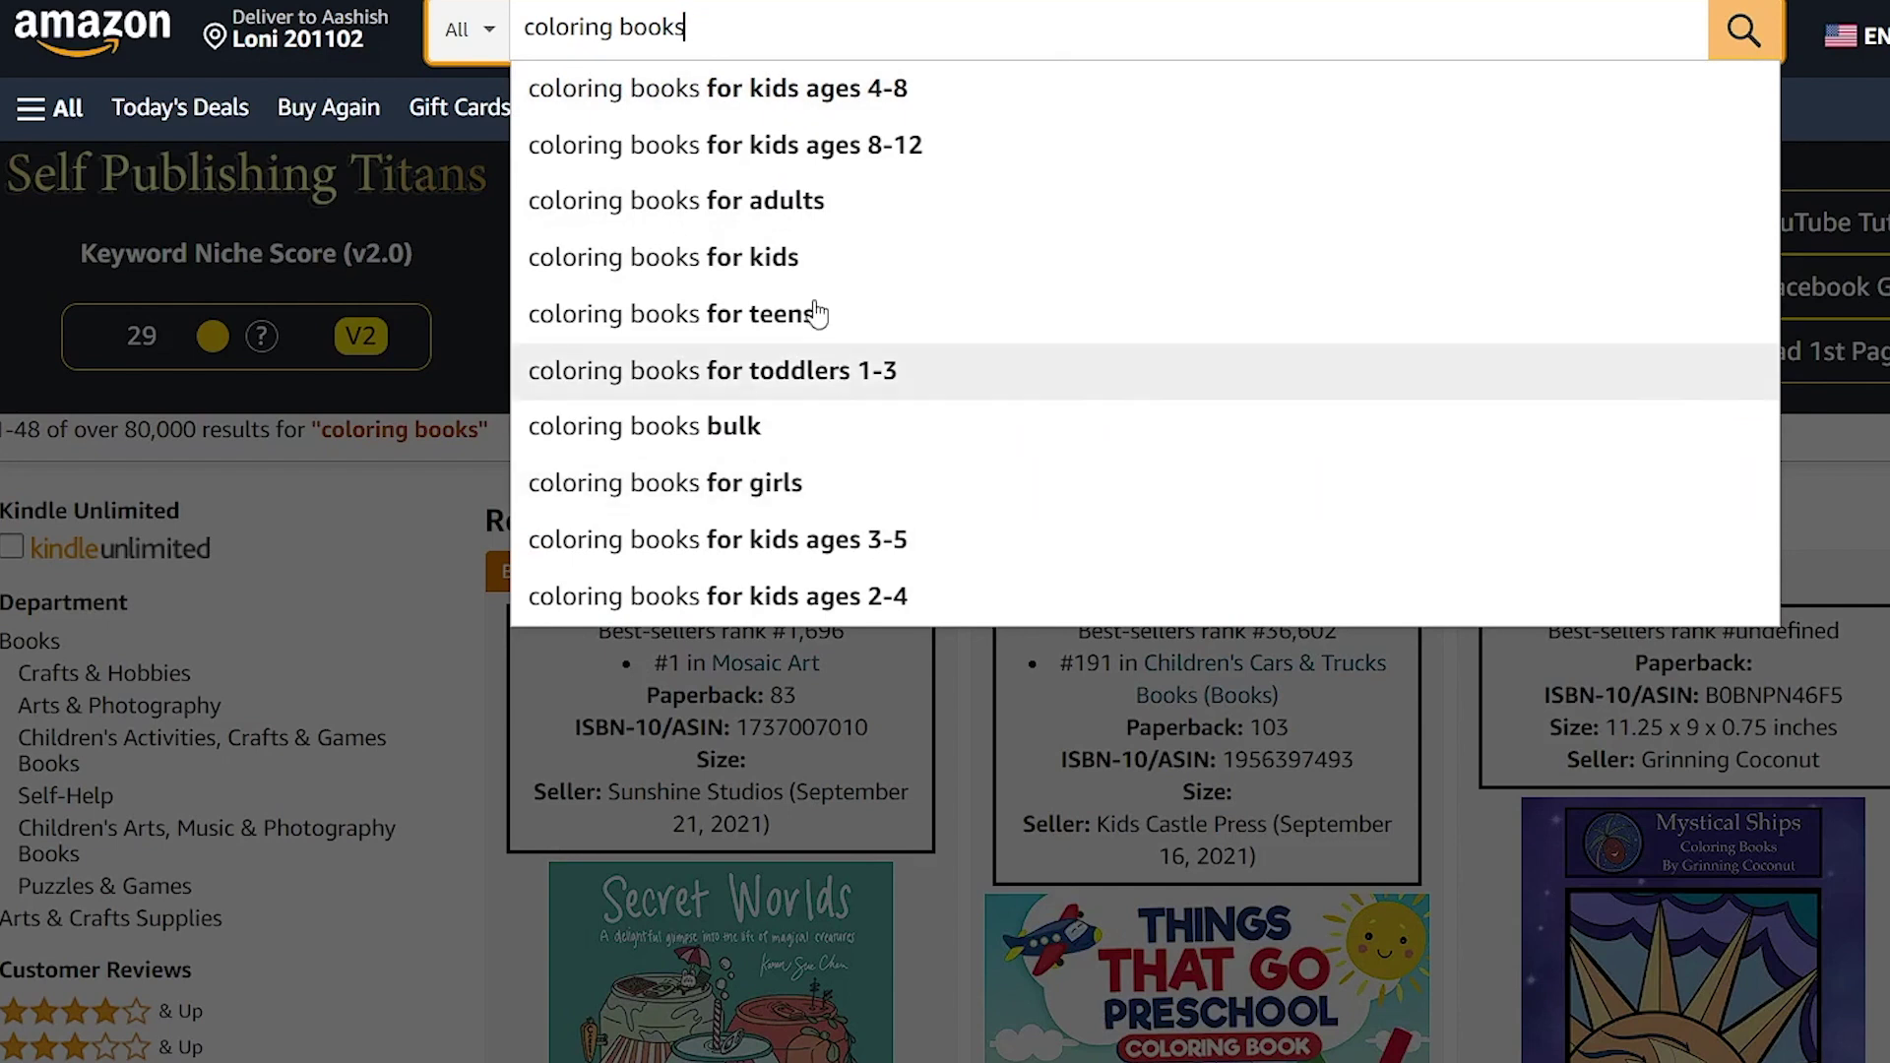
left_click(840, 90)
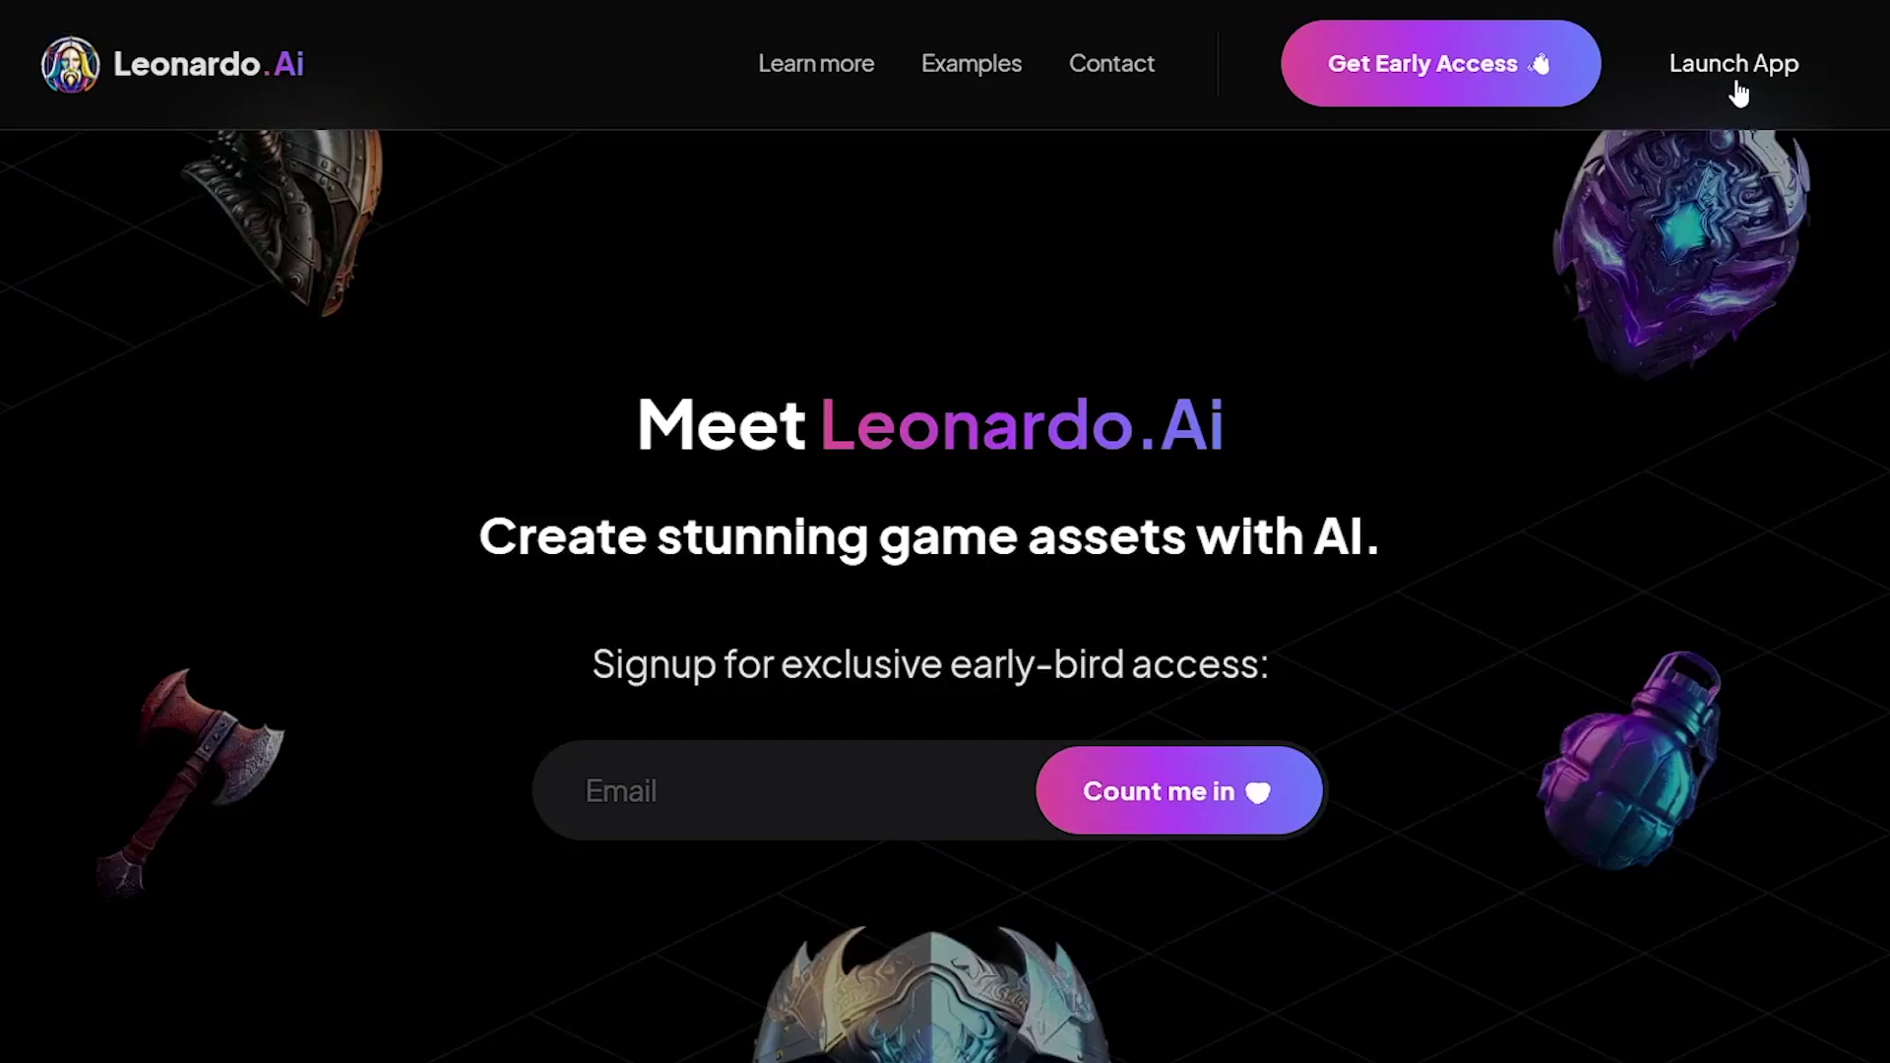
Launch the Leonardo.Ai app as a whitelisted user and browse its home page gallery.
left_click(1710, 67)
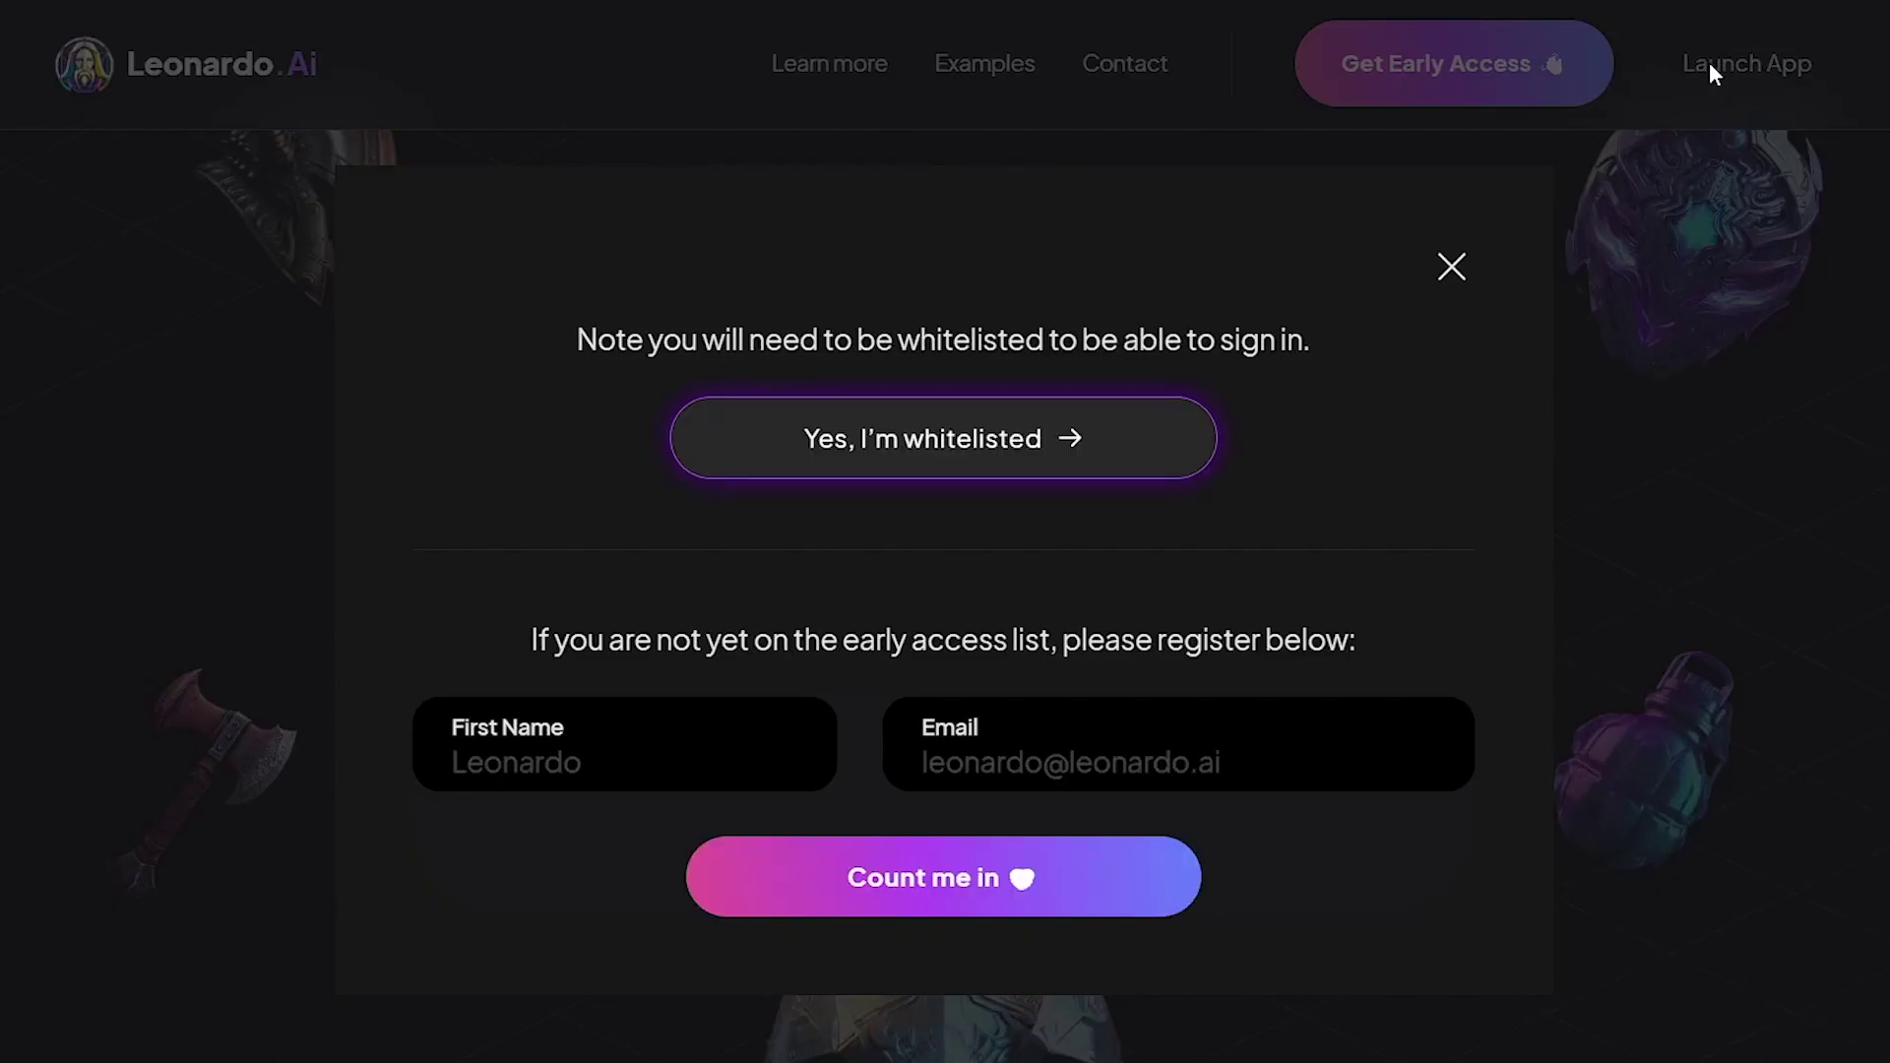
left_click(936, 443)
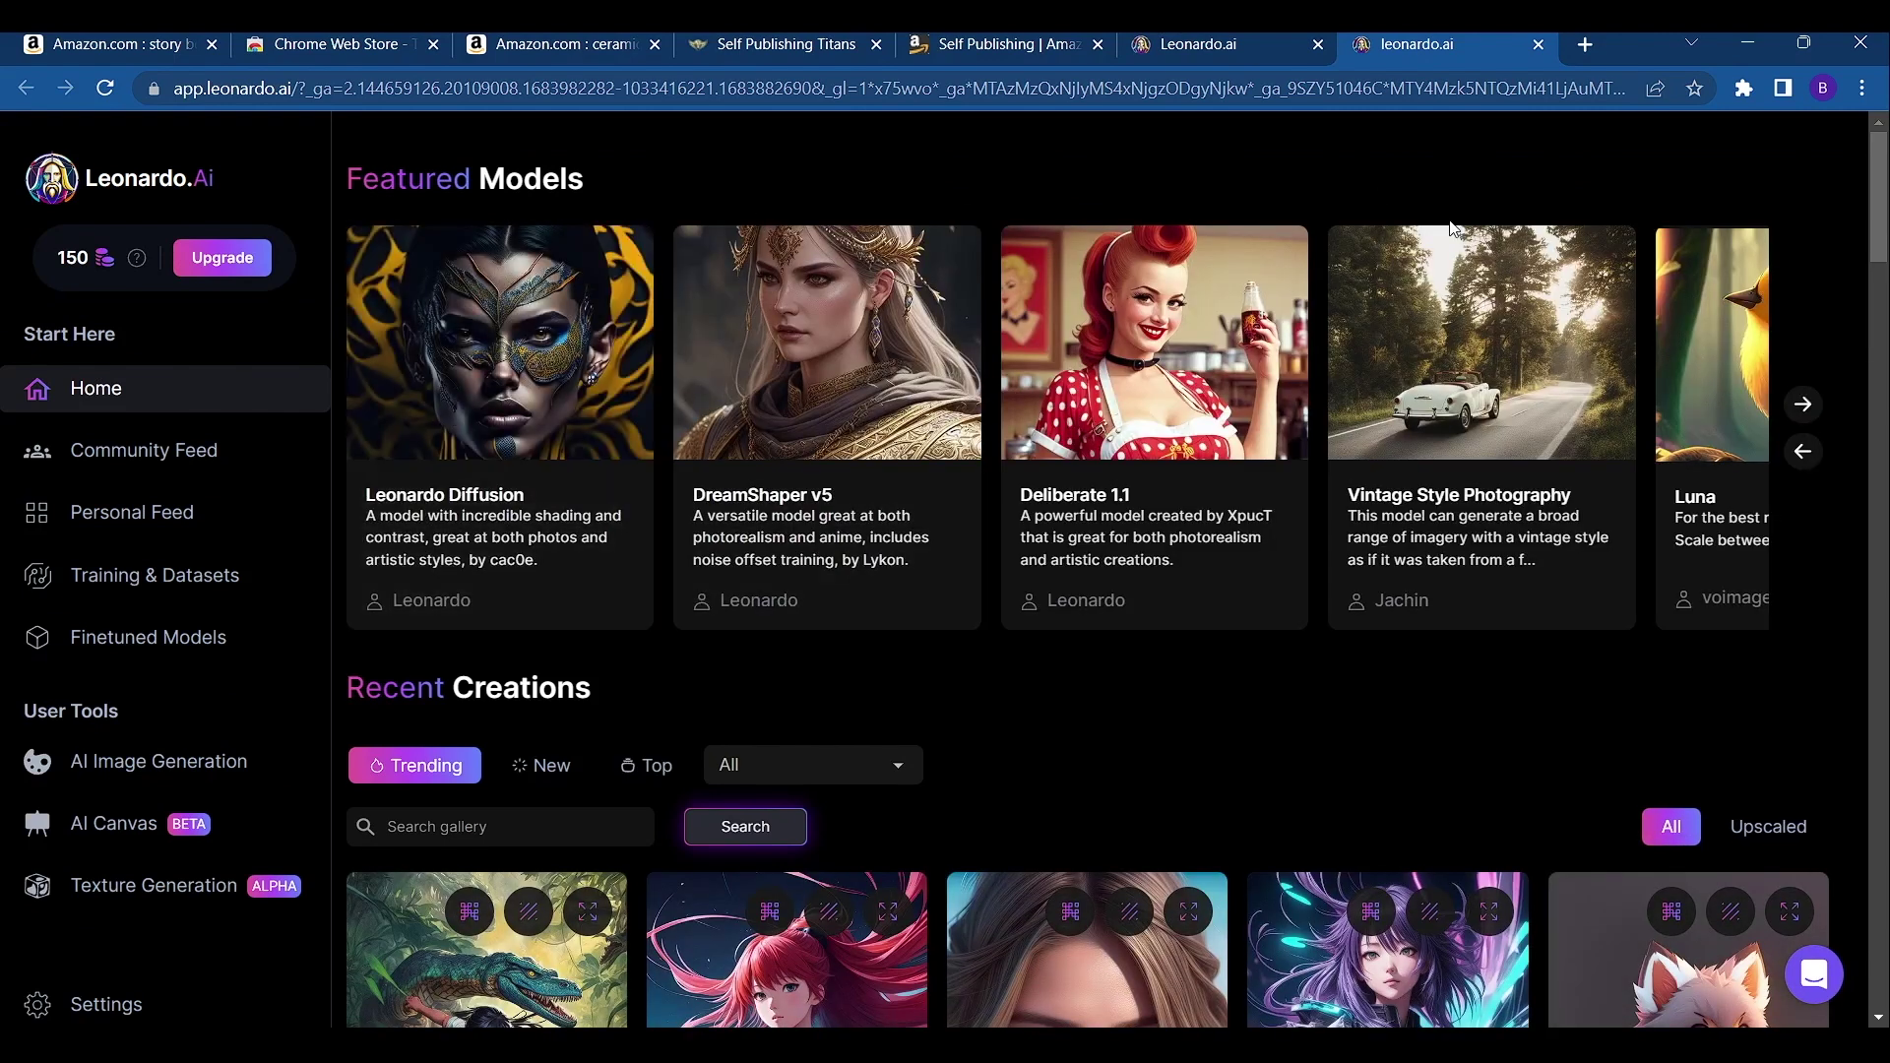
scroll(1117, 456, "down", 10)
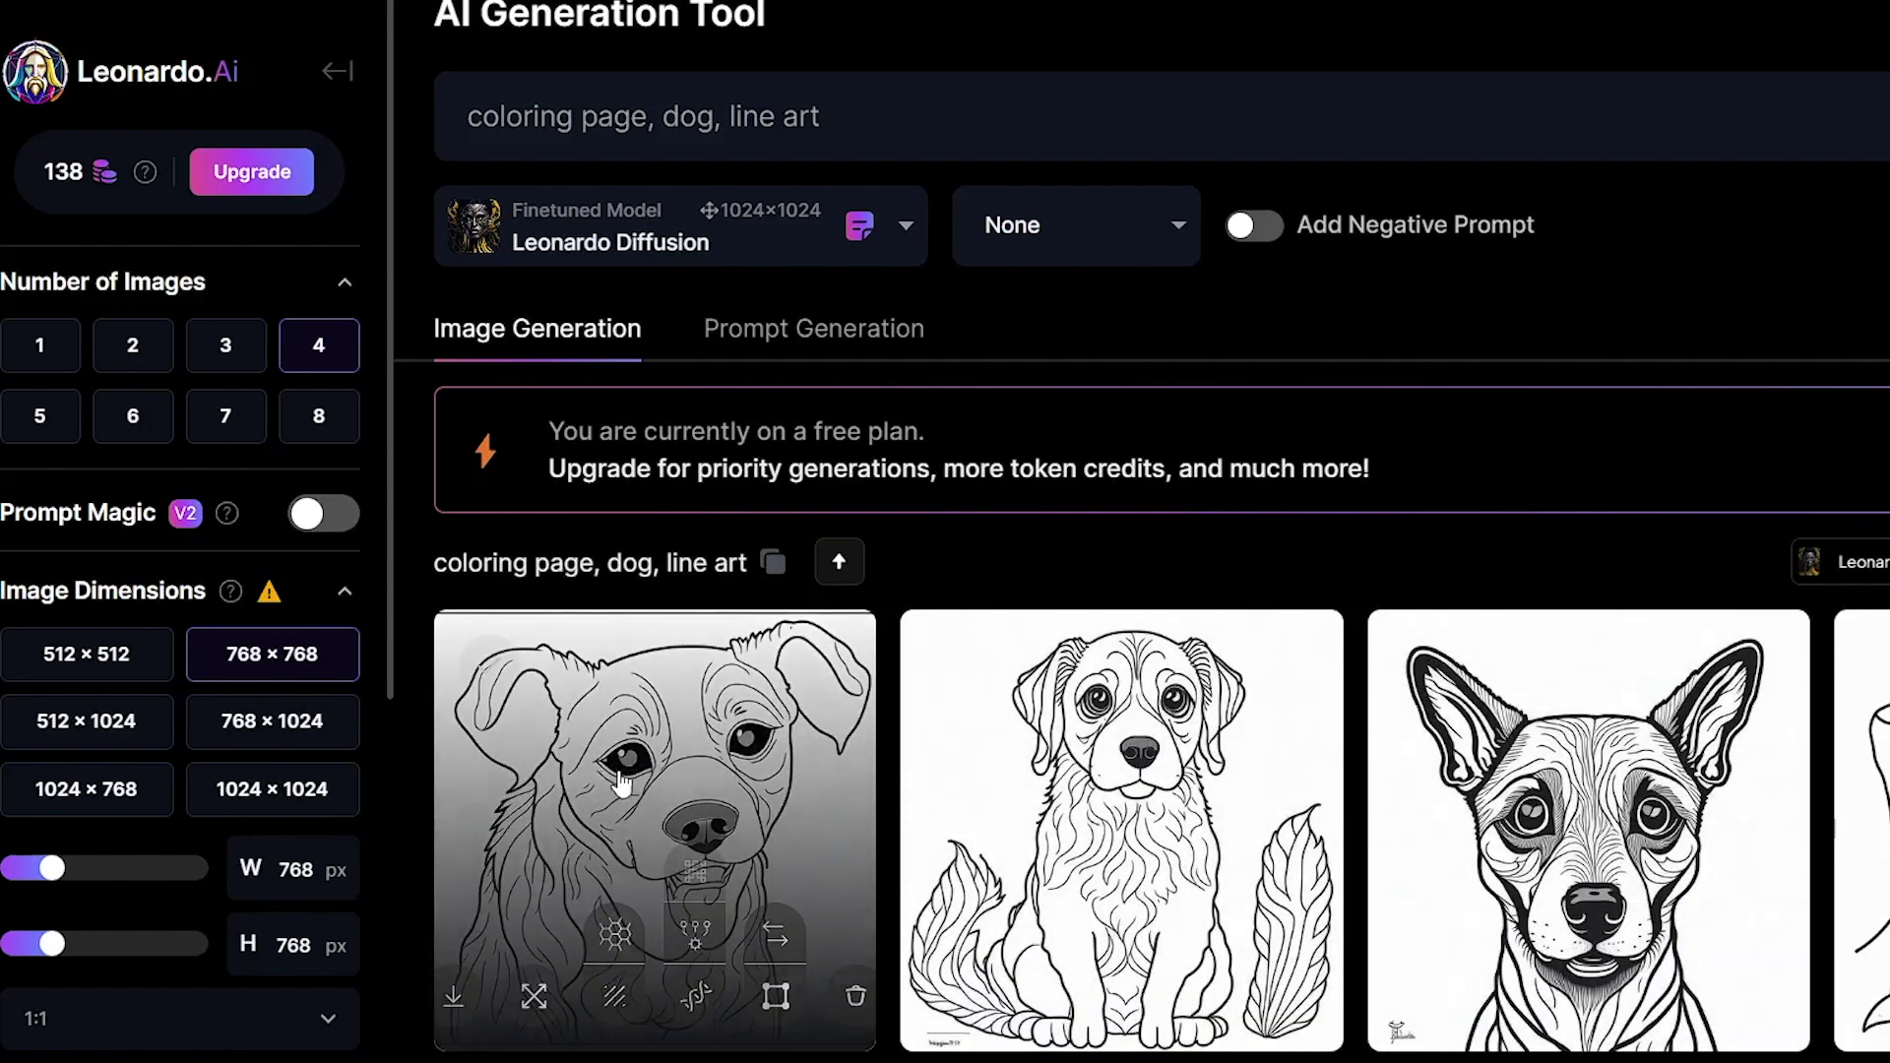
Preview the second and fourth generated dog line art coloring pages at full size.
left_click(1150, 803)
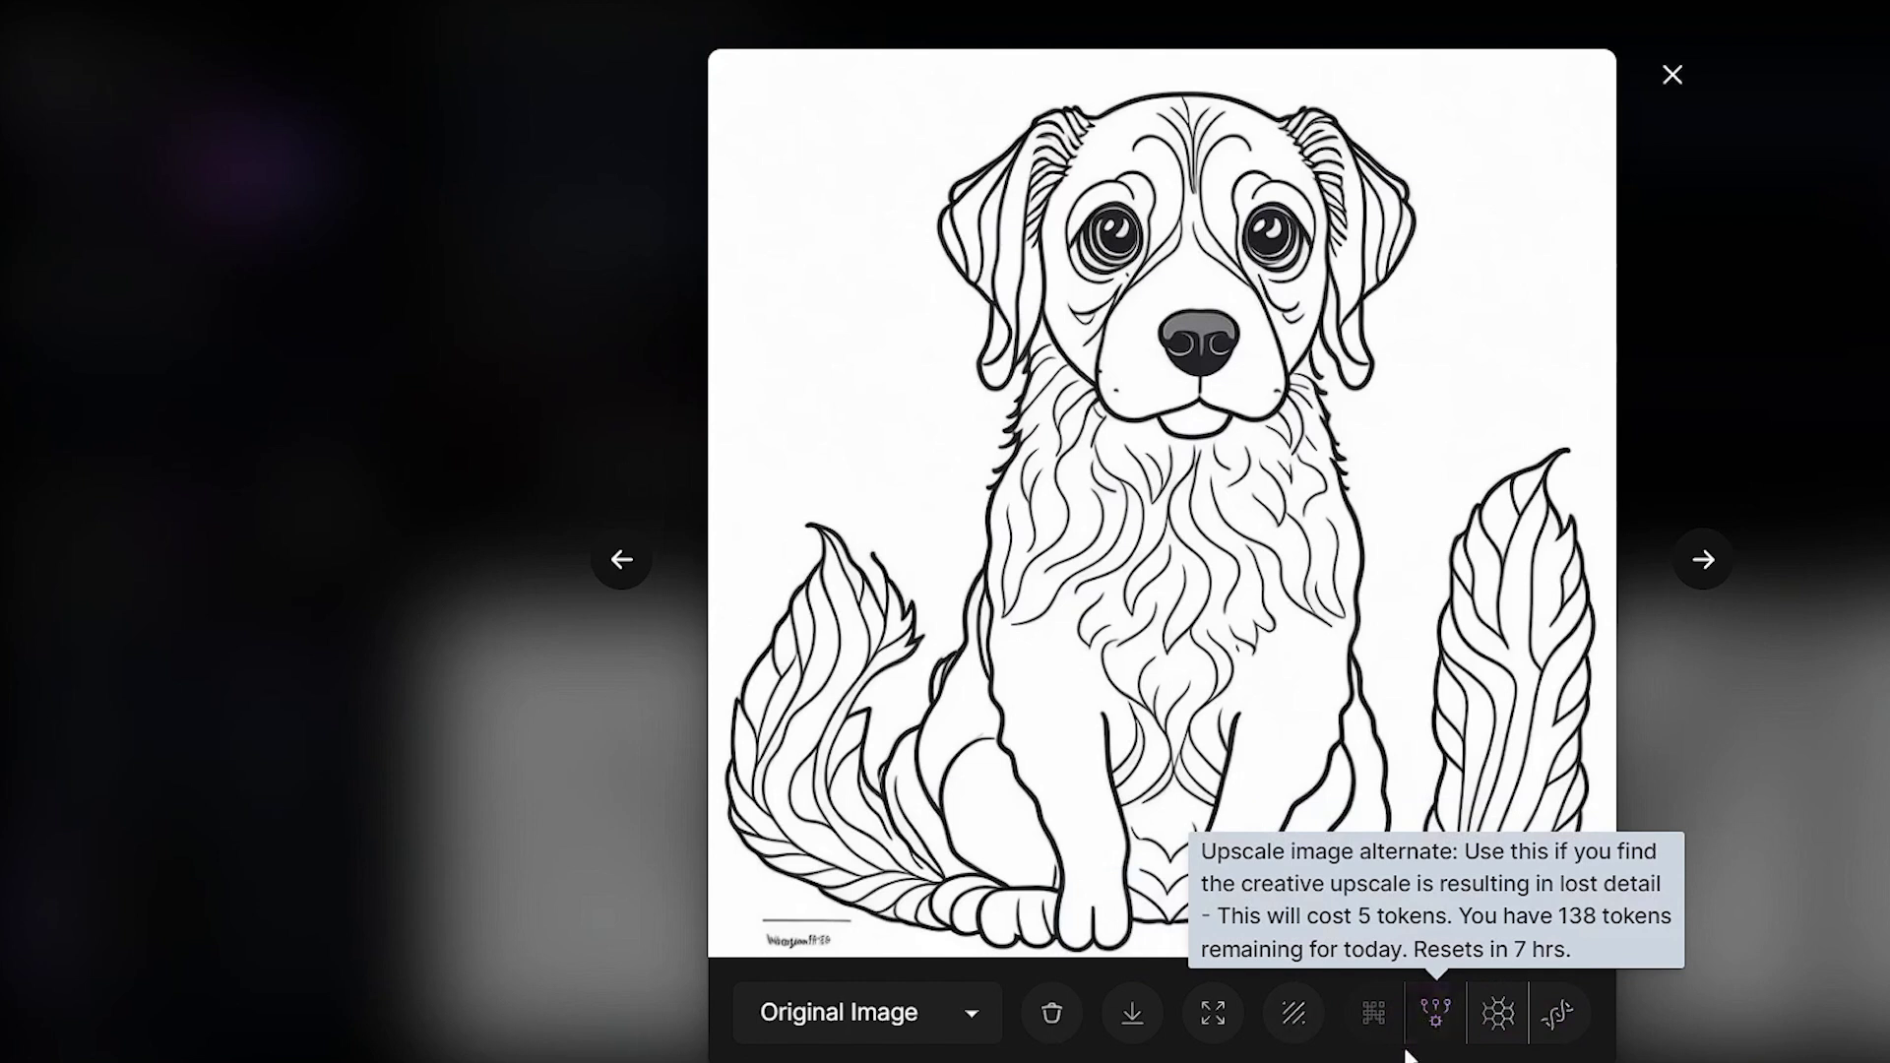
left_click(1675, 74)
left_click(1861, 827)
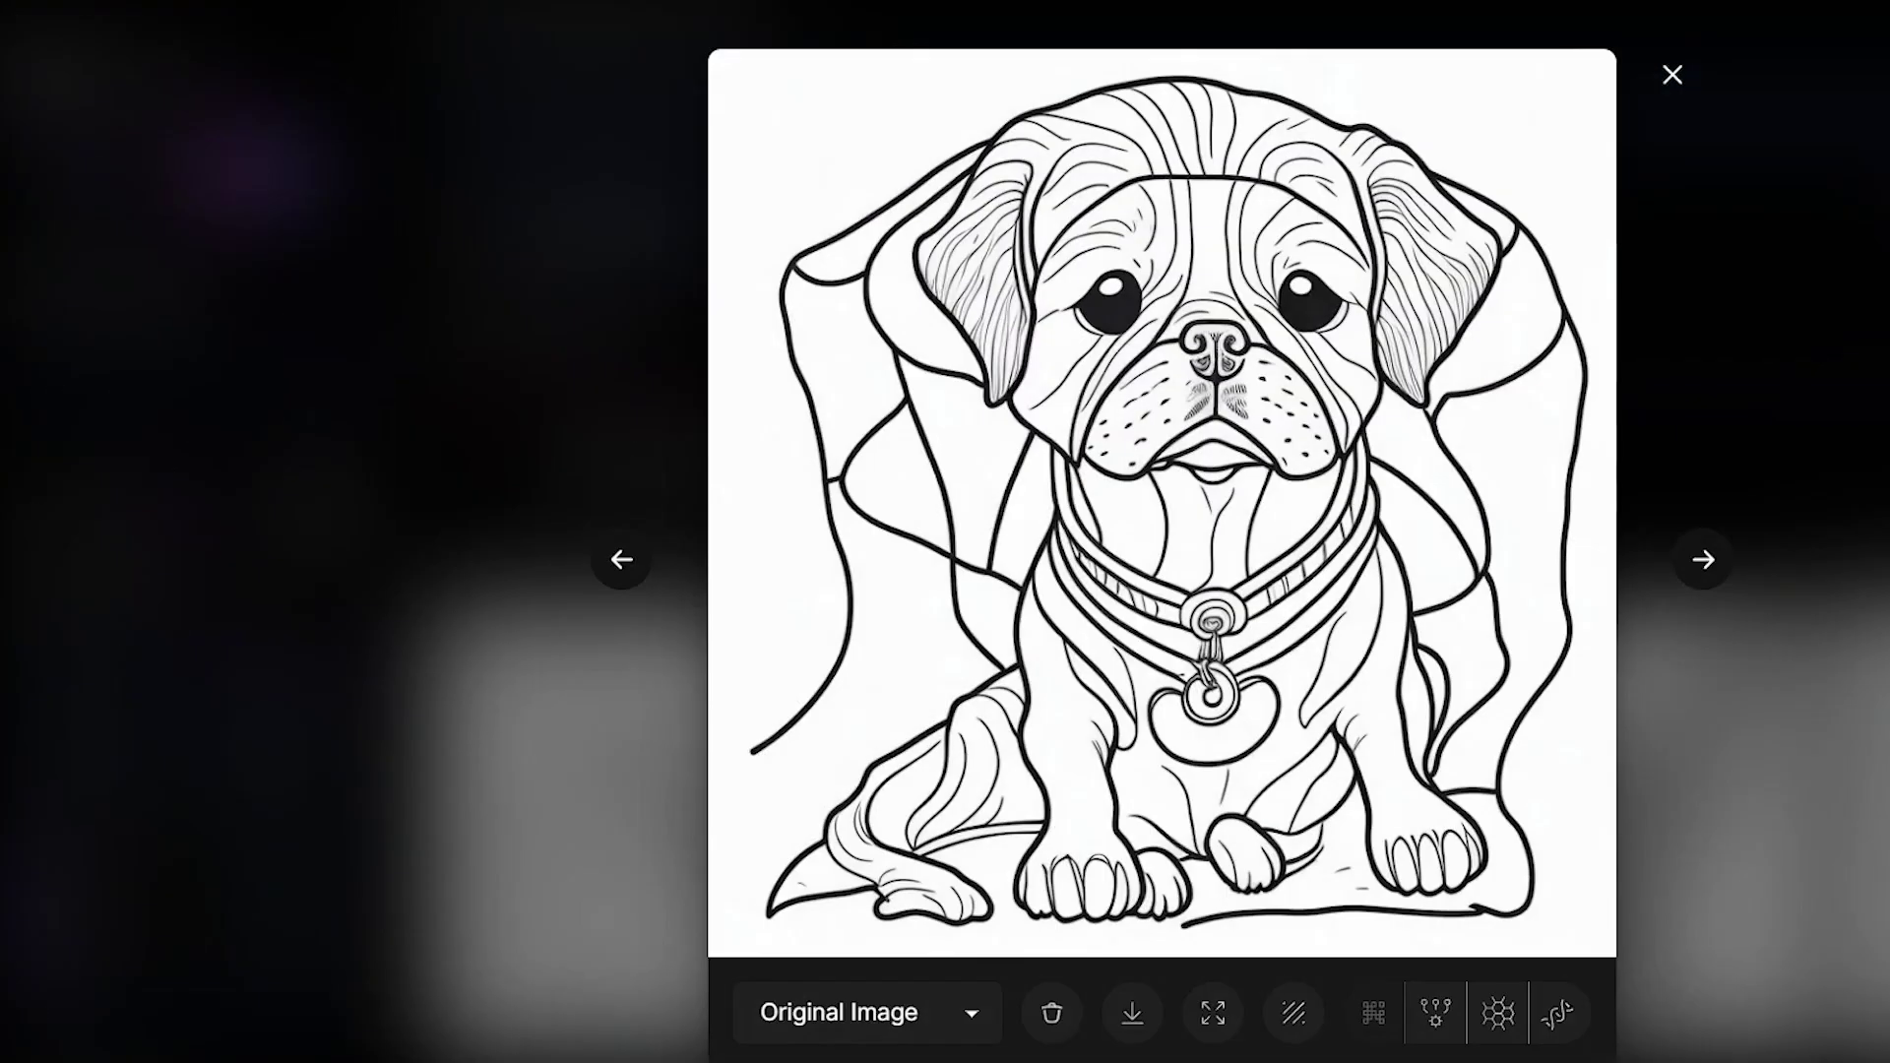
left_click(1690, 90)
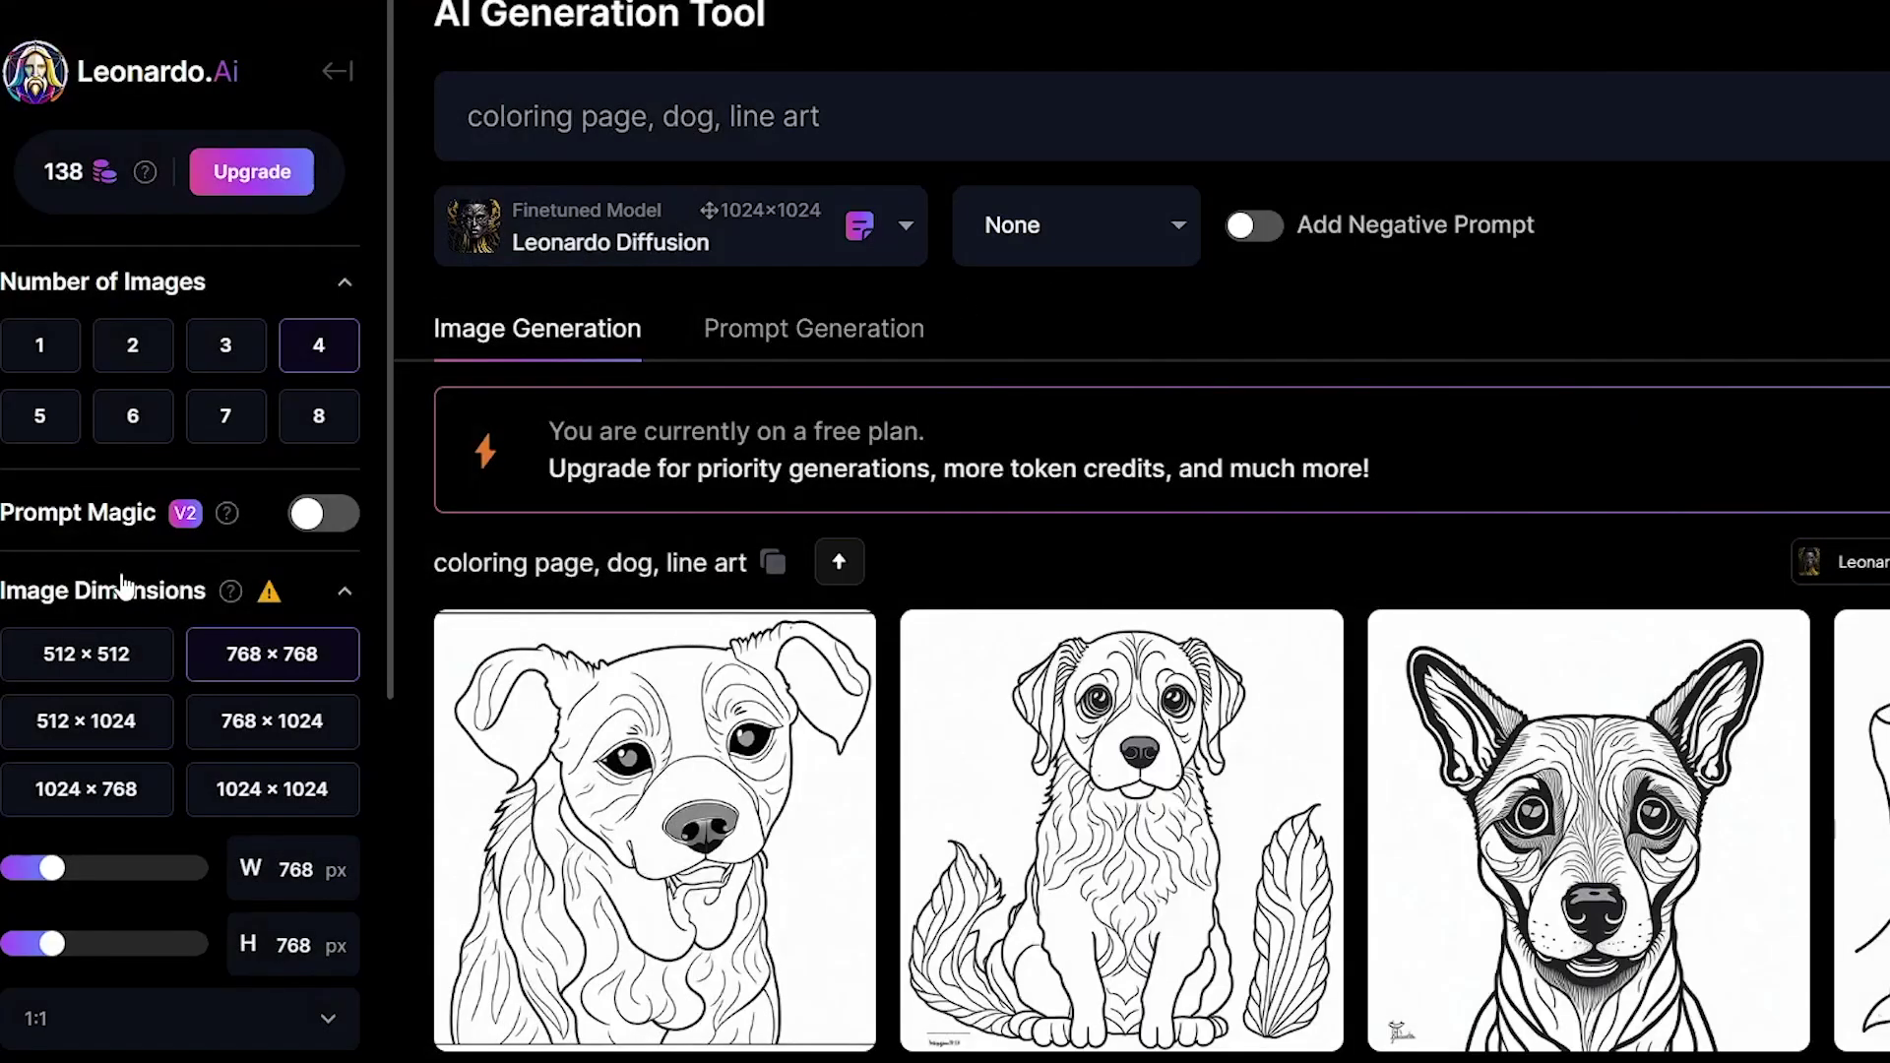
Set the number of images to 3 and preview the third boho floral book cover at full size.
left_click(208, 355)
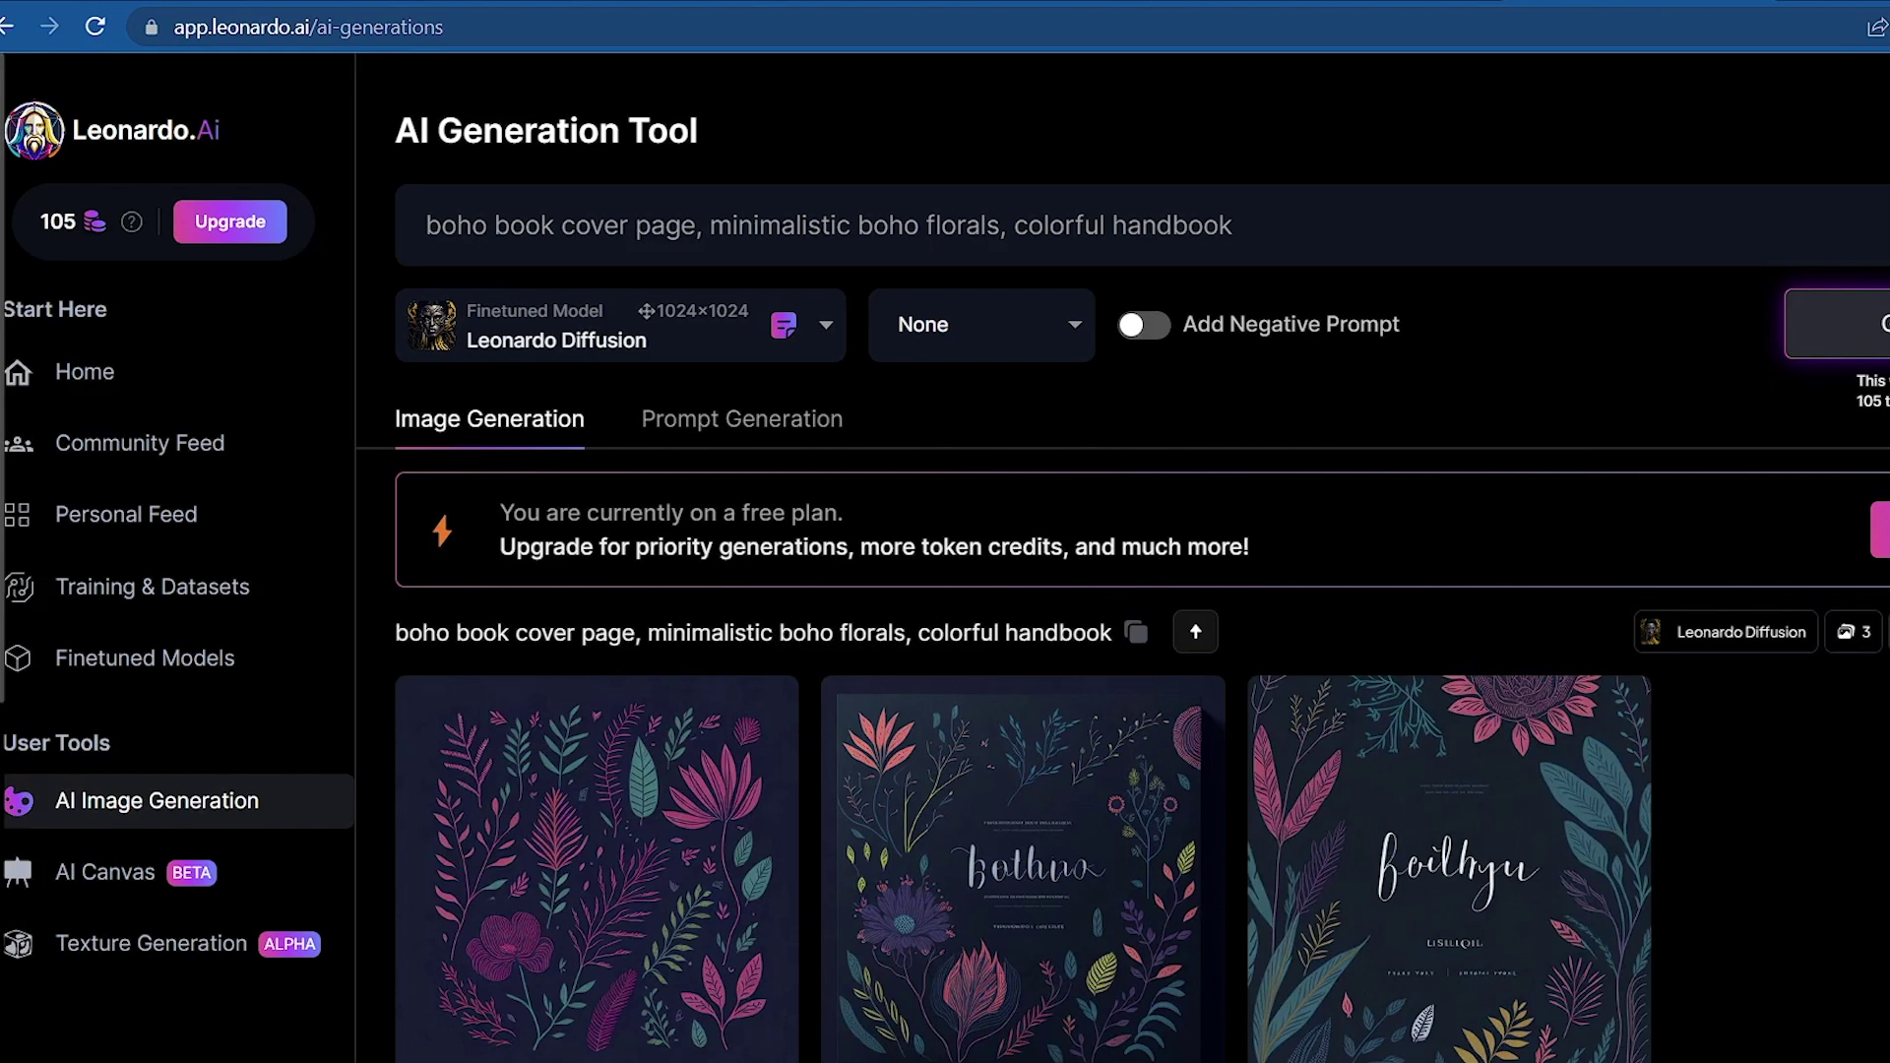
left_click(1464, 873)
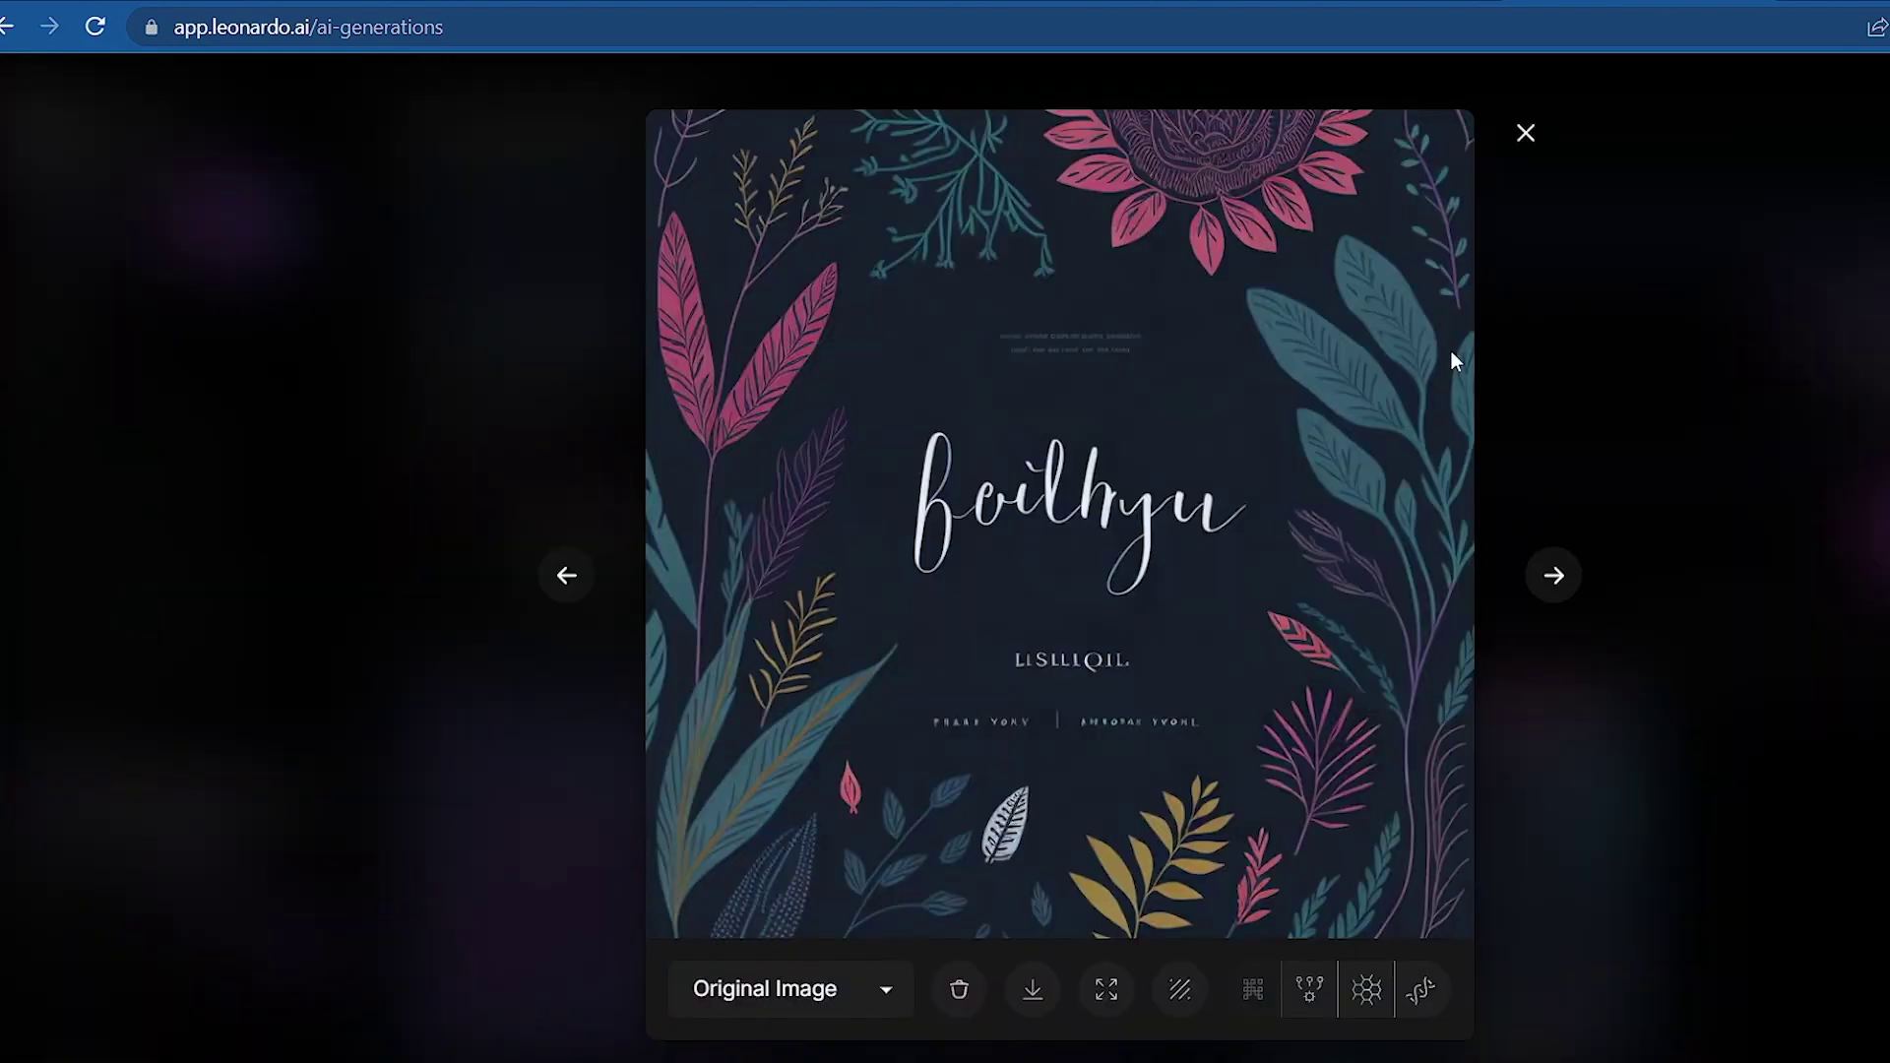
left_click(1524, 138)
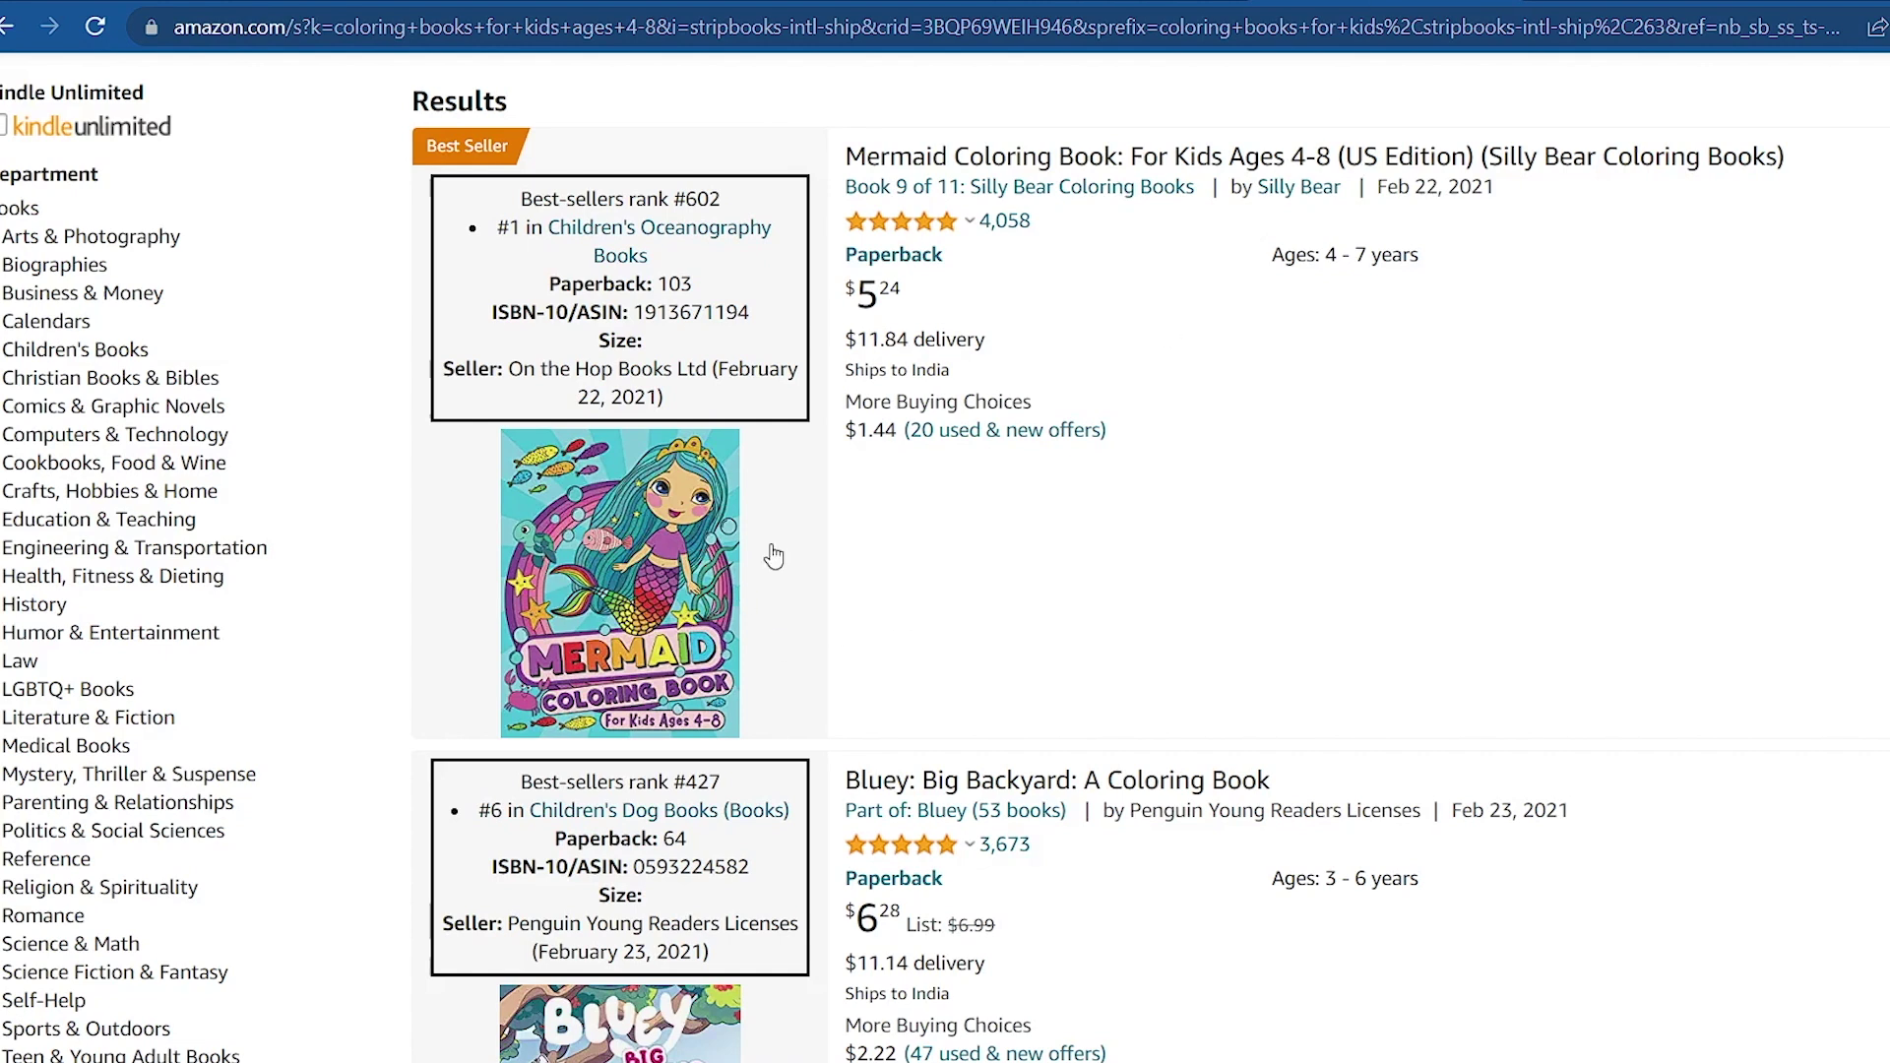
Open the Unicorn Coloring Book: For Kids Ages 4-8 listing from Amazon's results and examine its product details.
scroll(926, 515, "down", 7)
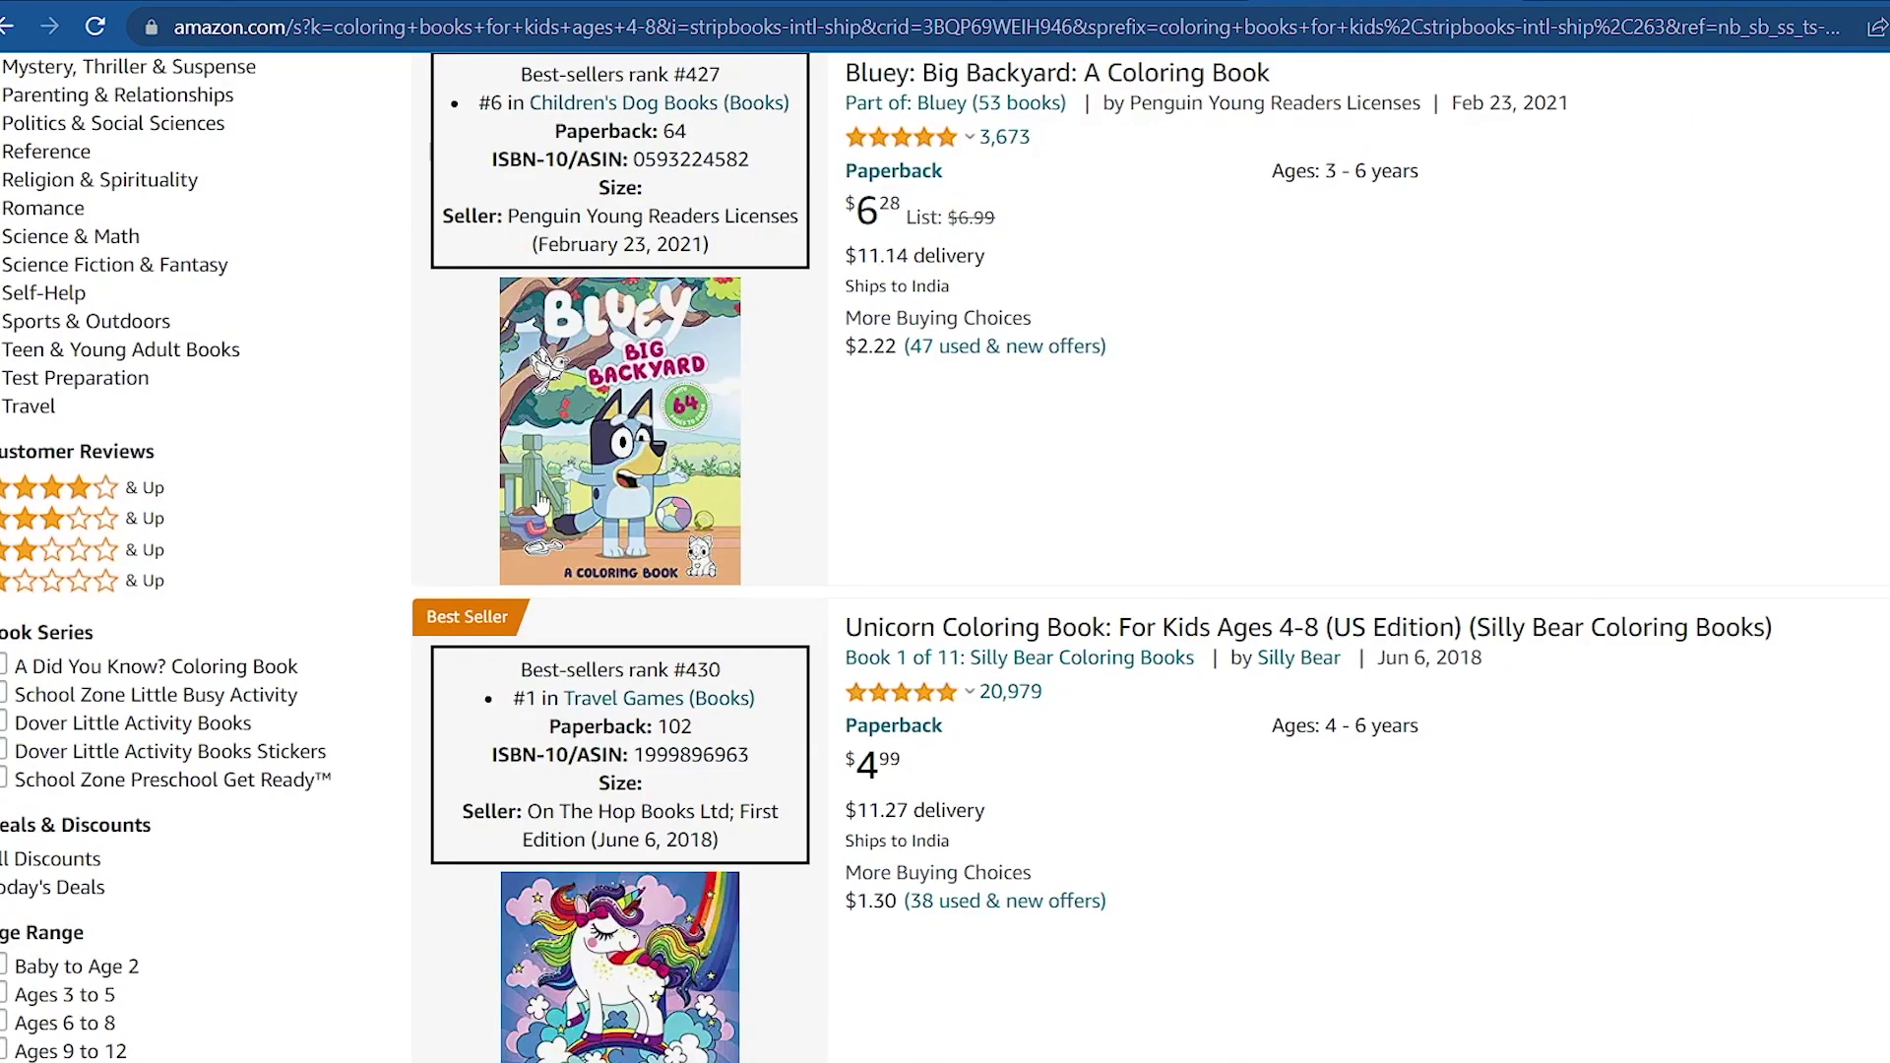
scroll(639, 461, "down", 2)
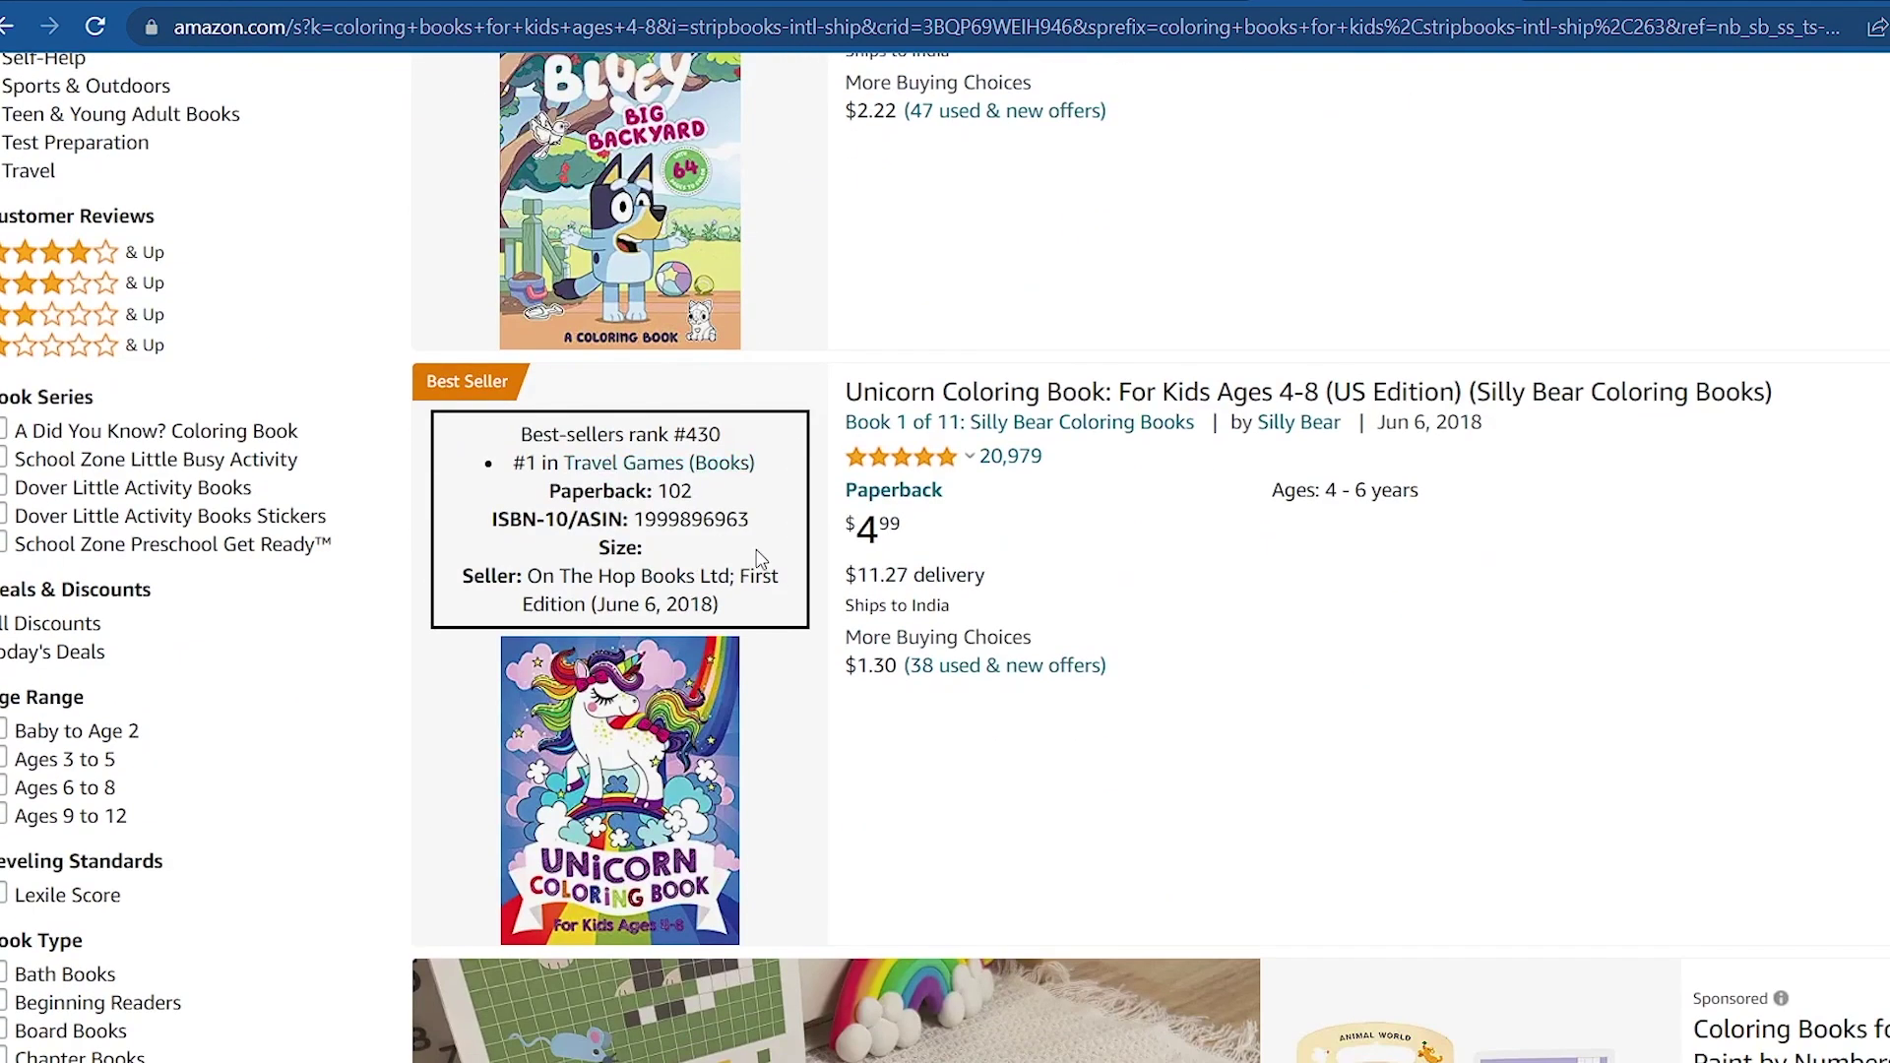
left_click(1052, 392)
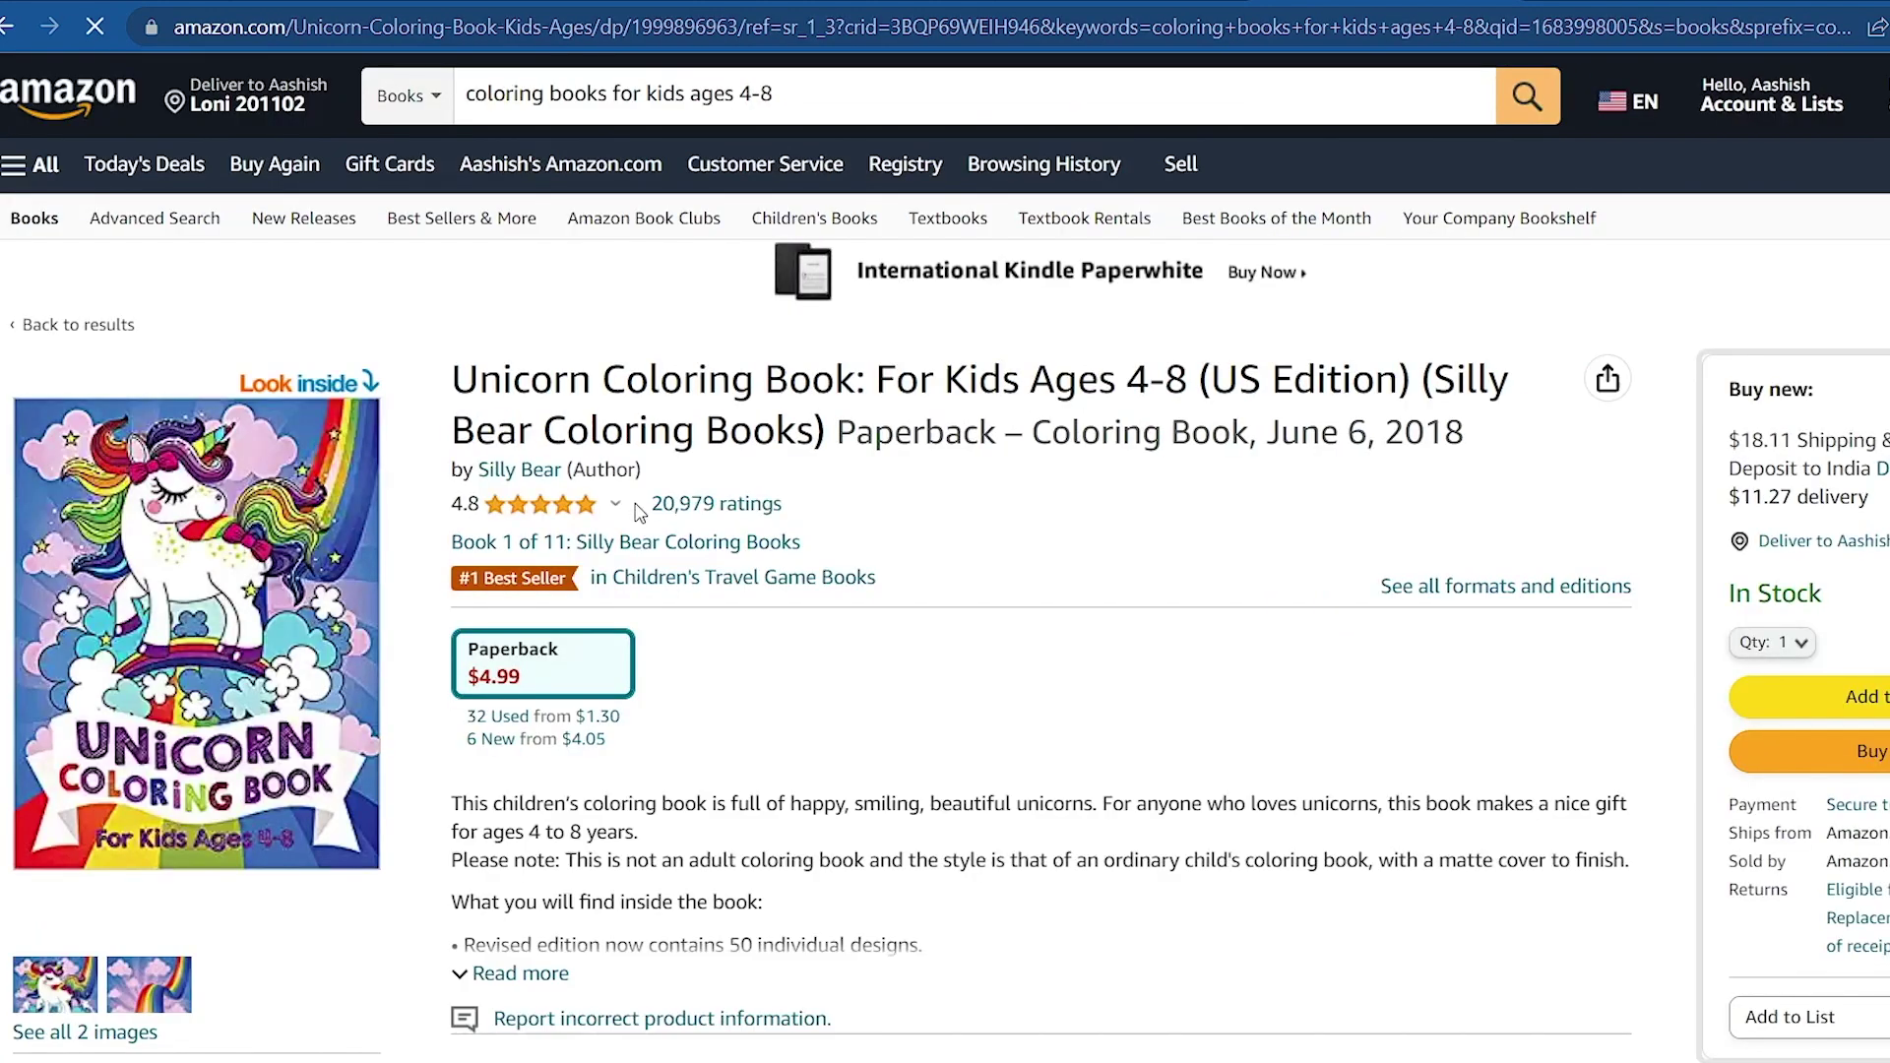
scroll(638, 525, "down", 3)
scroll(638, 527, "down", 2)
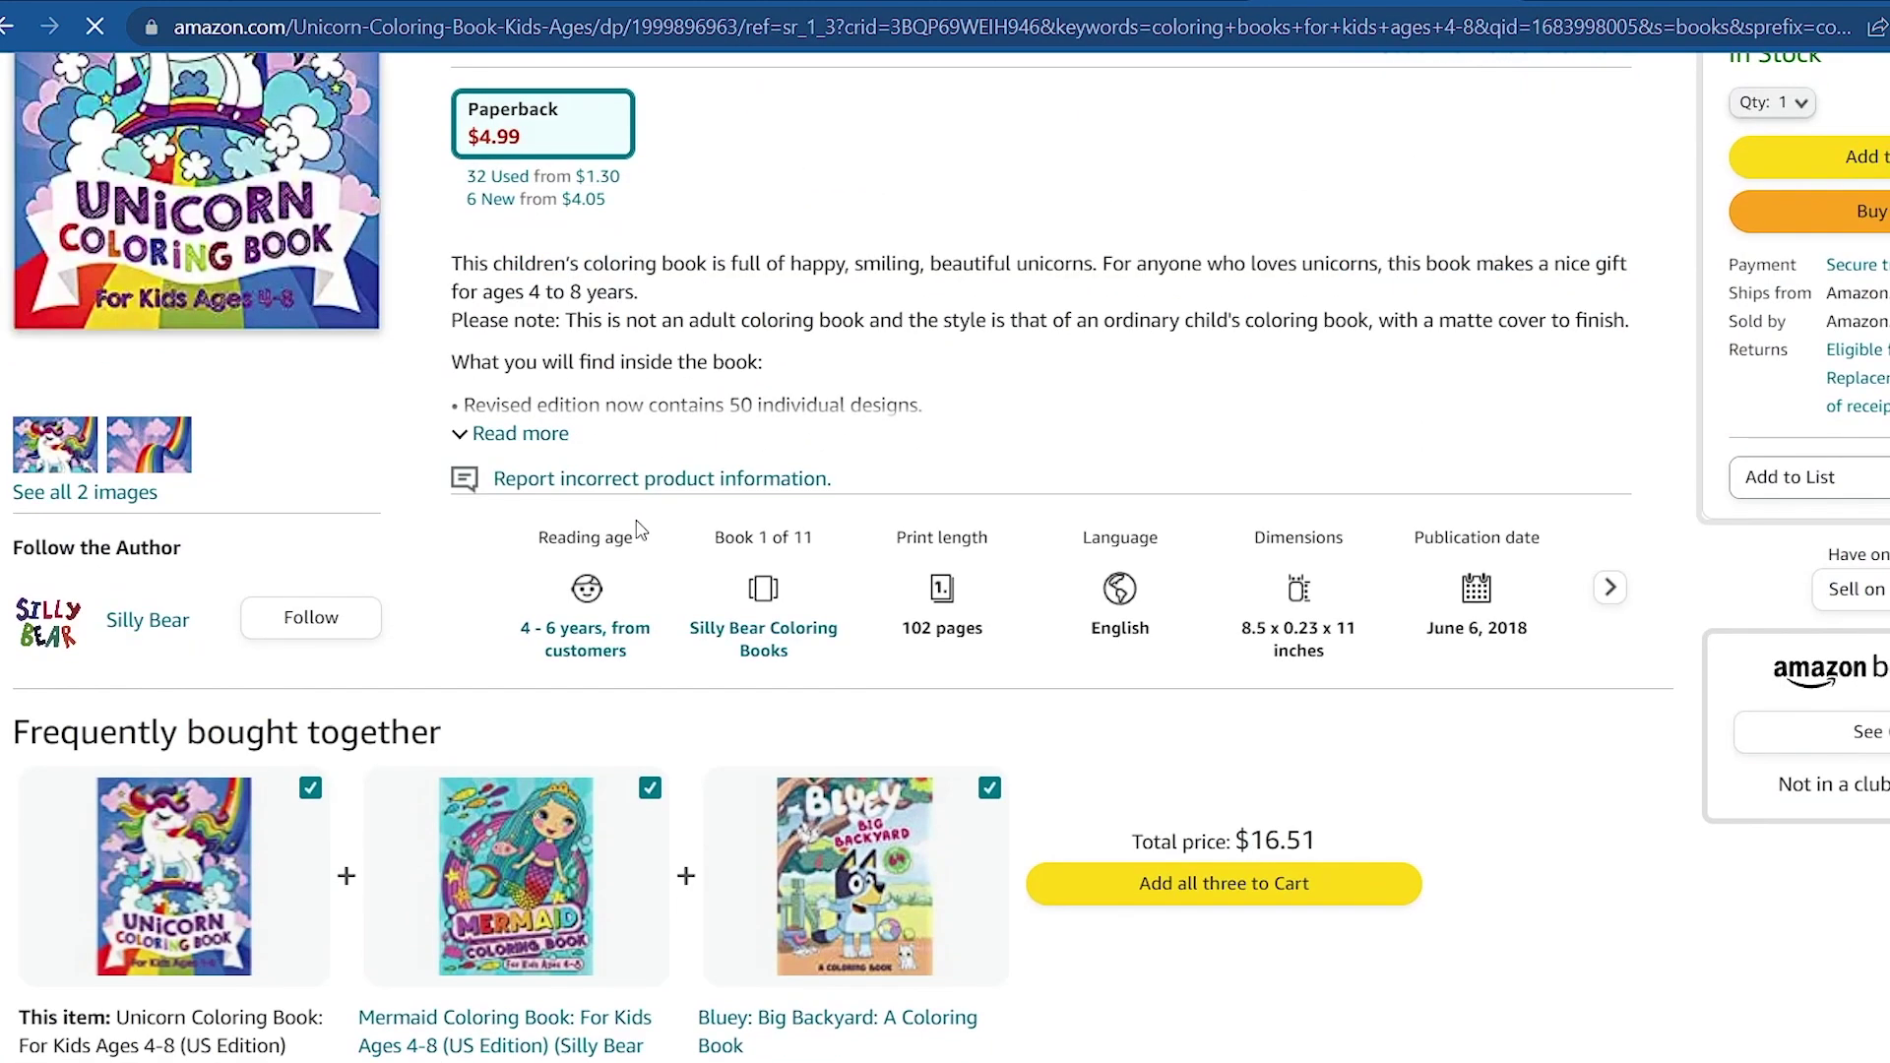
Find the Dimensions entry in the Unicorn Coloring Book's product details on Amazon and highlight its value.
scroll(638, 530, "down", 10)
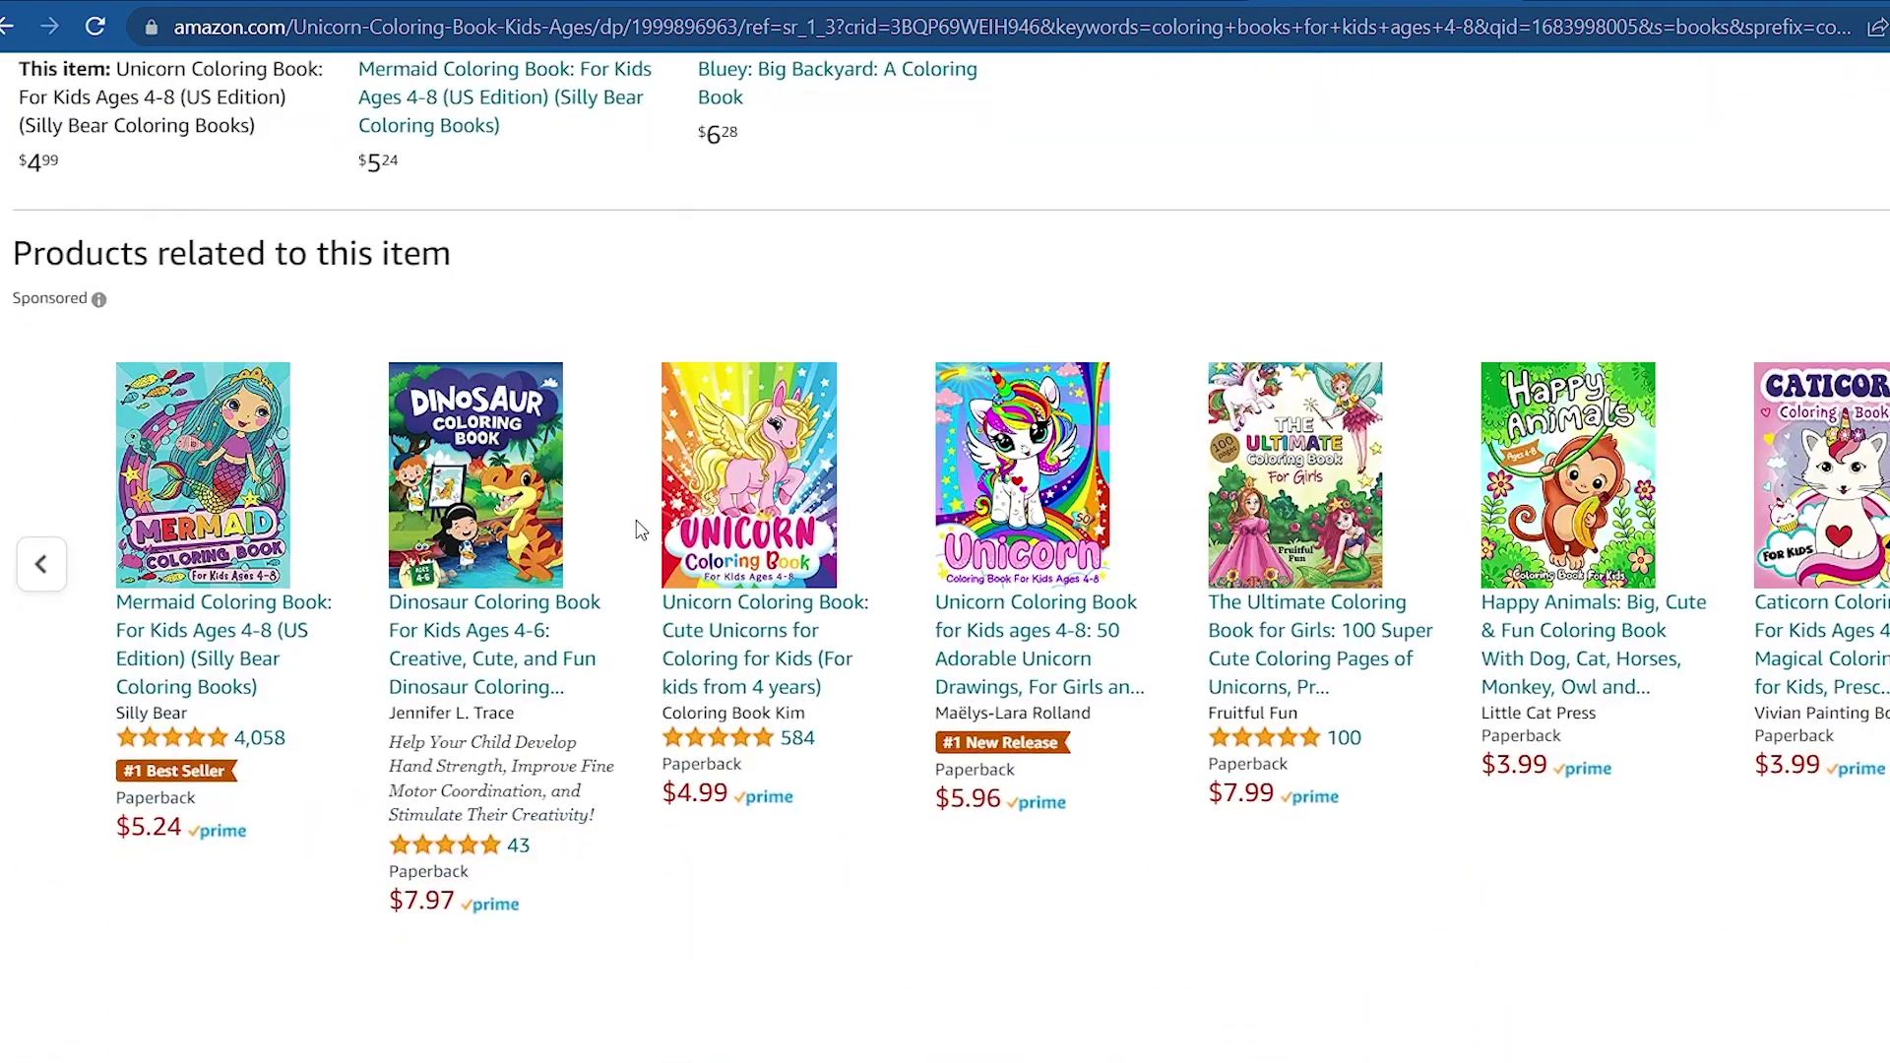
scroll(638, 530, "down", 8)
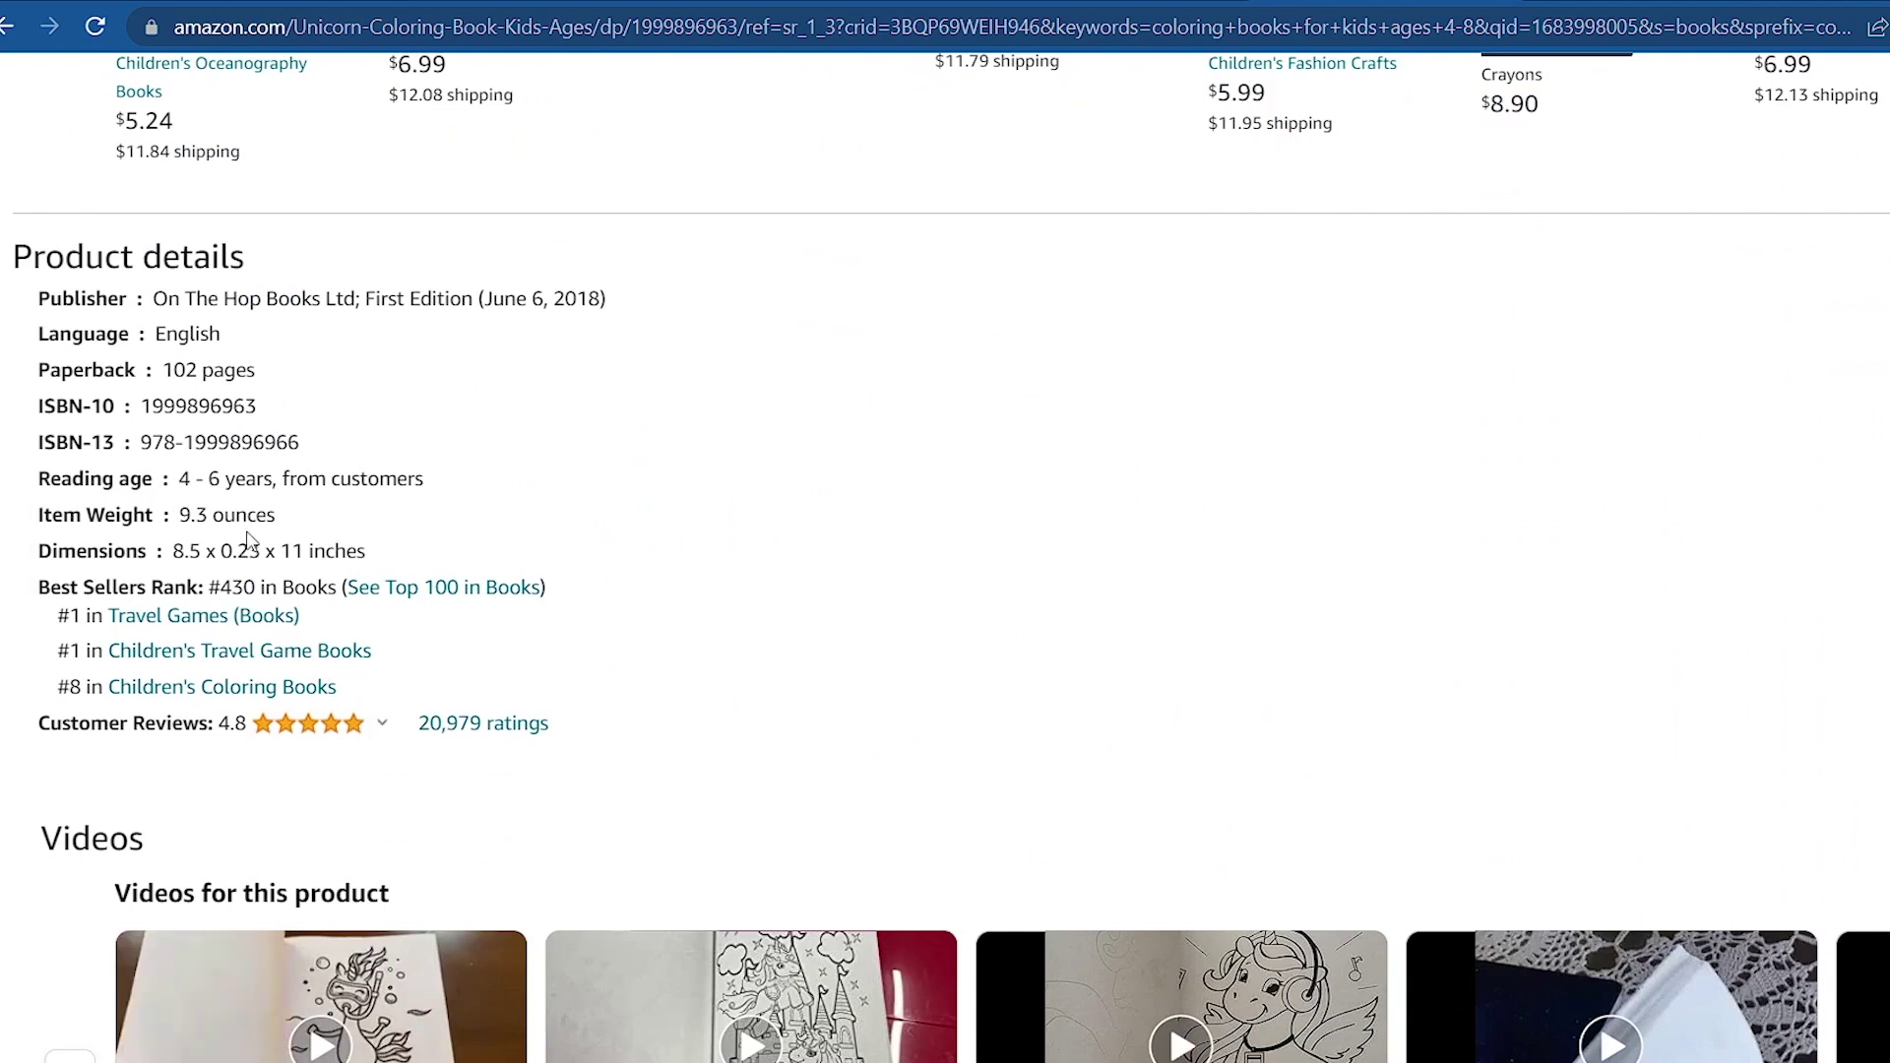
left_click_drag(173, 552, 366, 553)
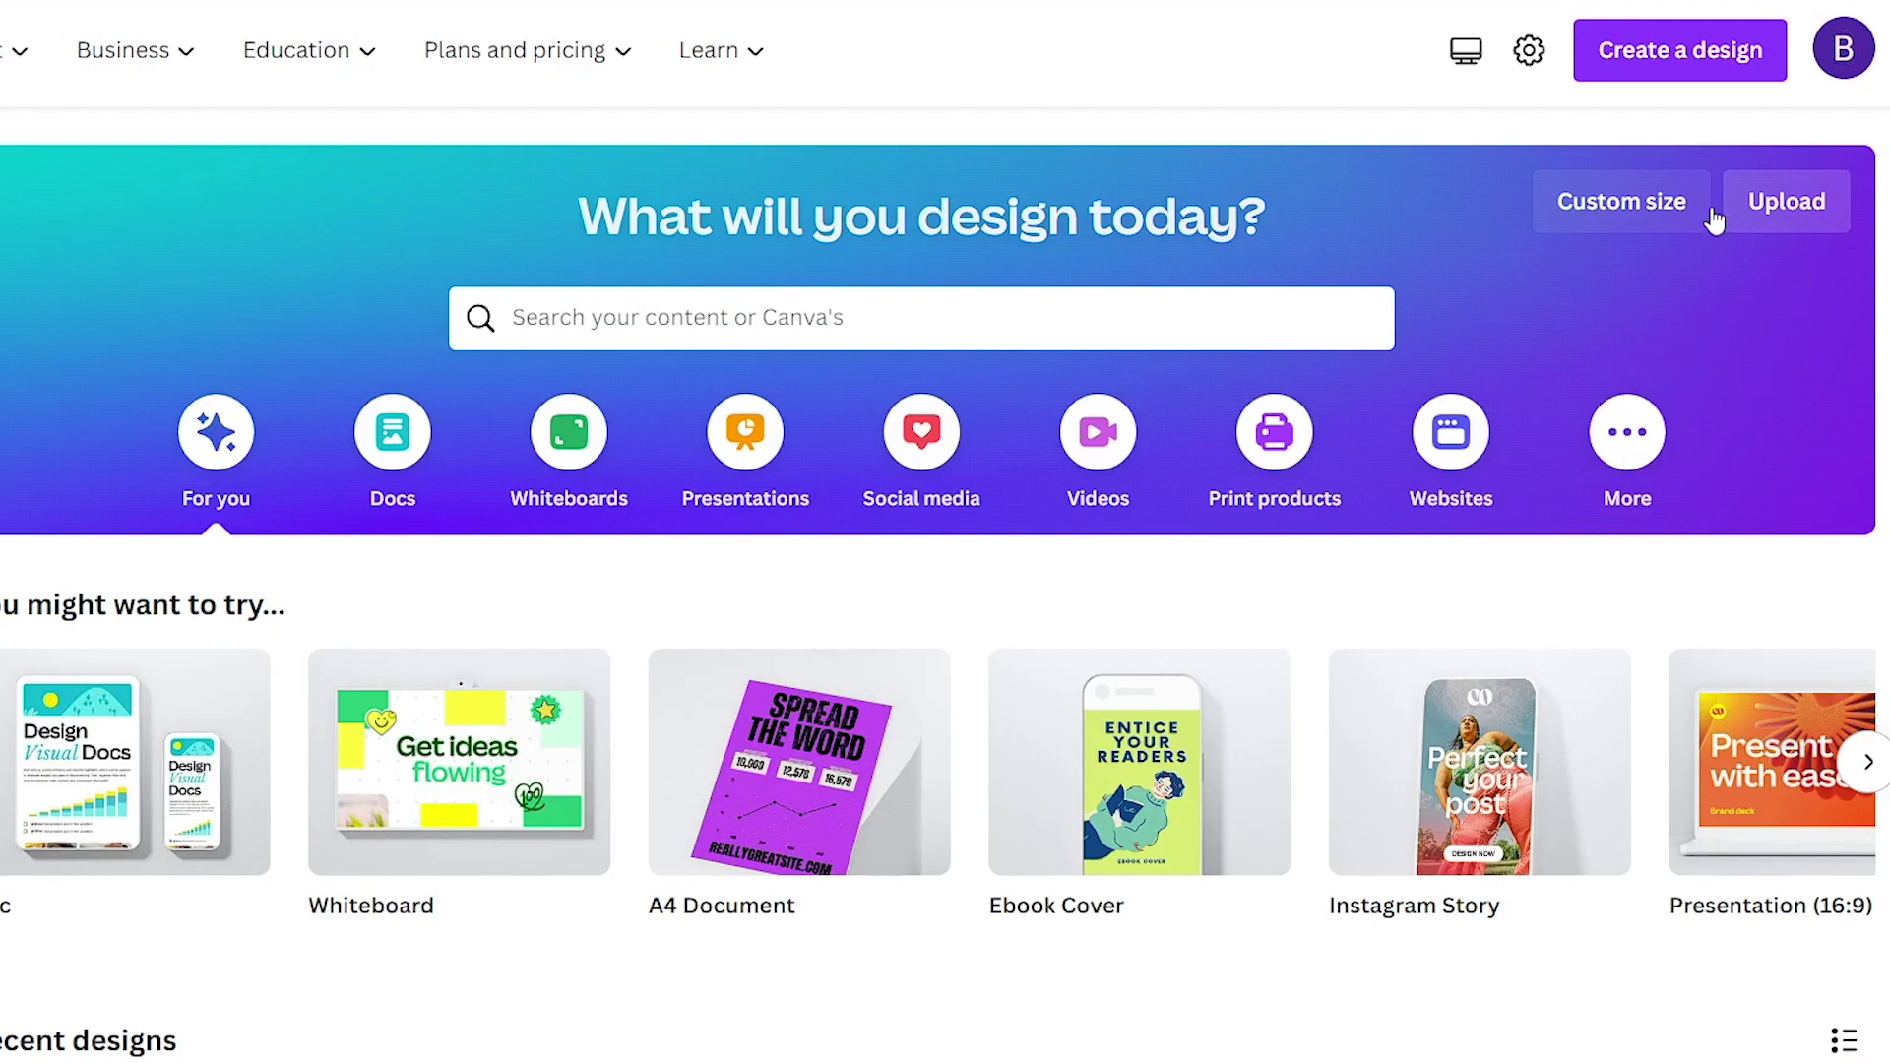
In Canva, create a blank custom-size design 8.5 in wide by 11 in high.
left_click(1606, 212)
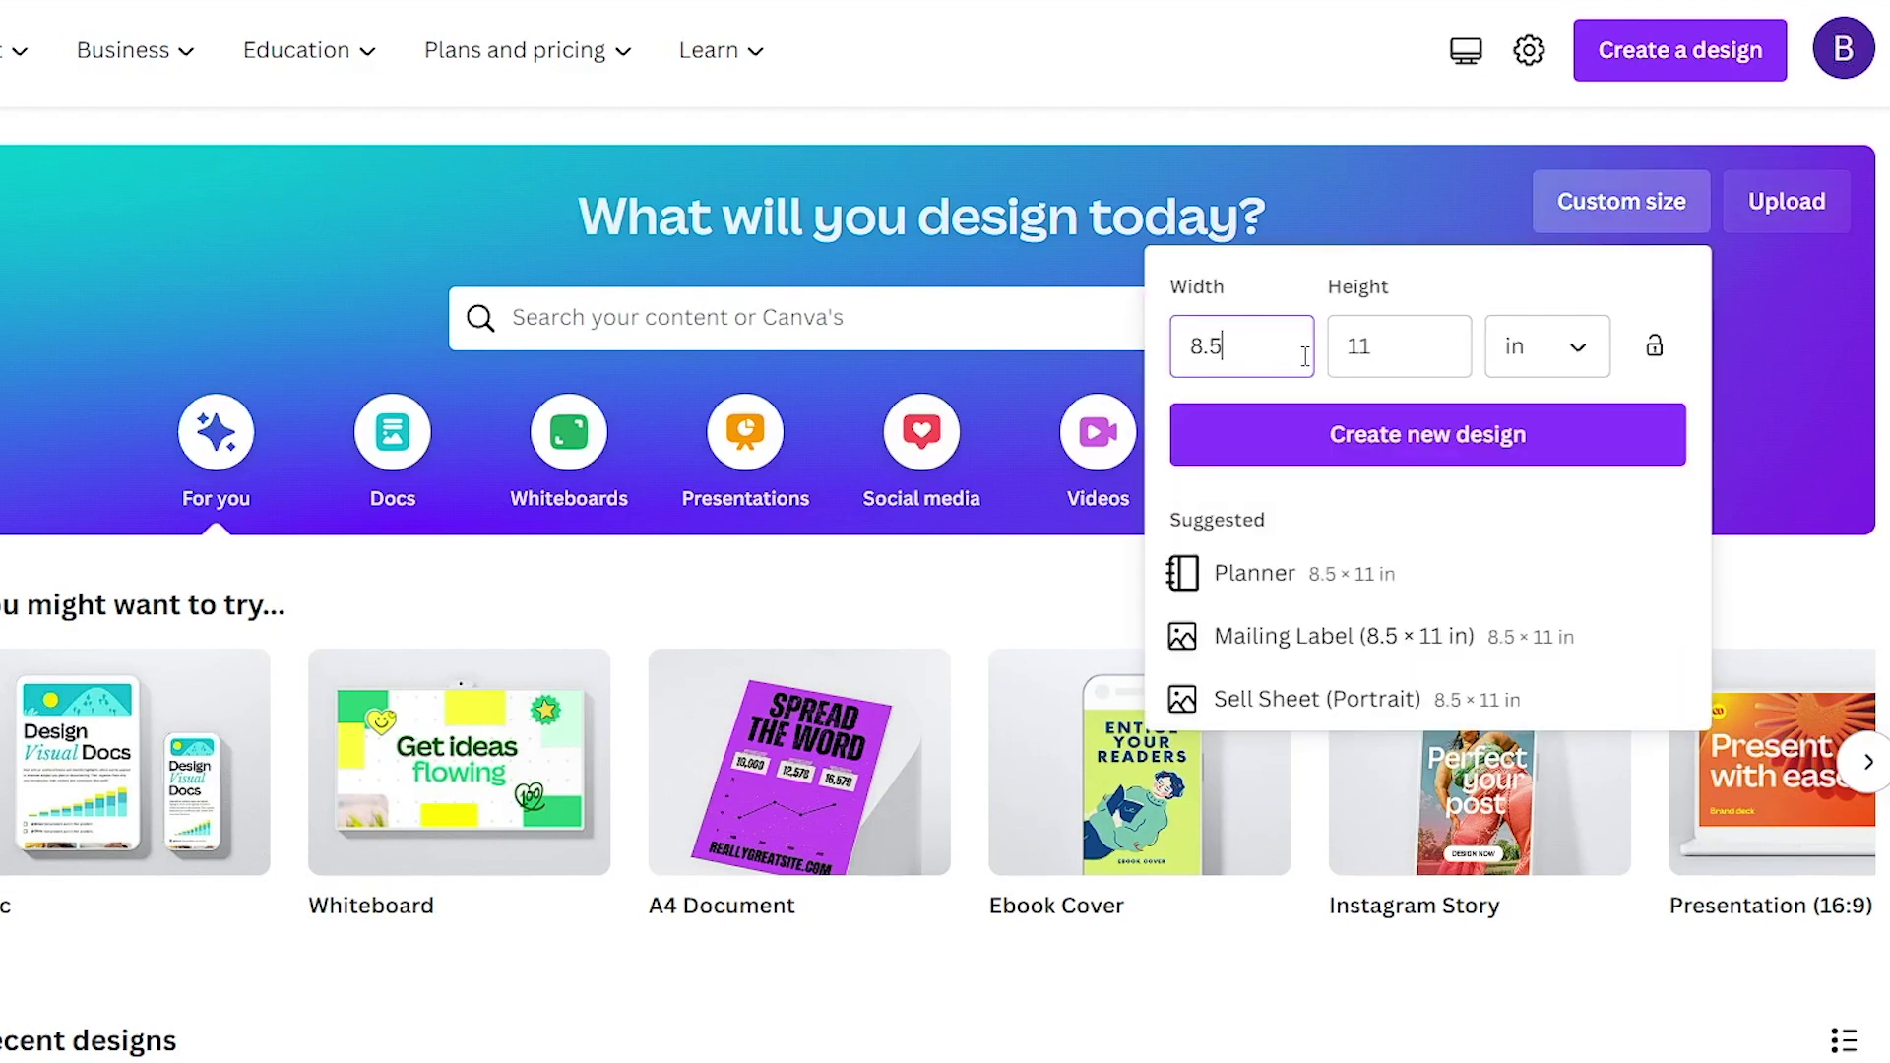
left_click(1560, 349)
left_click(1529, 498)
left_click(1363, 451)
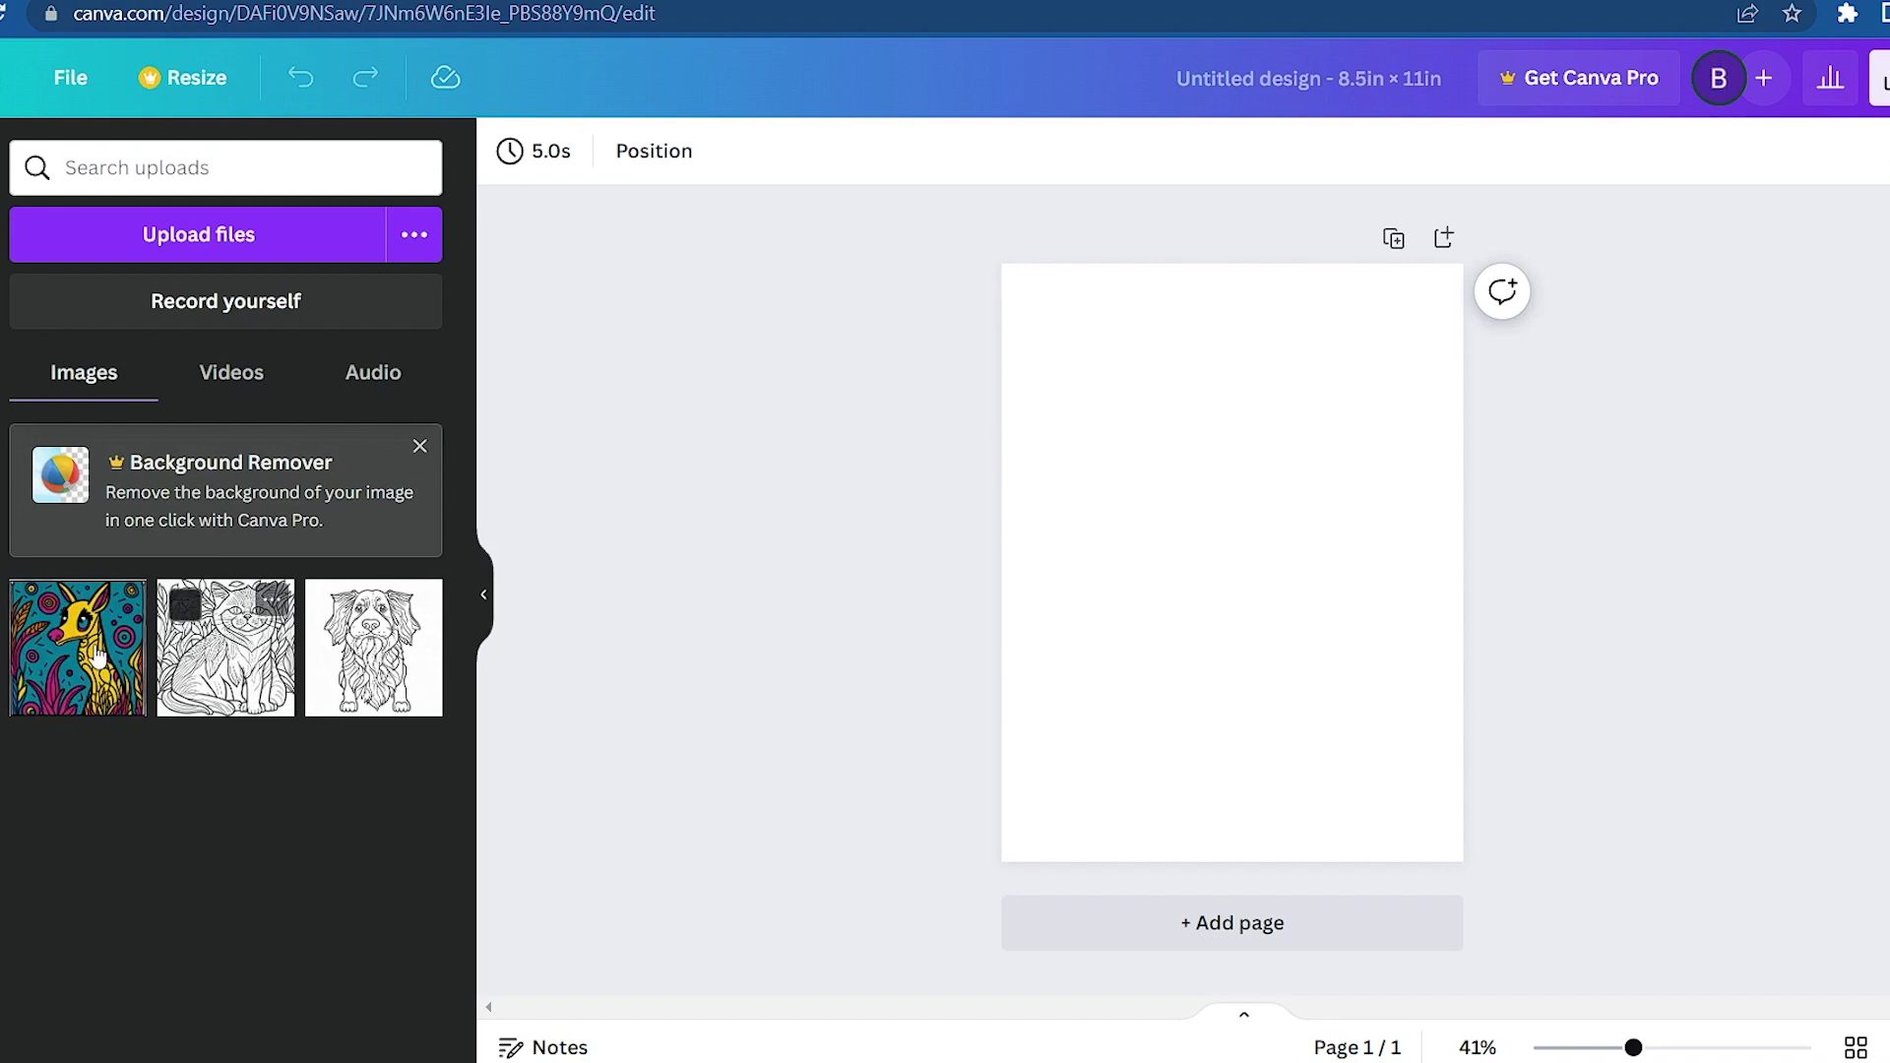
Place the uploaded colorful yellow animal image on the first page and stretch it to fill the whole page.
left_click_drag(133, 645, 1313, 592)
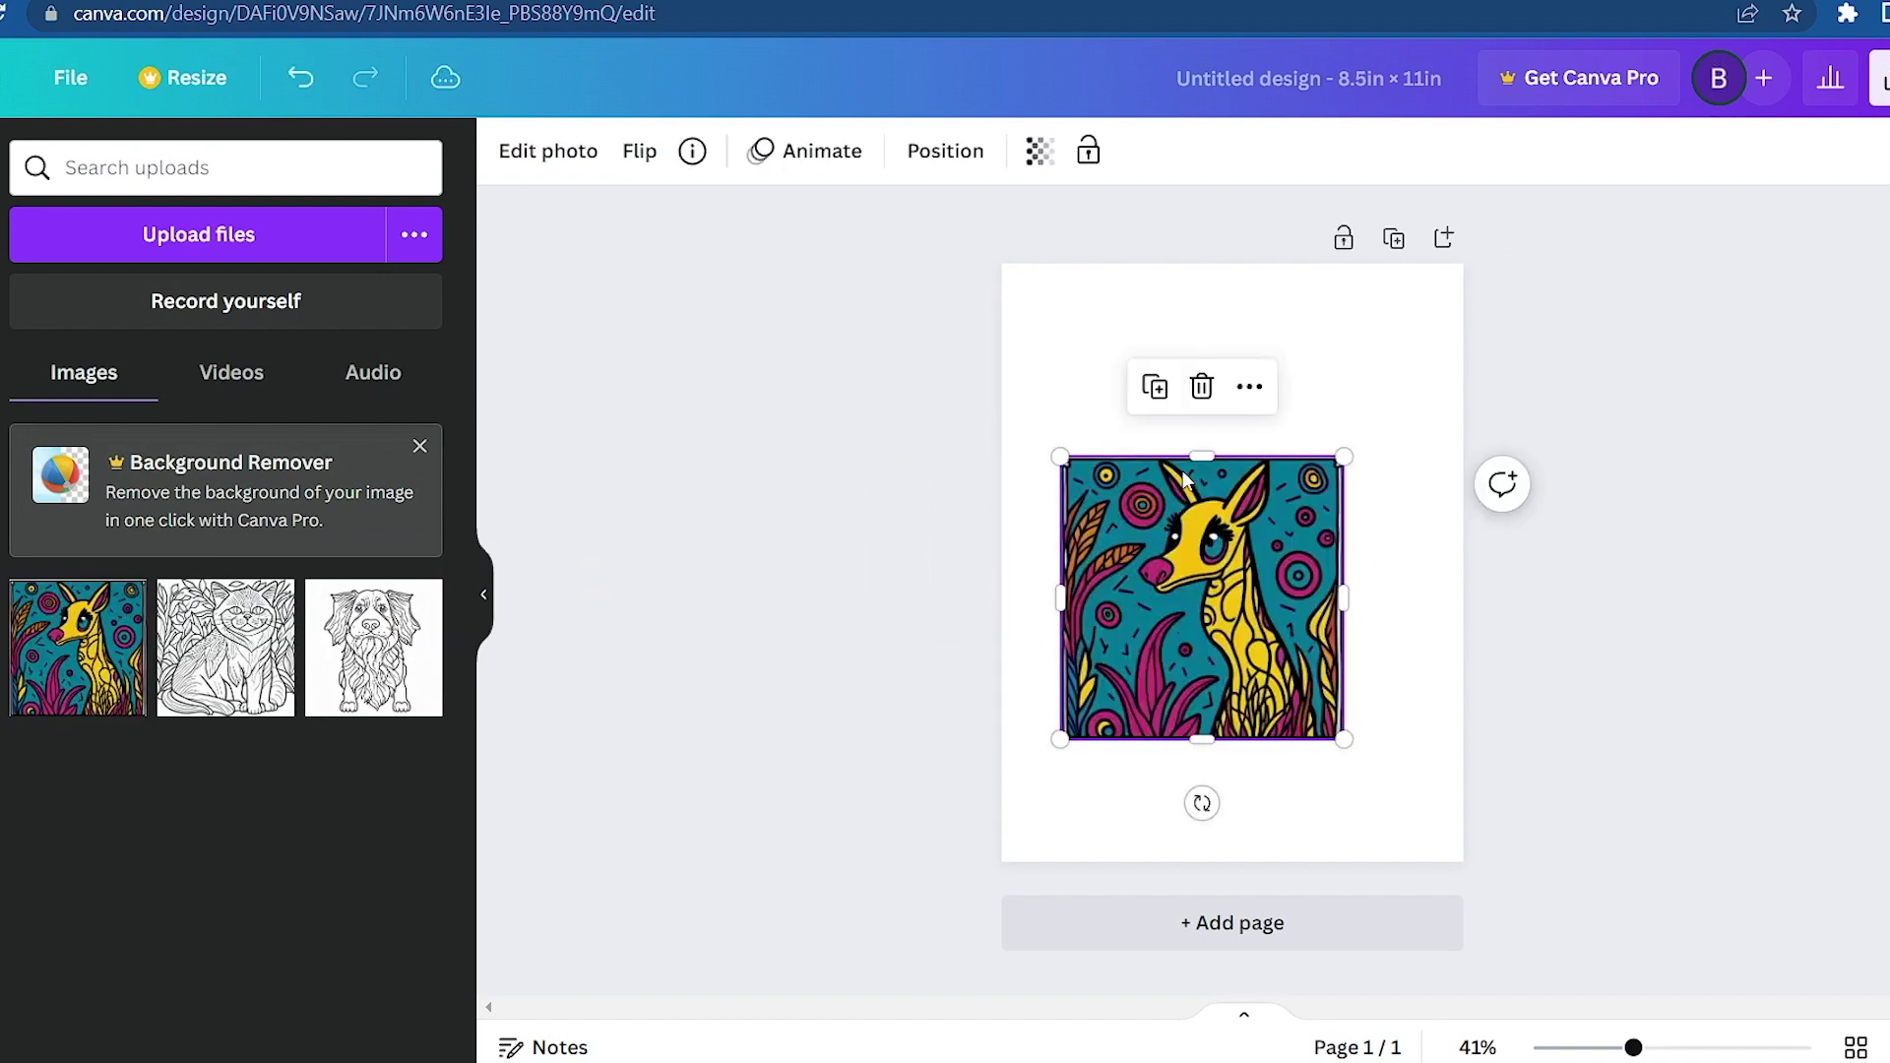
left_click_drag(1200, 456, 1203, 266)
left_click_drag(1345, 500, 1477, 486)
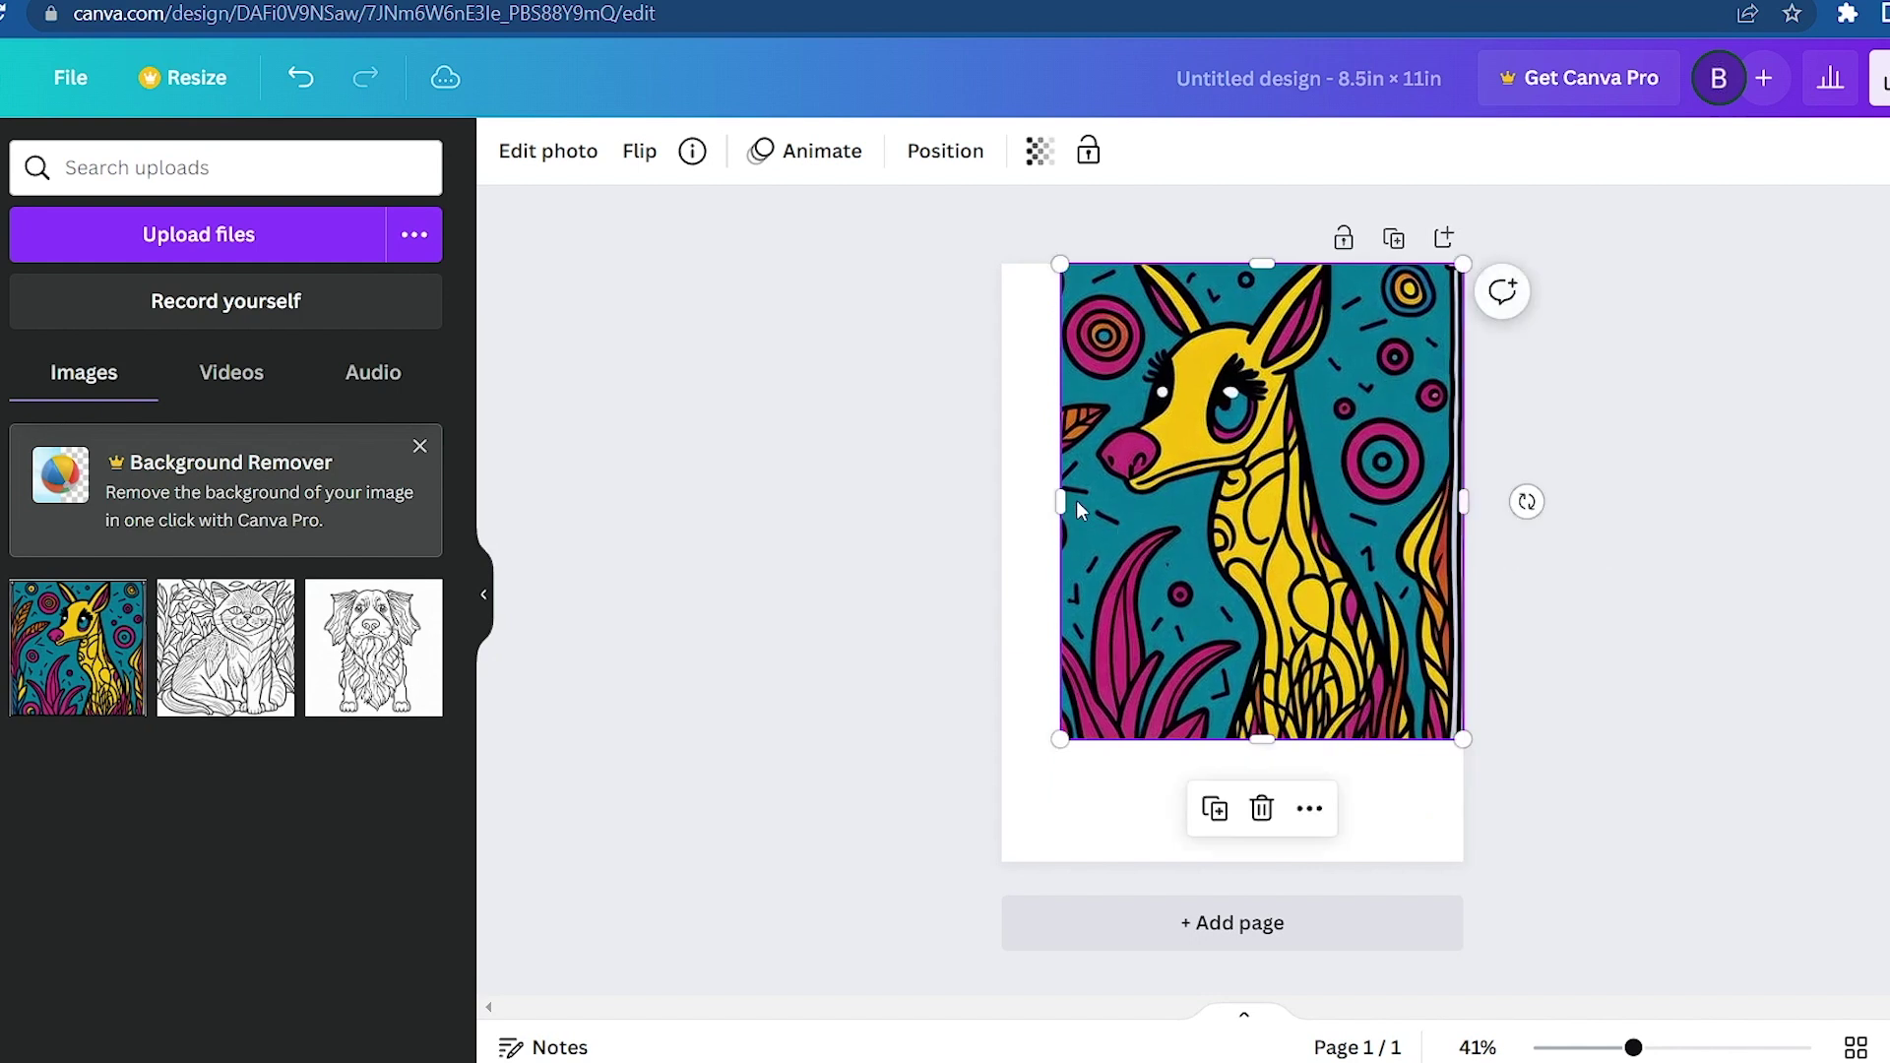
left_click_drag(1051, 493, 1001, 489)
left_click_drag(1233, 740, 1225, 862)
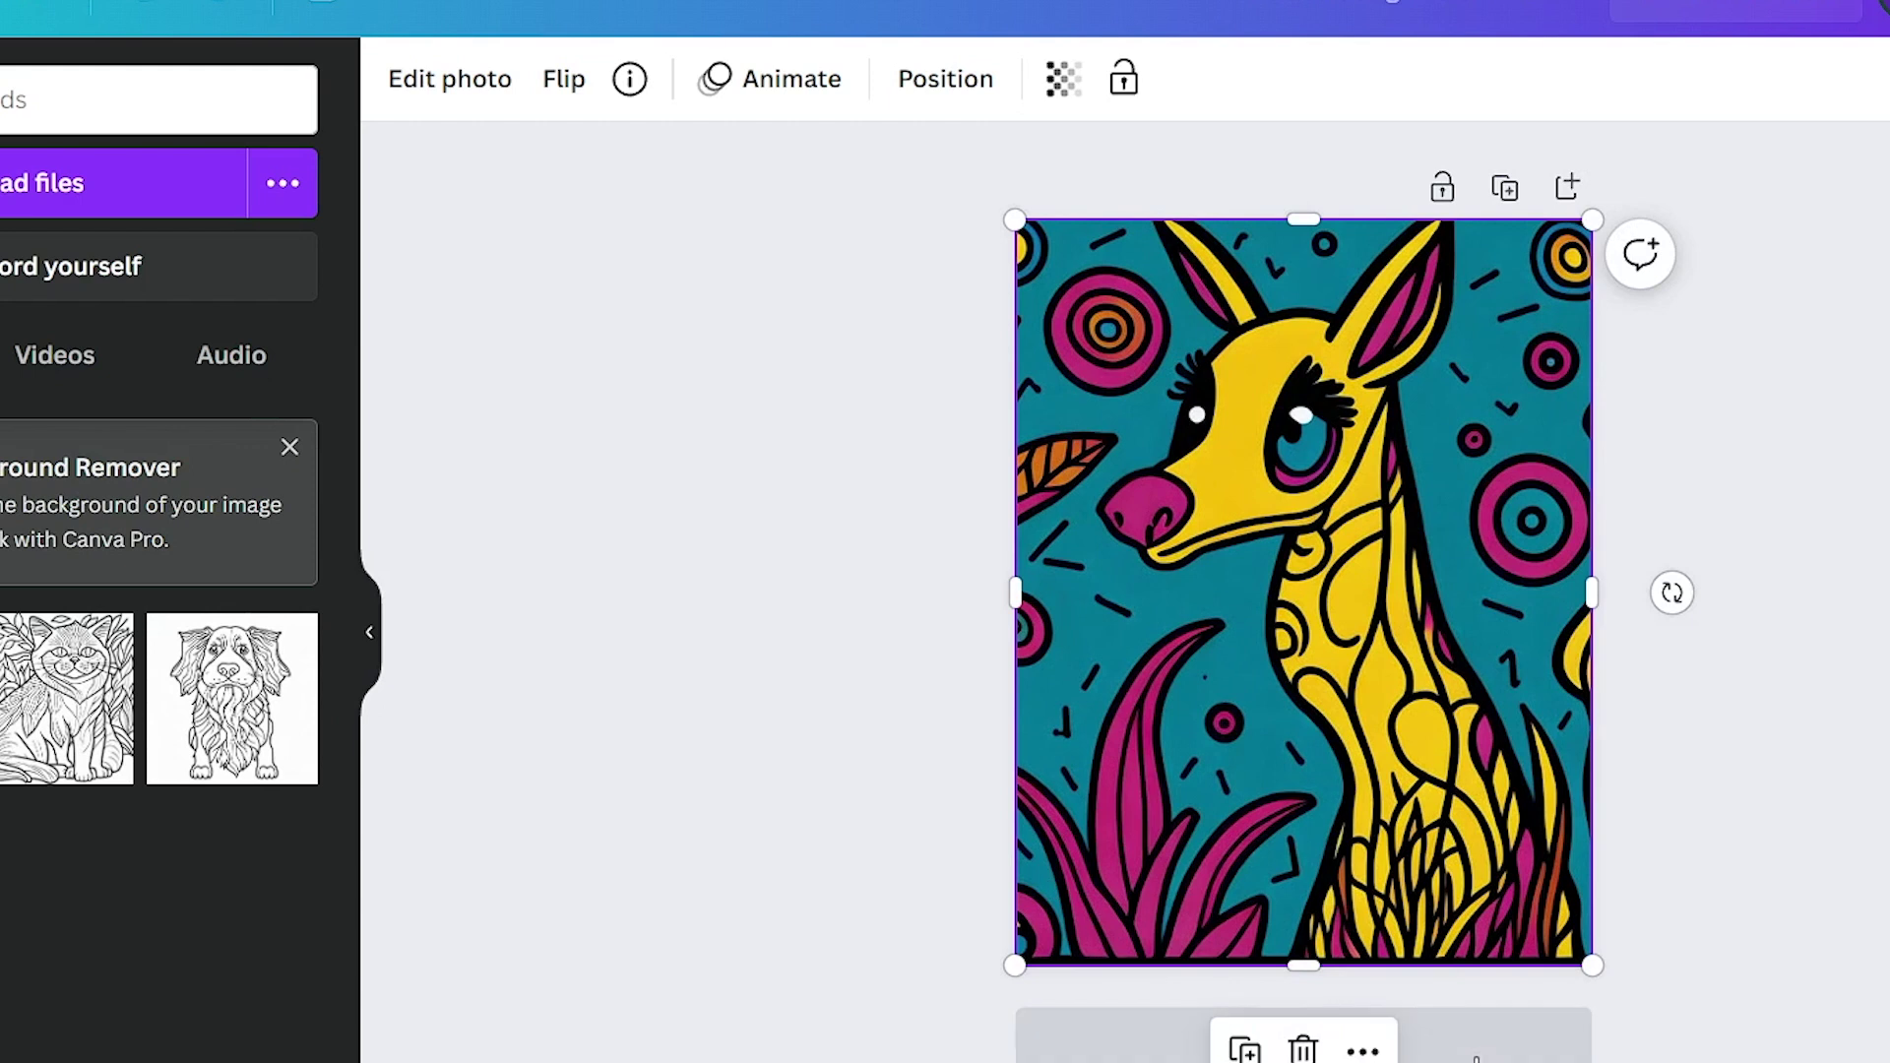
Add a second page, place the uploaded cat line art on it and stretch it to all page edges.
left_click(1376, 925)
left_click(69, 699)
left_click_drag(1378, 424, 1363, 219)
left_click_drag(1318, 562, 1244, 562)
left_click_drag(1126, 500, 1036, 500)
left_click_drag(1257, 783, 1267, 962)
left_click_drag(1484, 587, 1615, 578)
Adjust the cat image's light settings to brightness 21, whites 46 and blacks about 17, and raise its shadows and highlights.
left_click(423, 87)
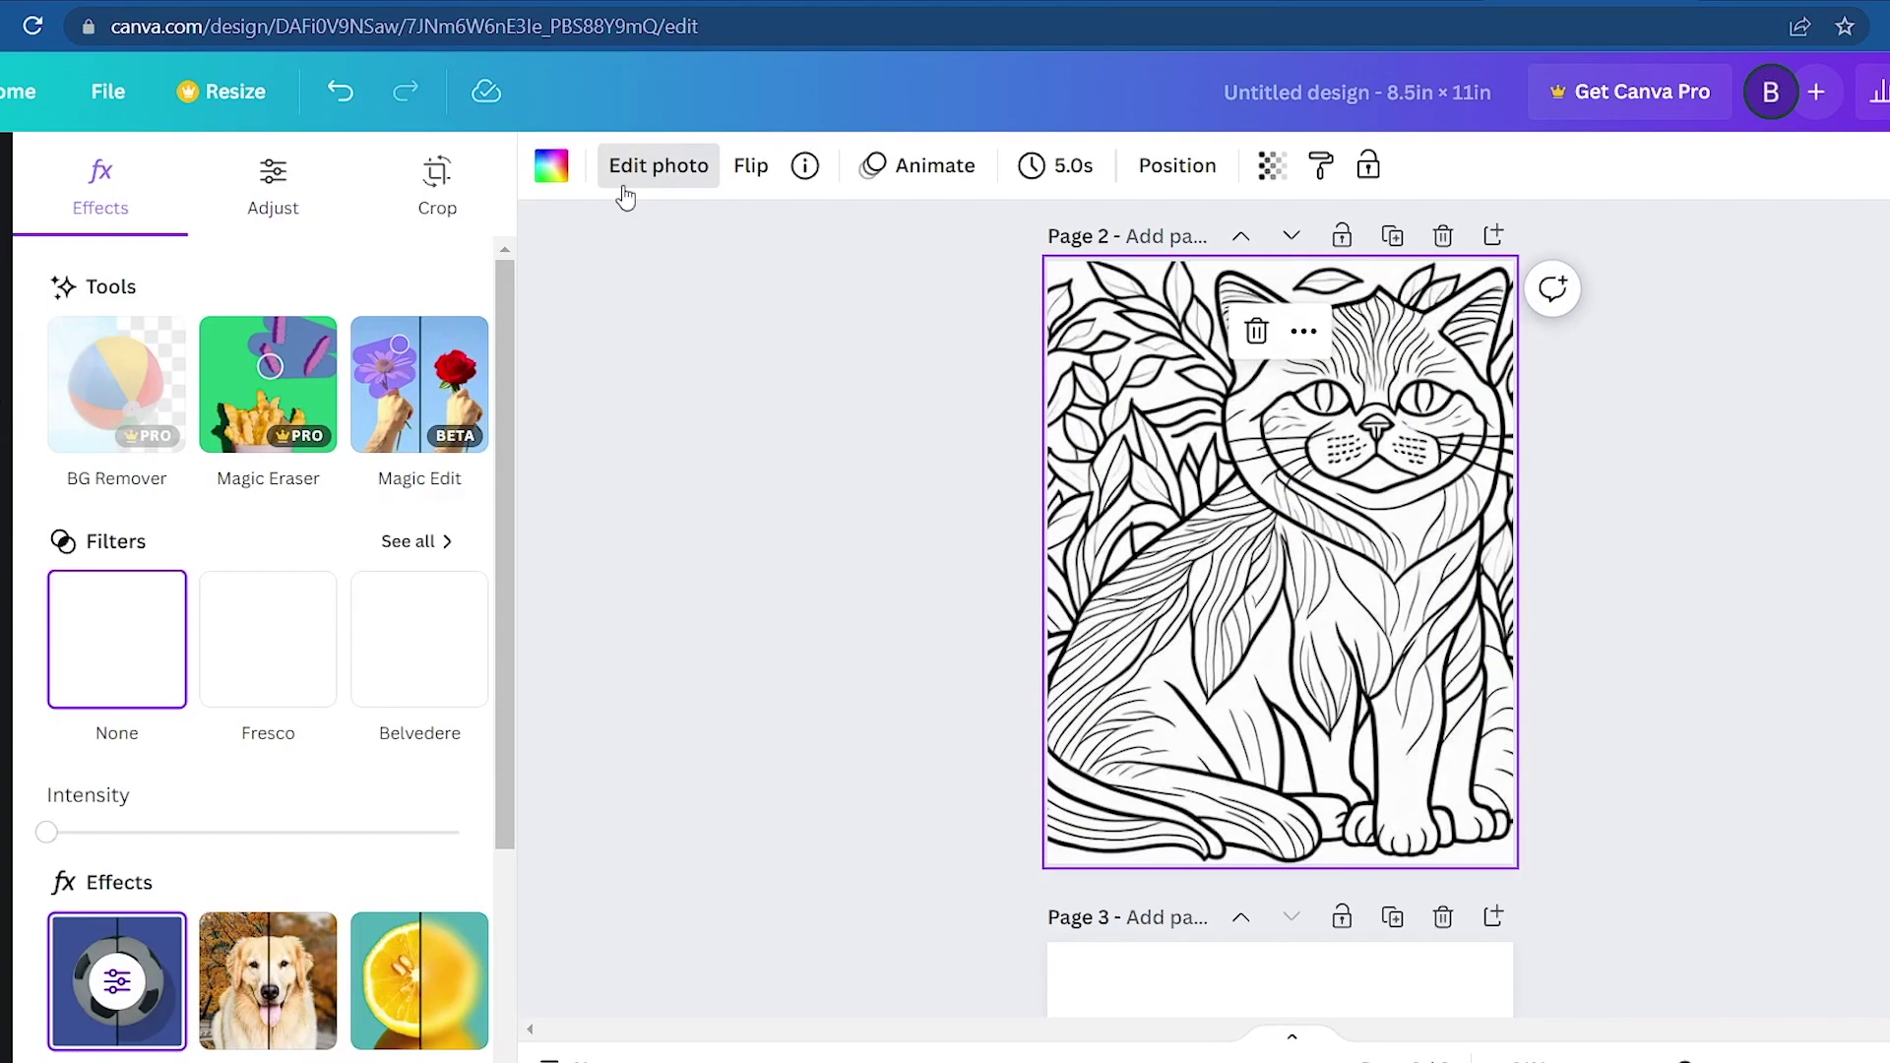
left_click(270, 195)
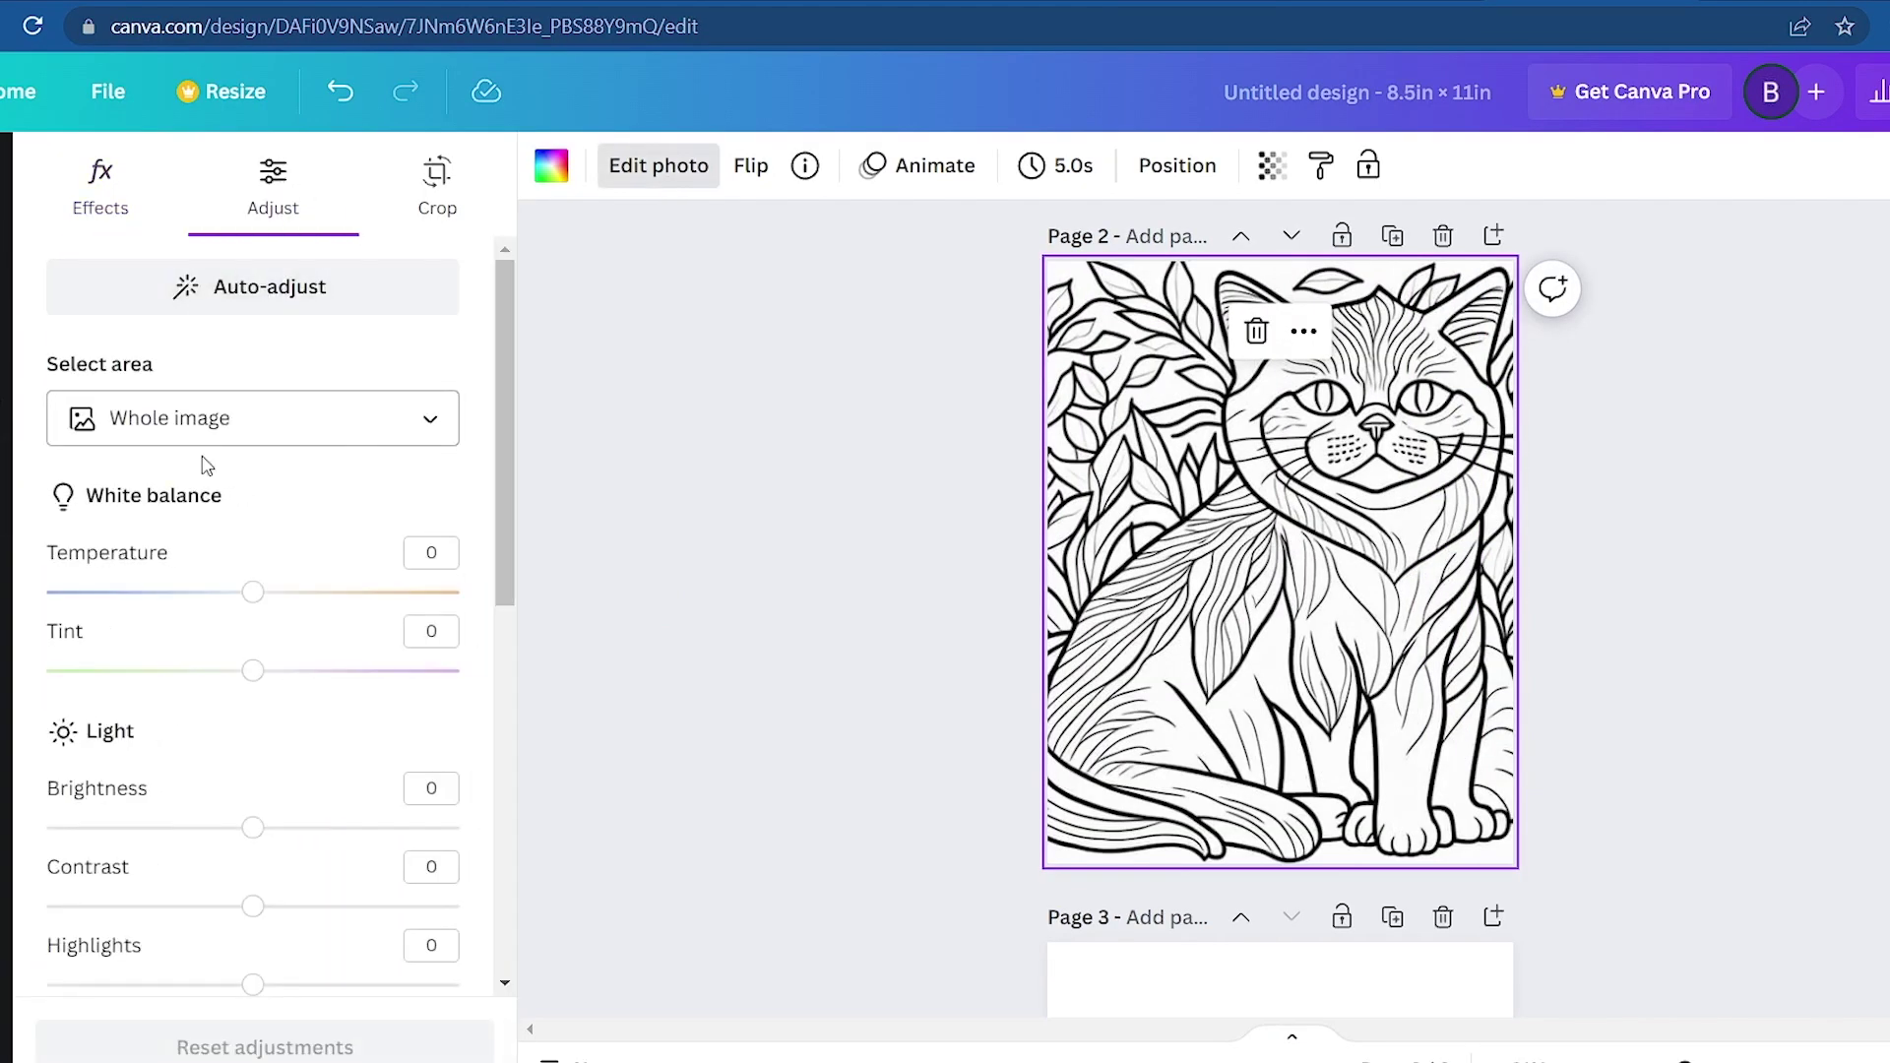
scroll(181, 489, "down", 5)
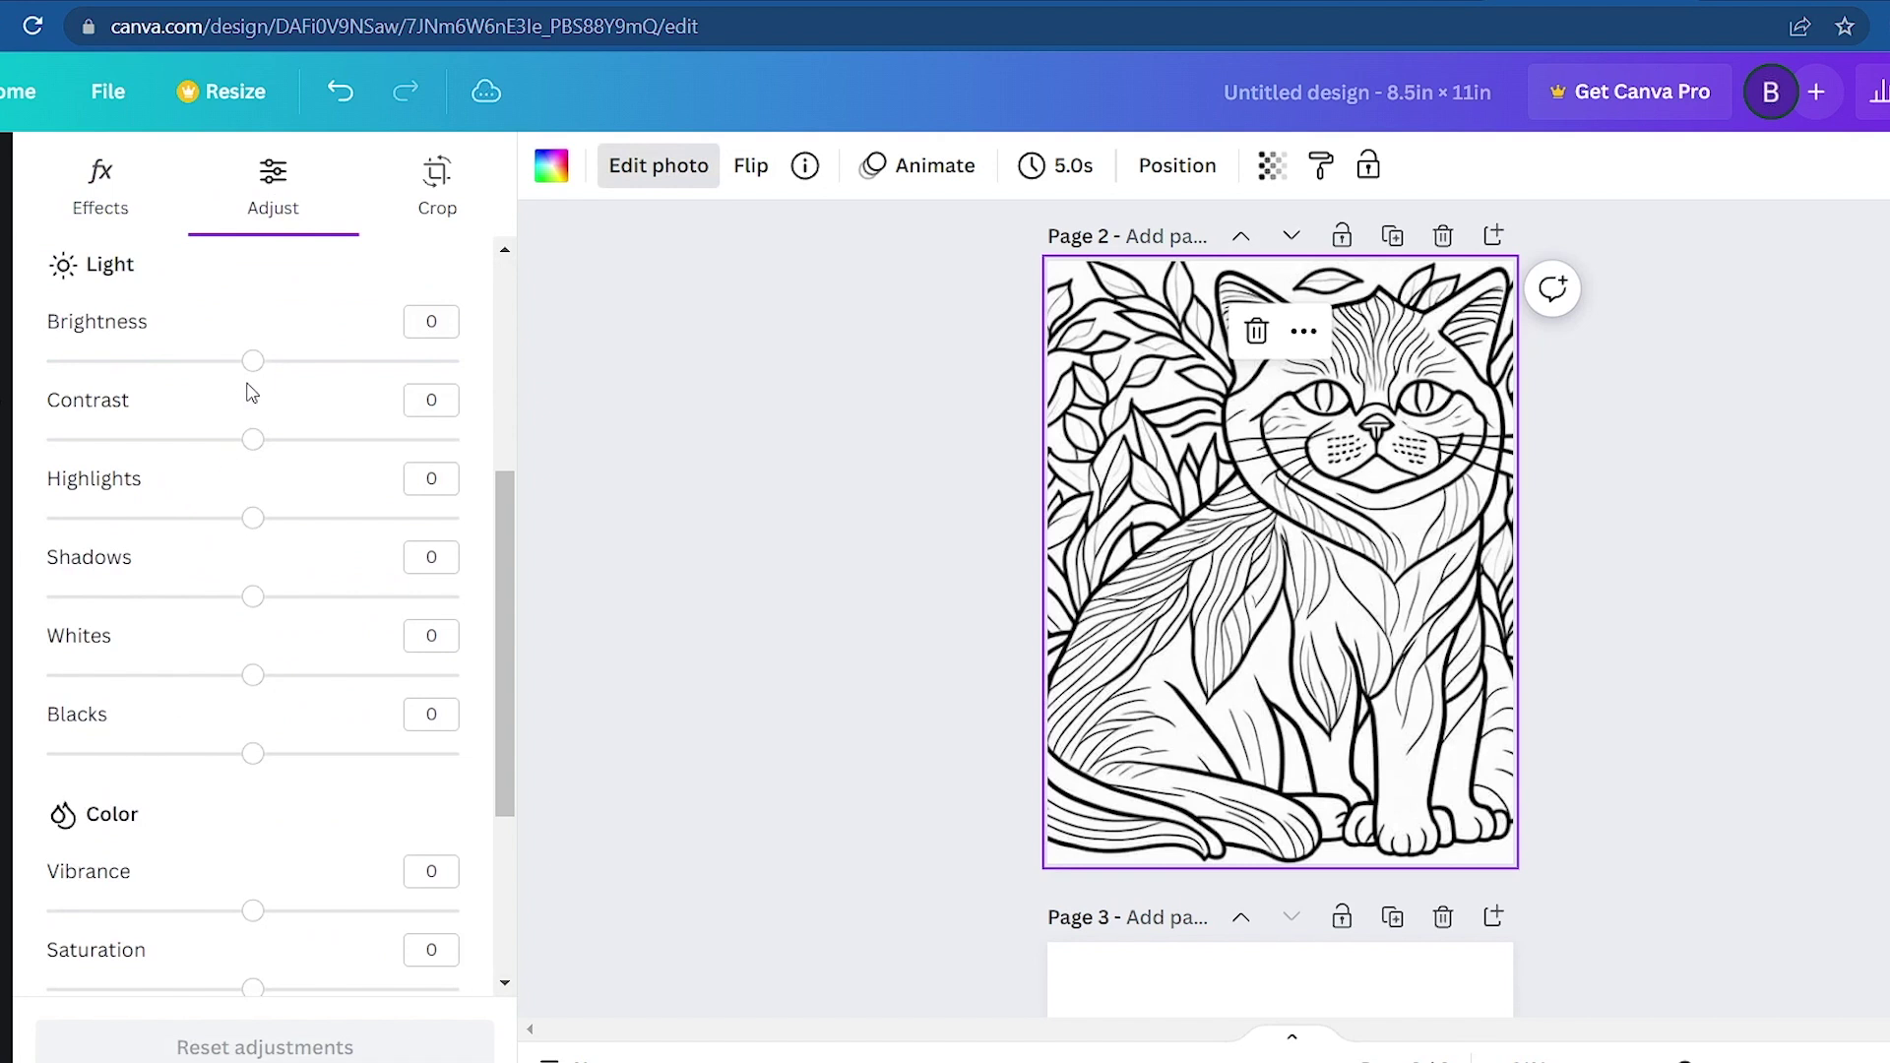
left_click_drag(268, 370, 323, 363)
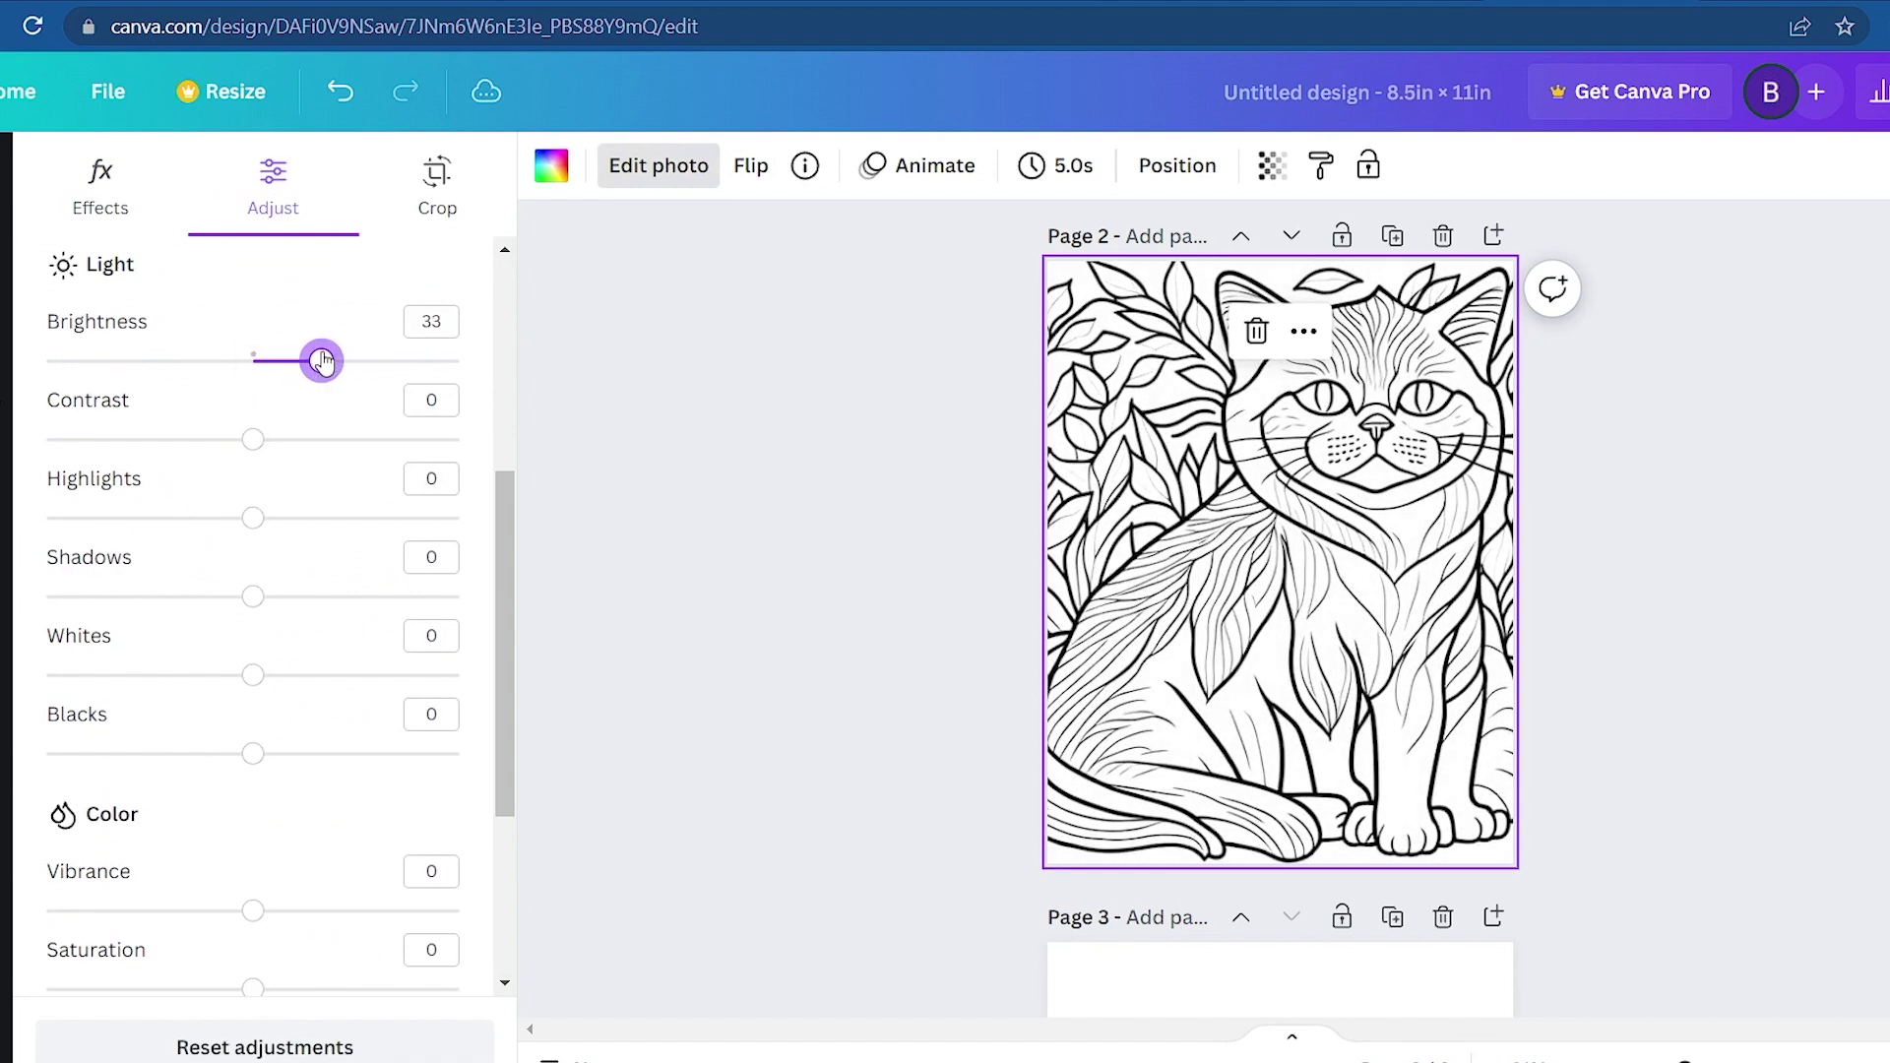
left_click_drag(254, 675, 350, 675)
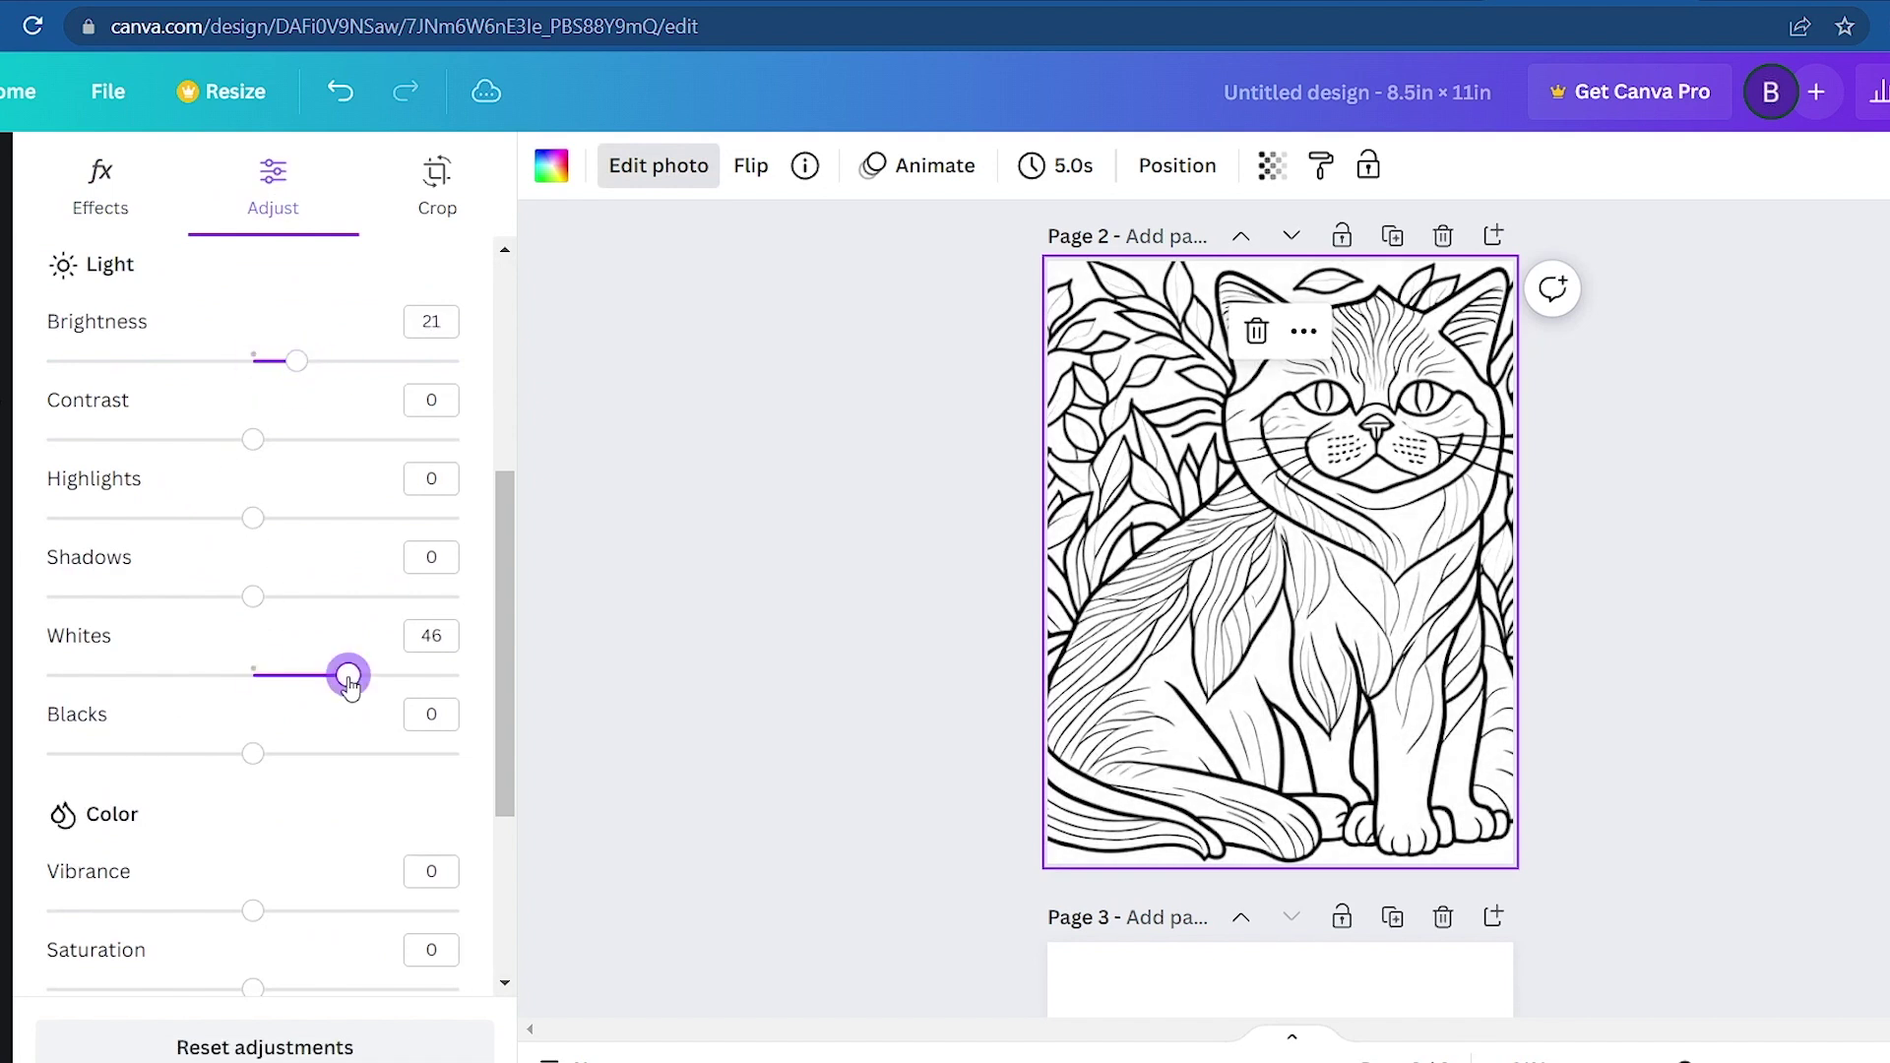
left_click_drag(246, 761, 301, 752)
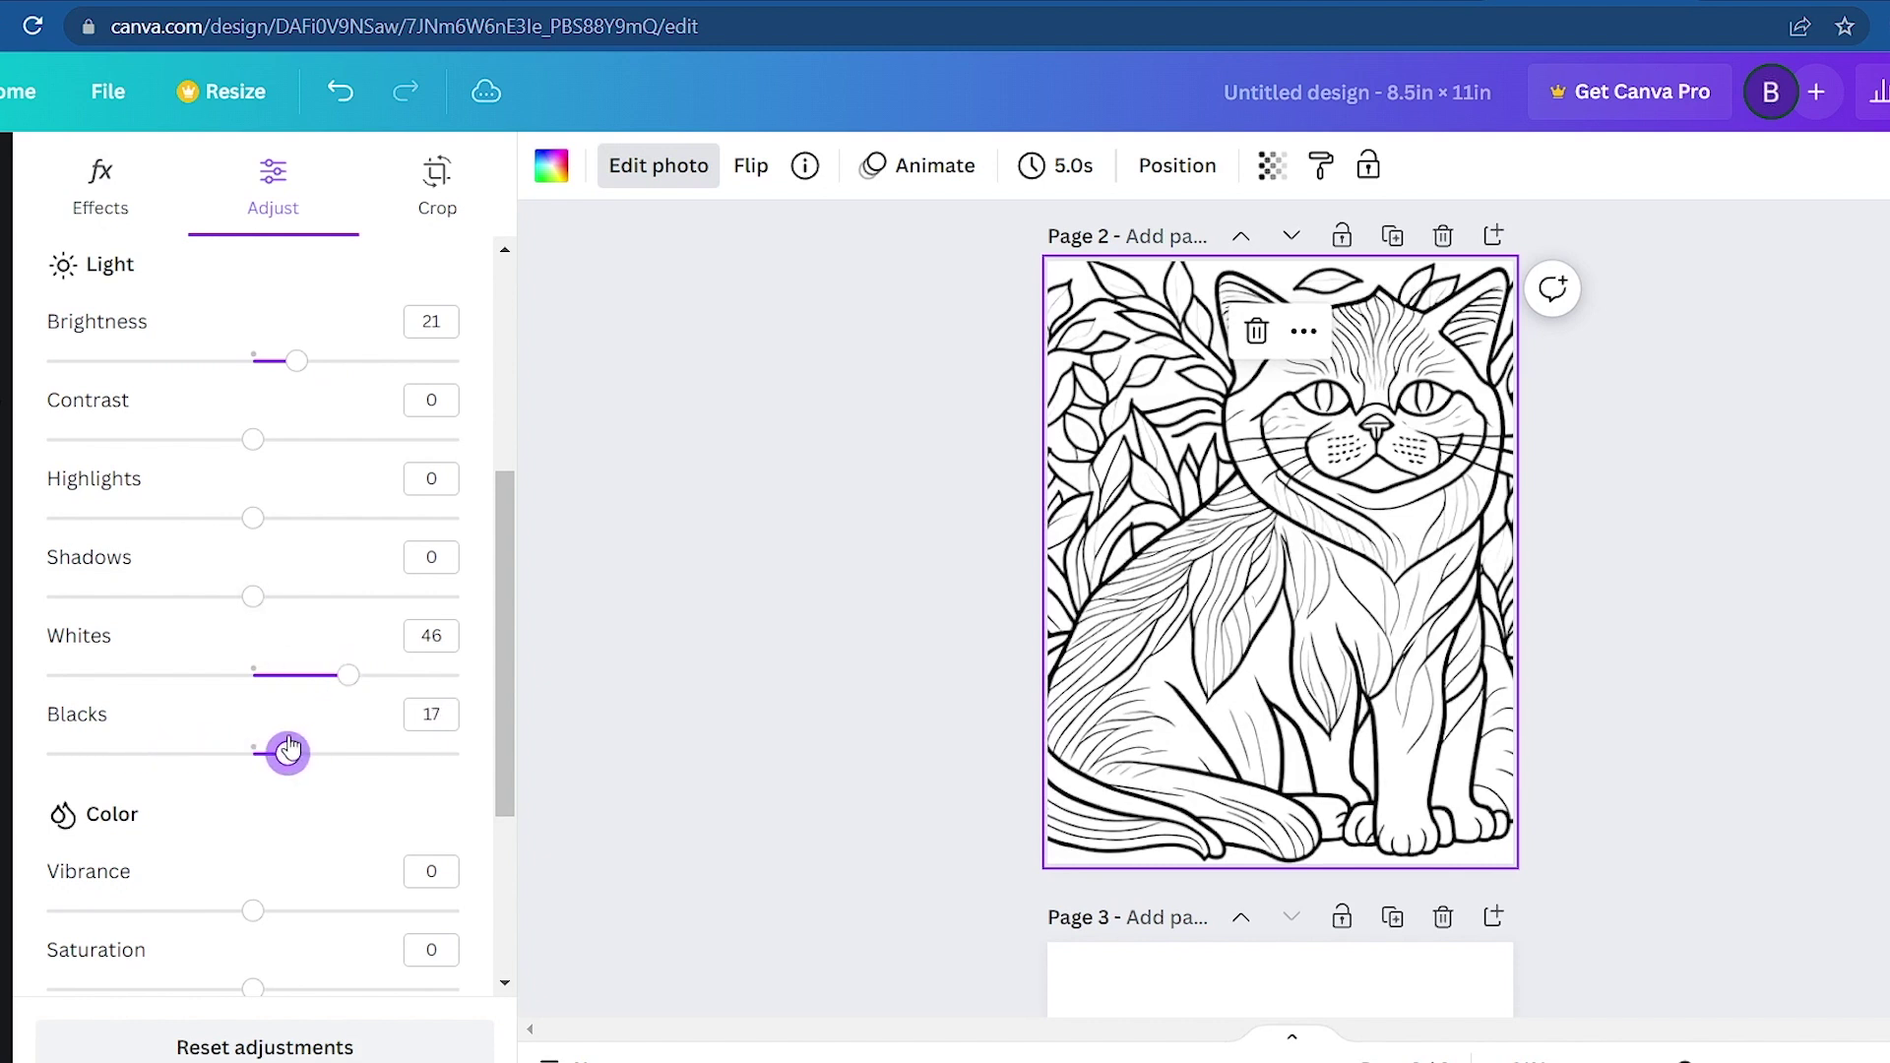
left_click_drag(253, 595, 309, 598)
mouse_move(253, 518)
left_mouse_down()
mouse_move(68, 517)
mouse_move(284, 522)
left_mouse_up()
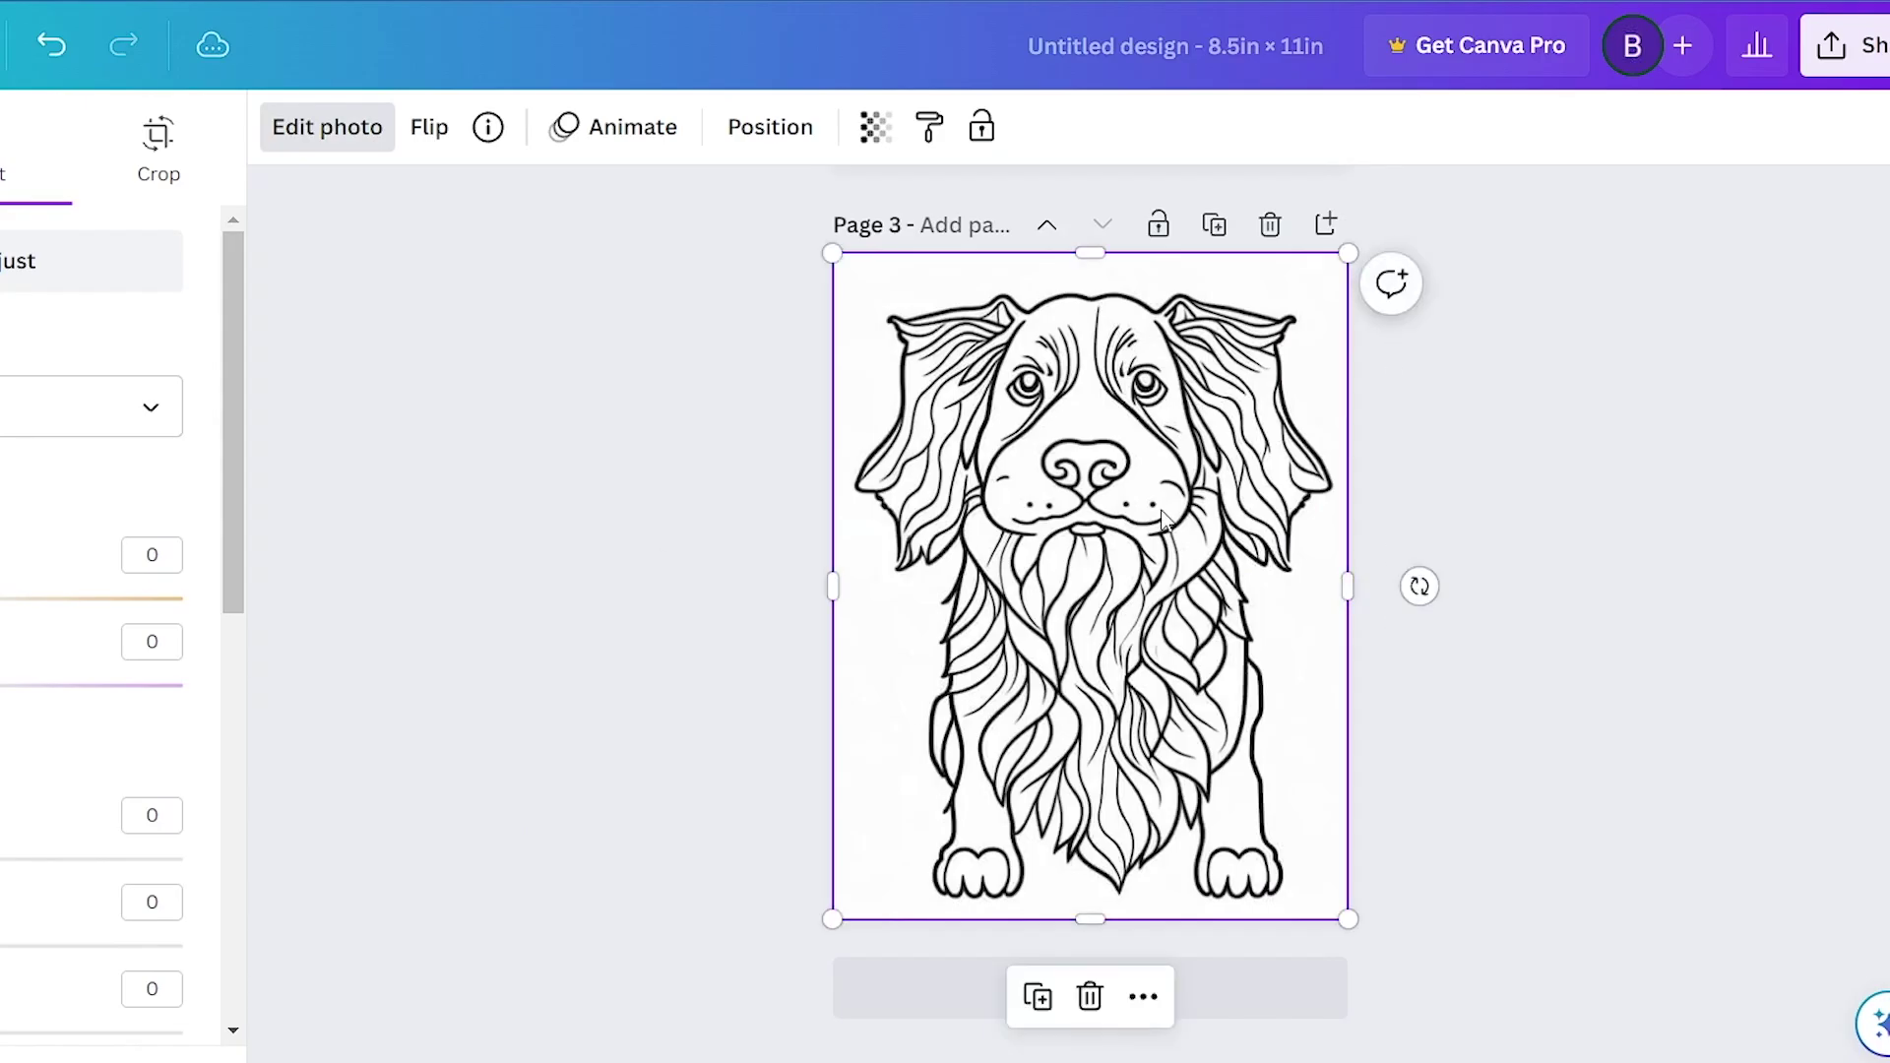
Download all three pages of the design as a PDF Standard file.
left_click(1875, 49)
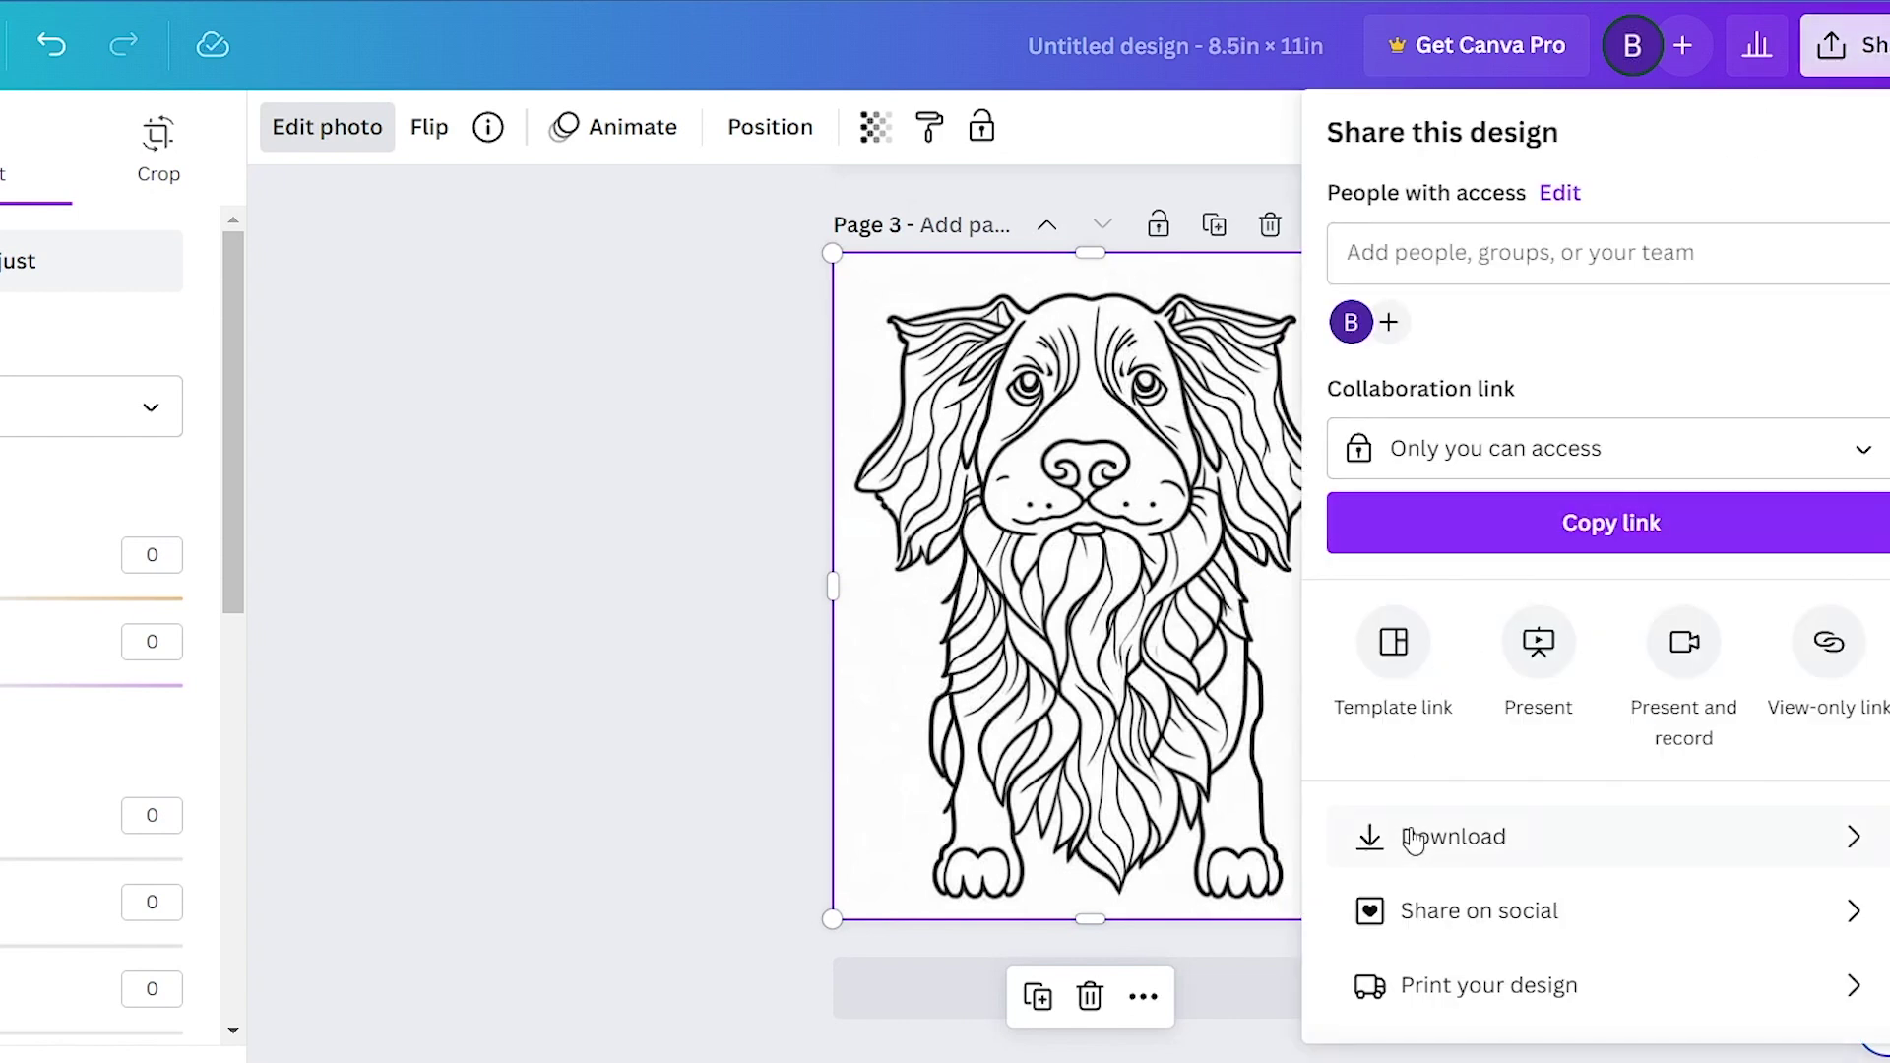
left_click(1415, 837)
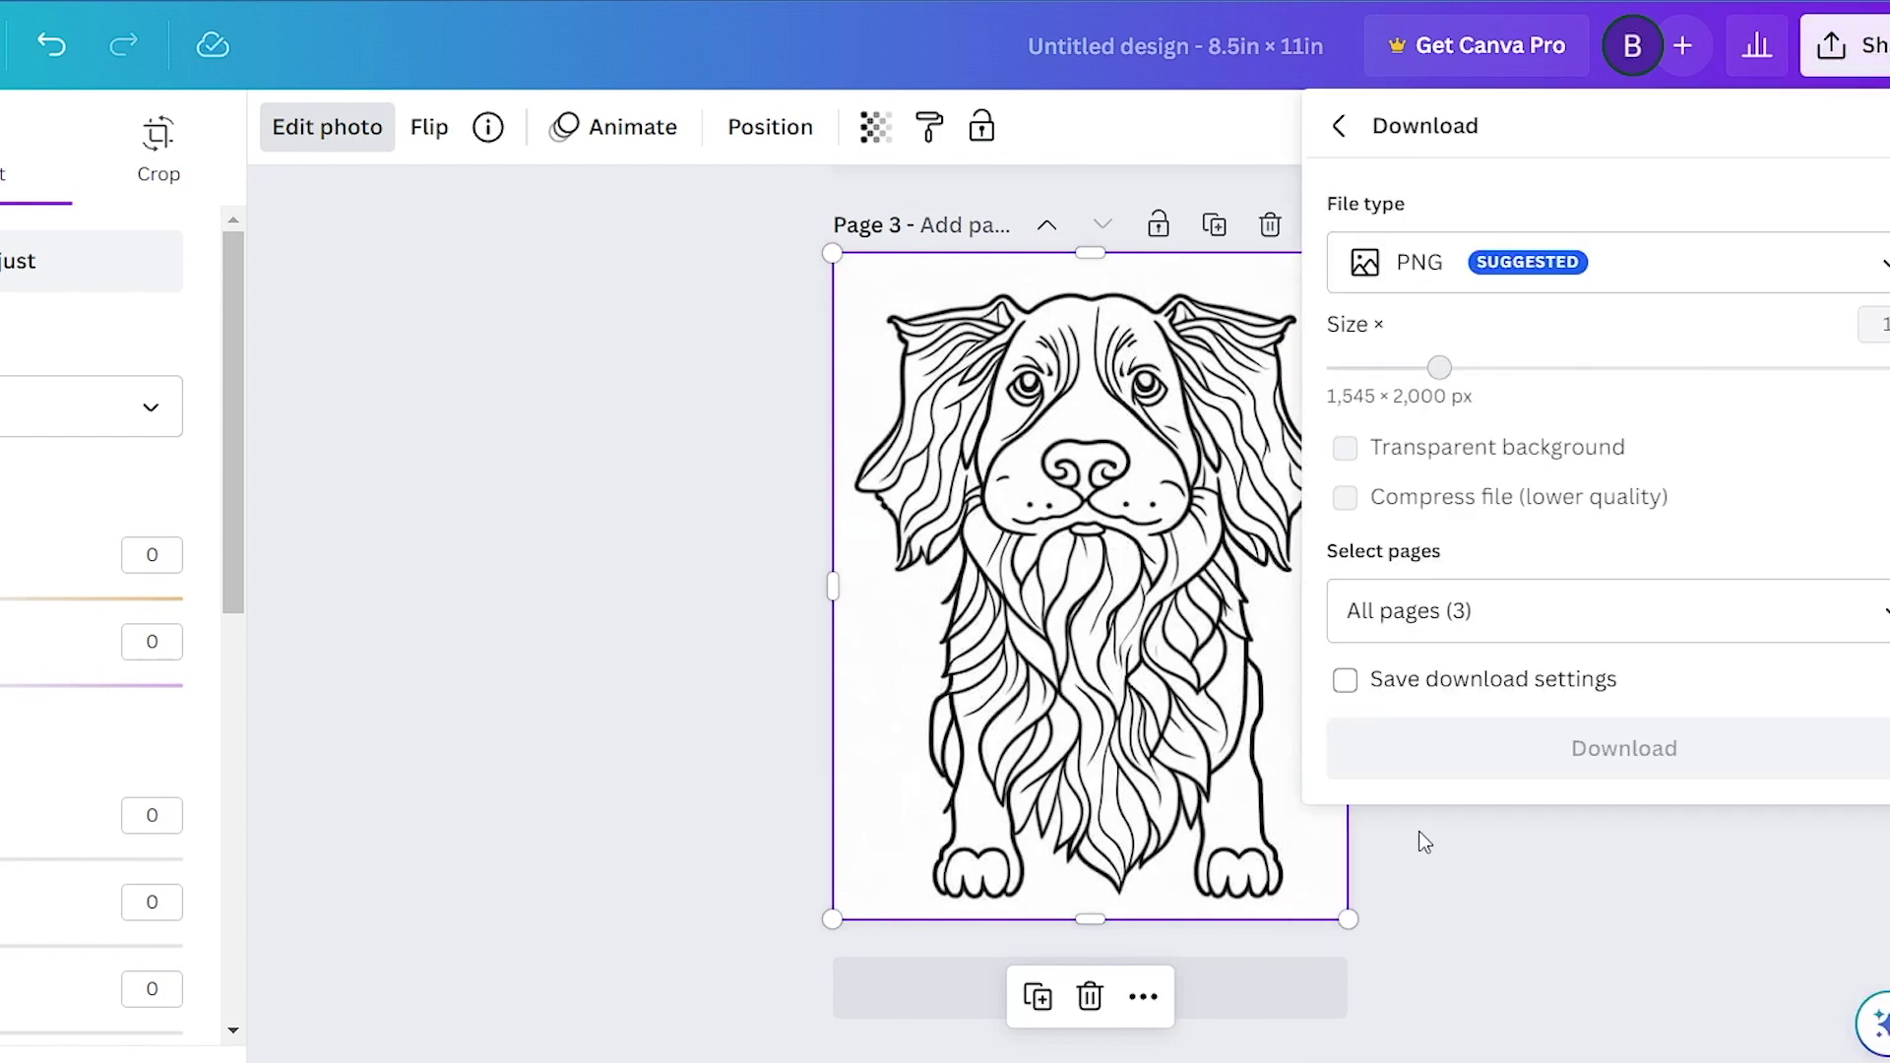
left_click(1534, 278)
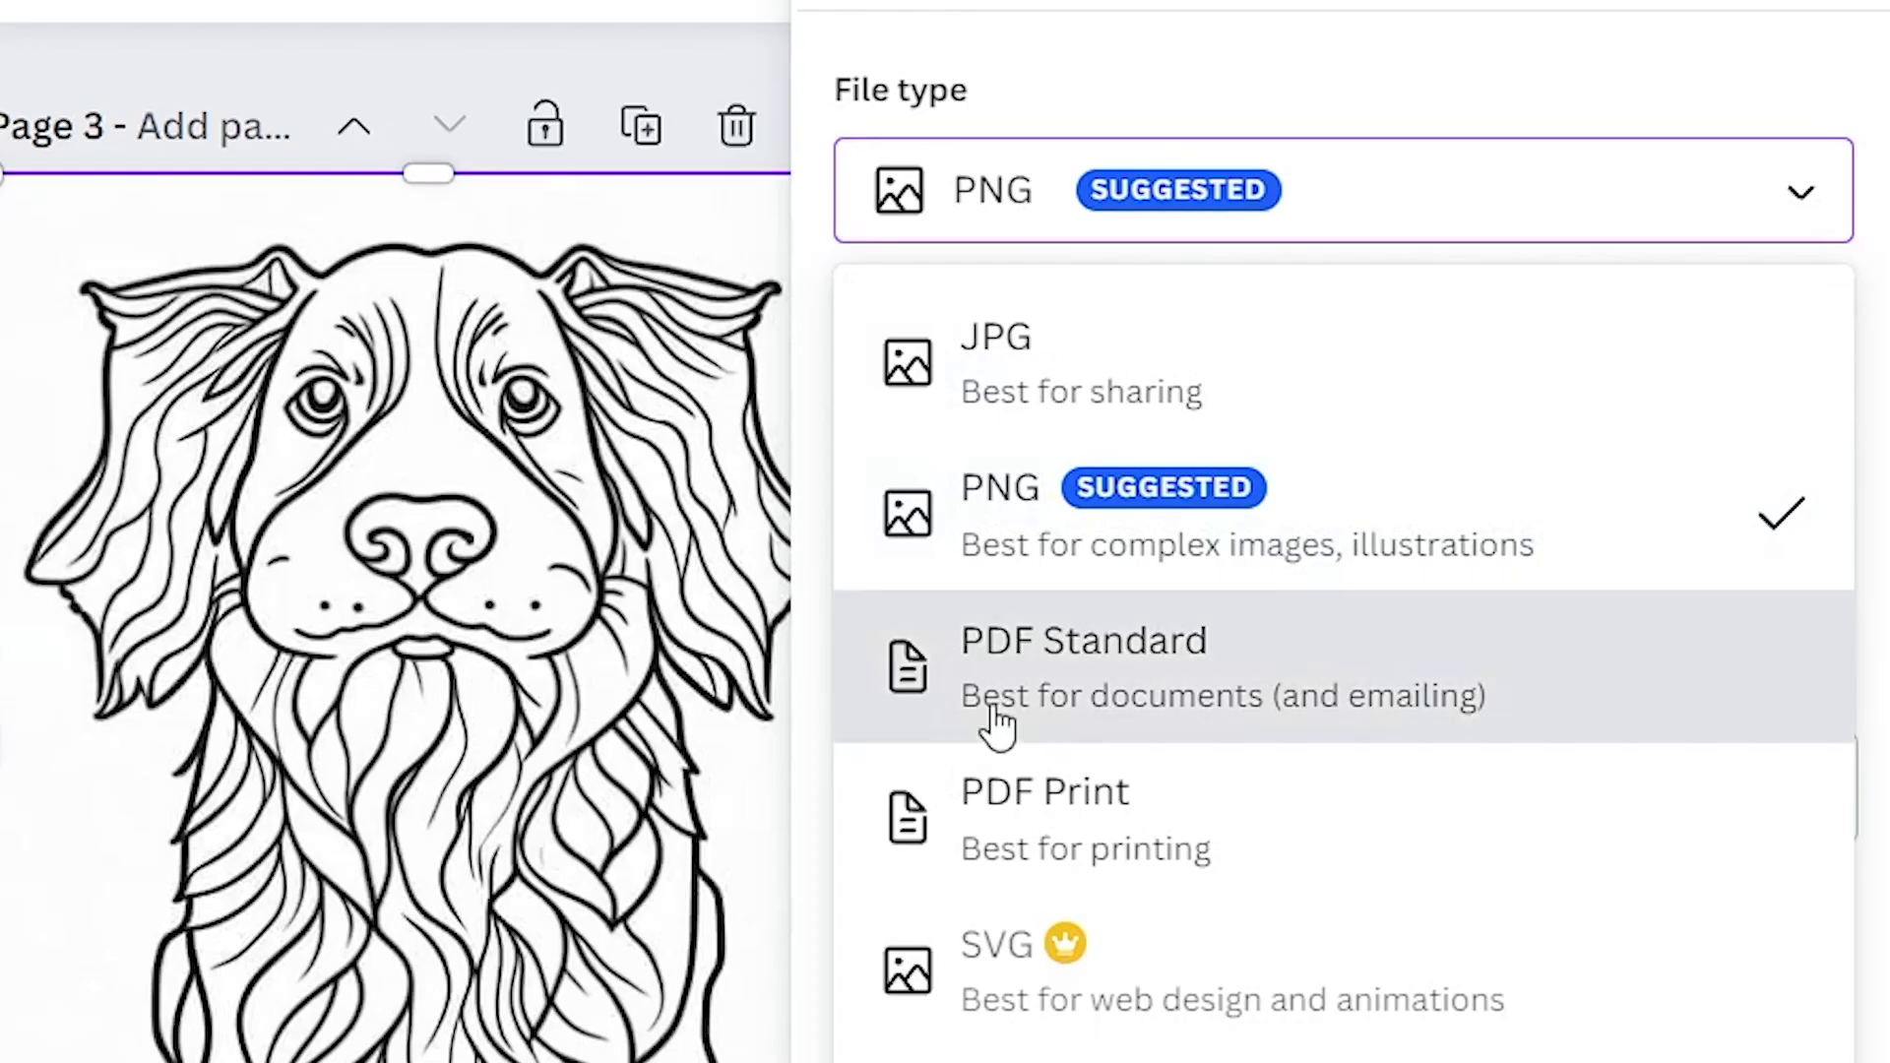
left_click(997, 724)
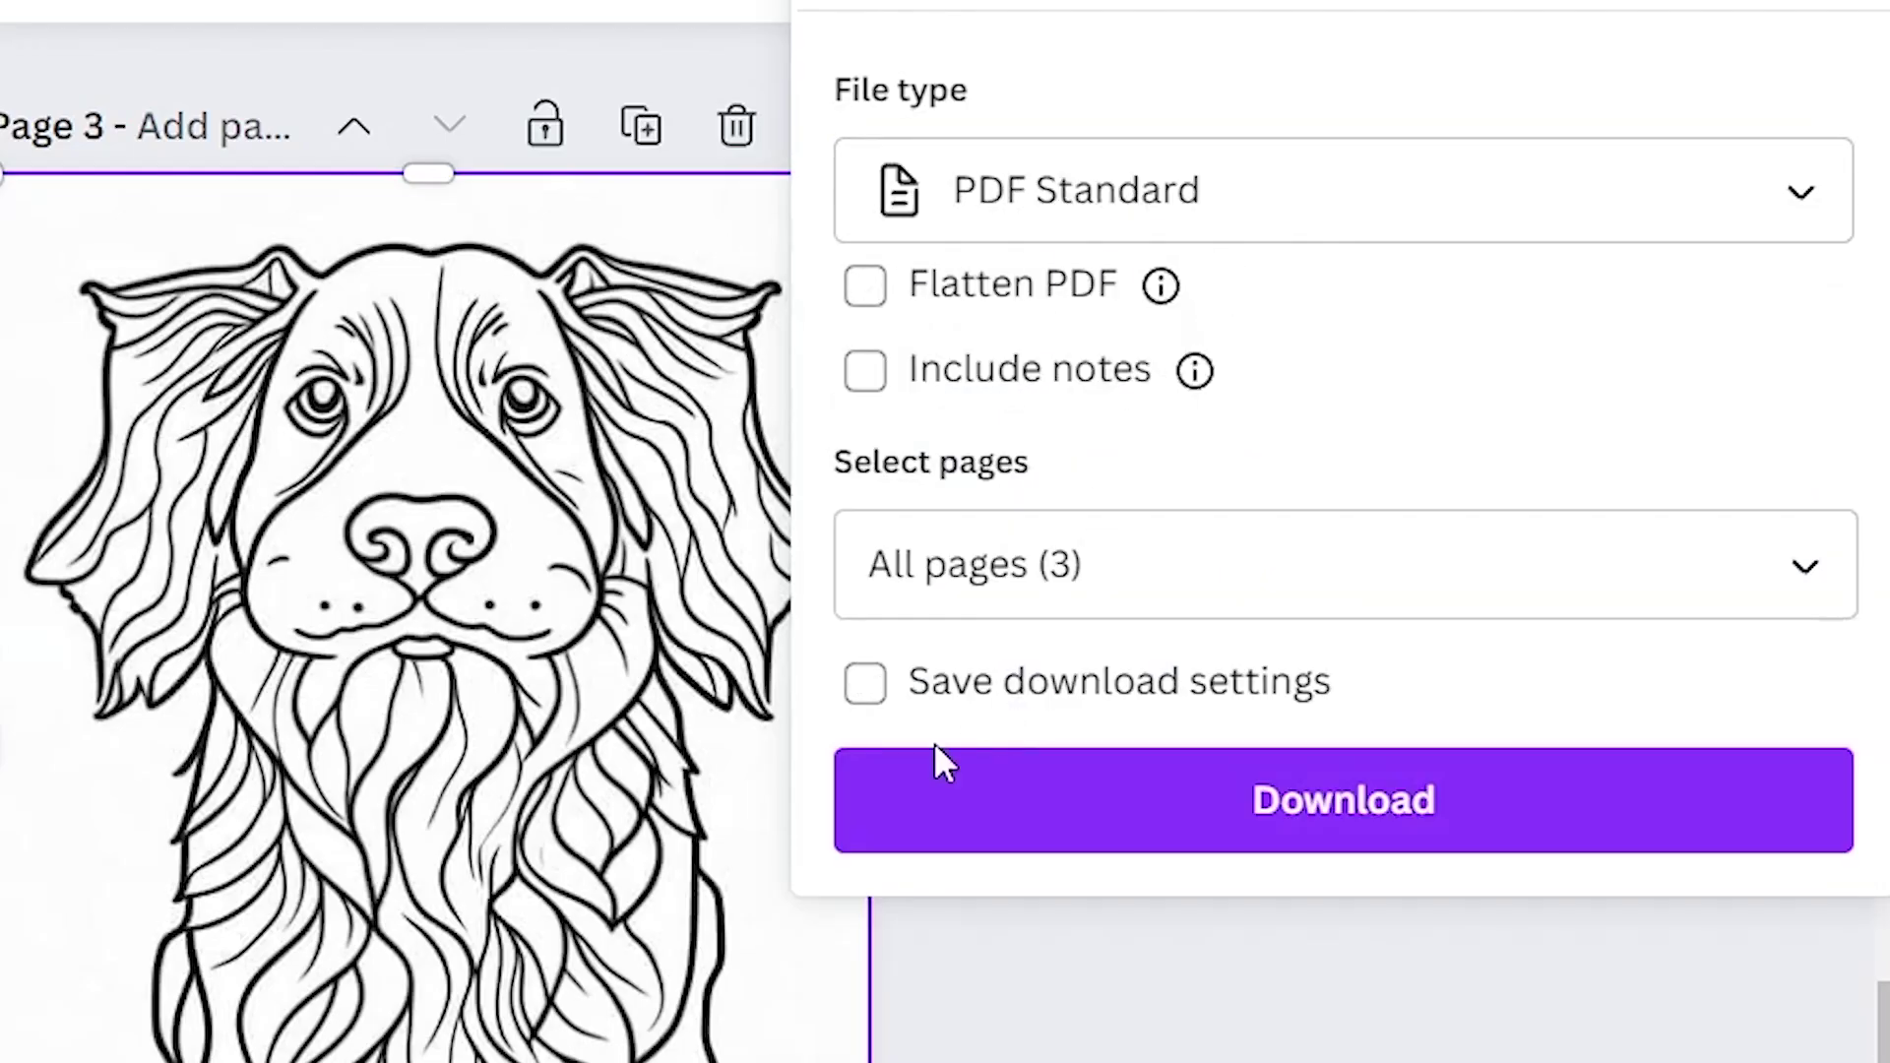
left_click(1289, 825)
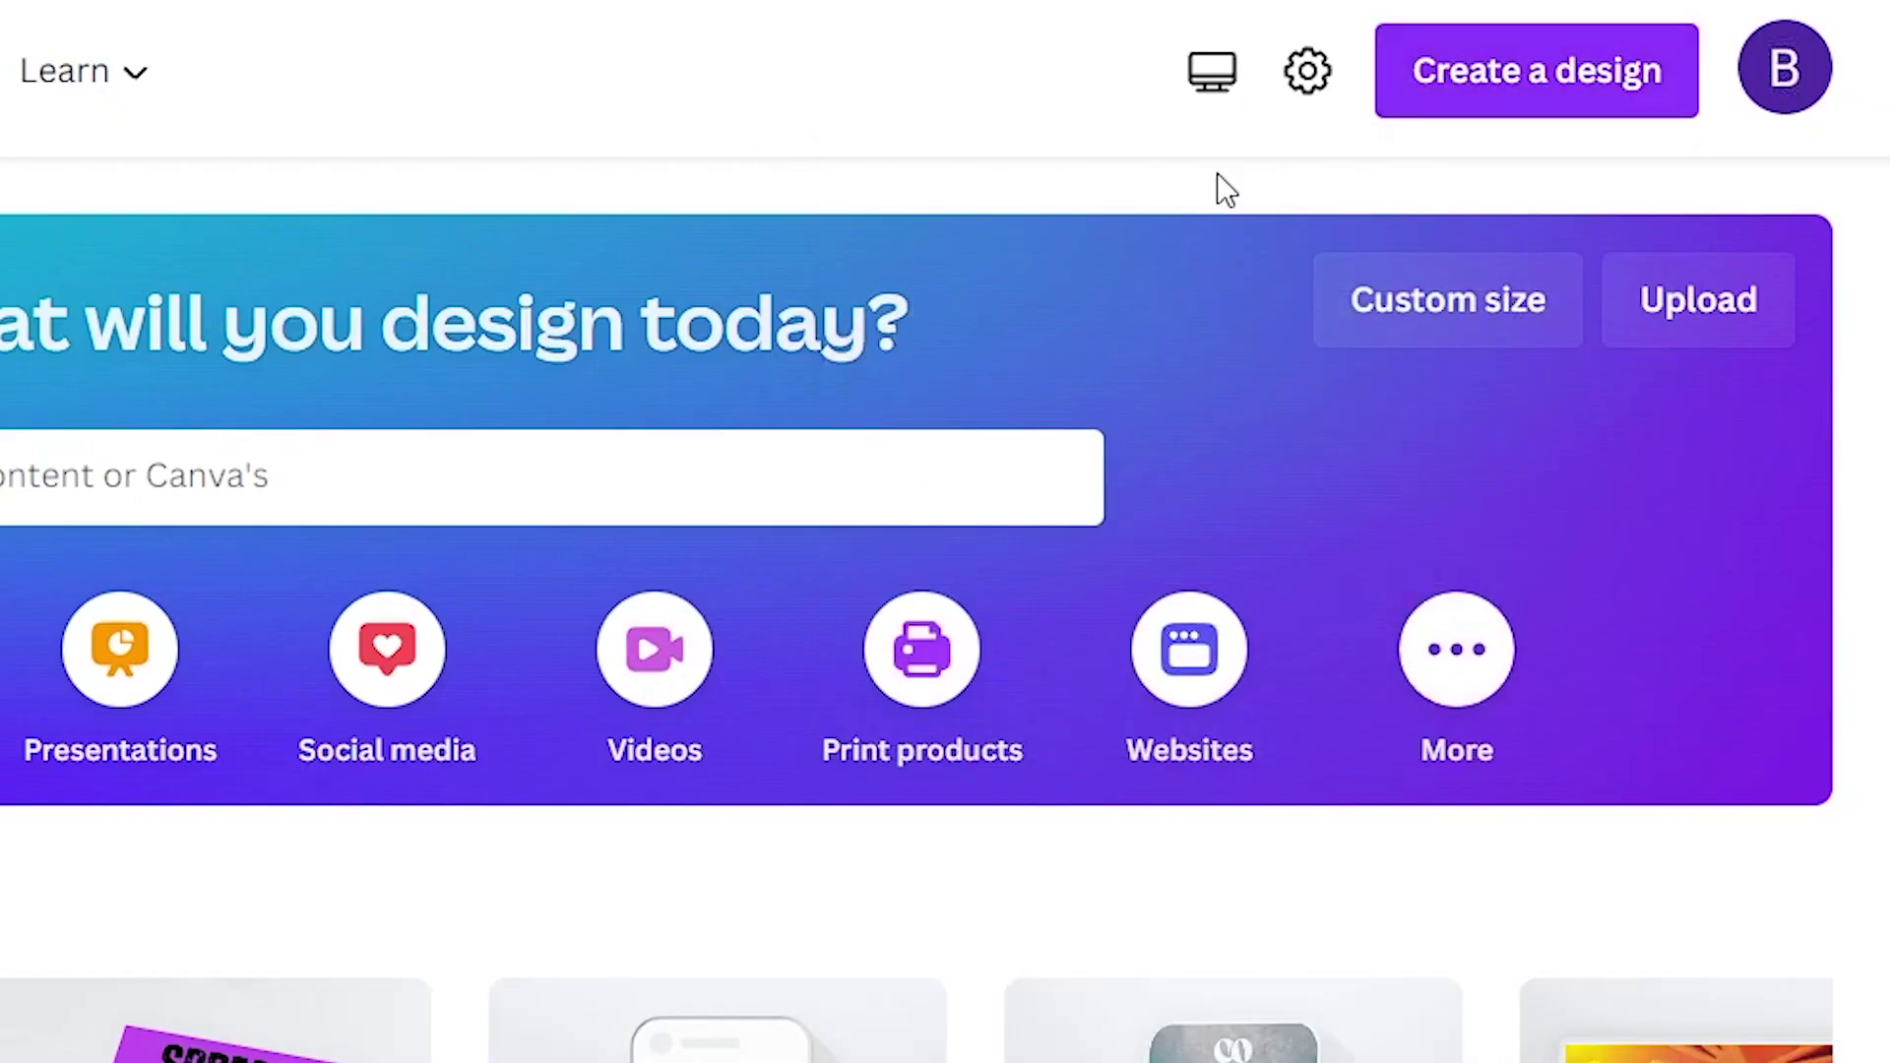
Create another blank custom-size design measuring 8.5 × 11 in from the Canva home page.
left_click(1597, 98)
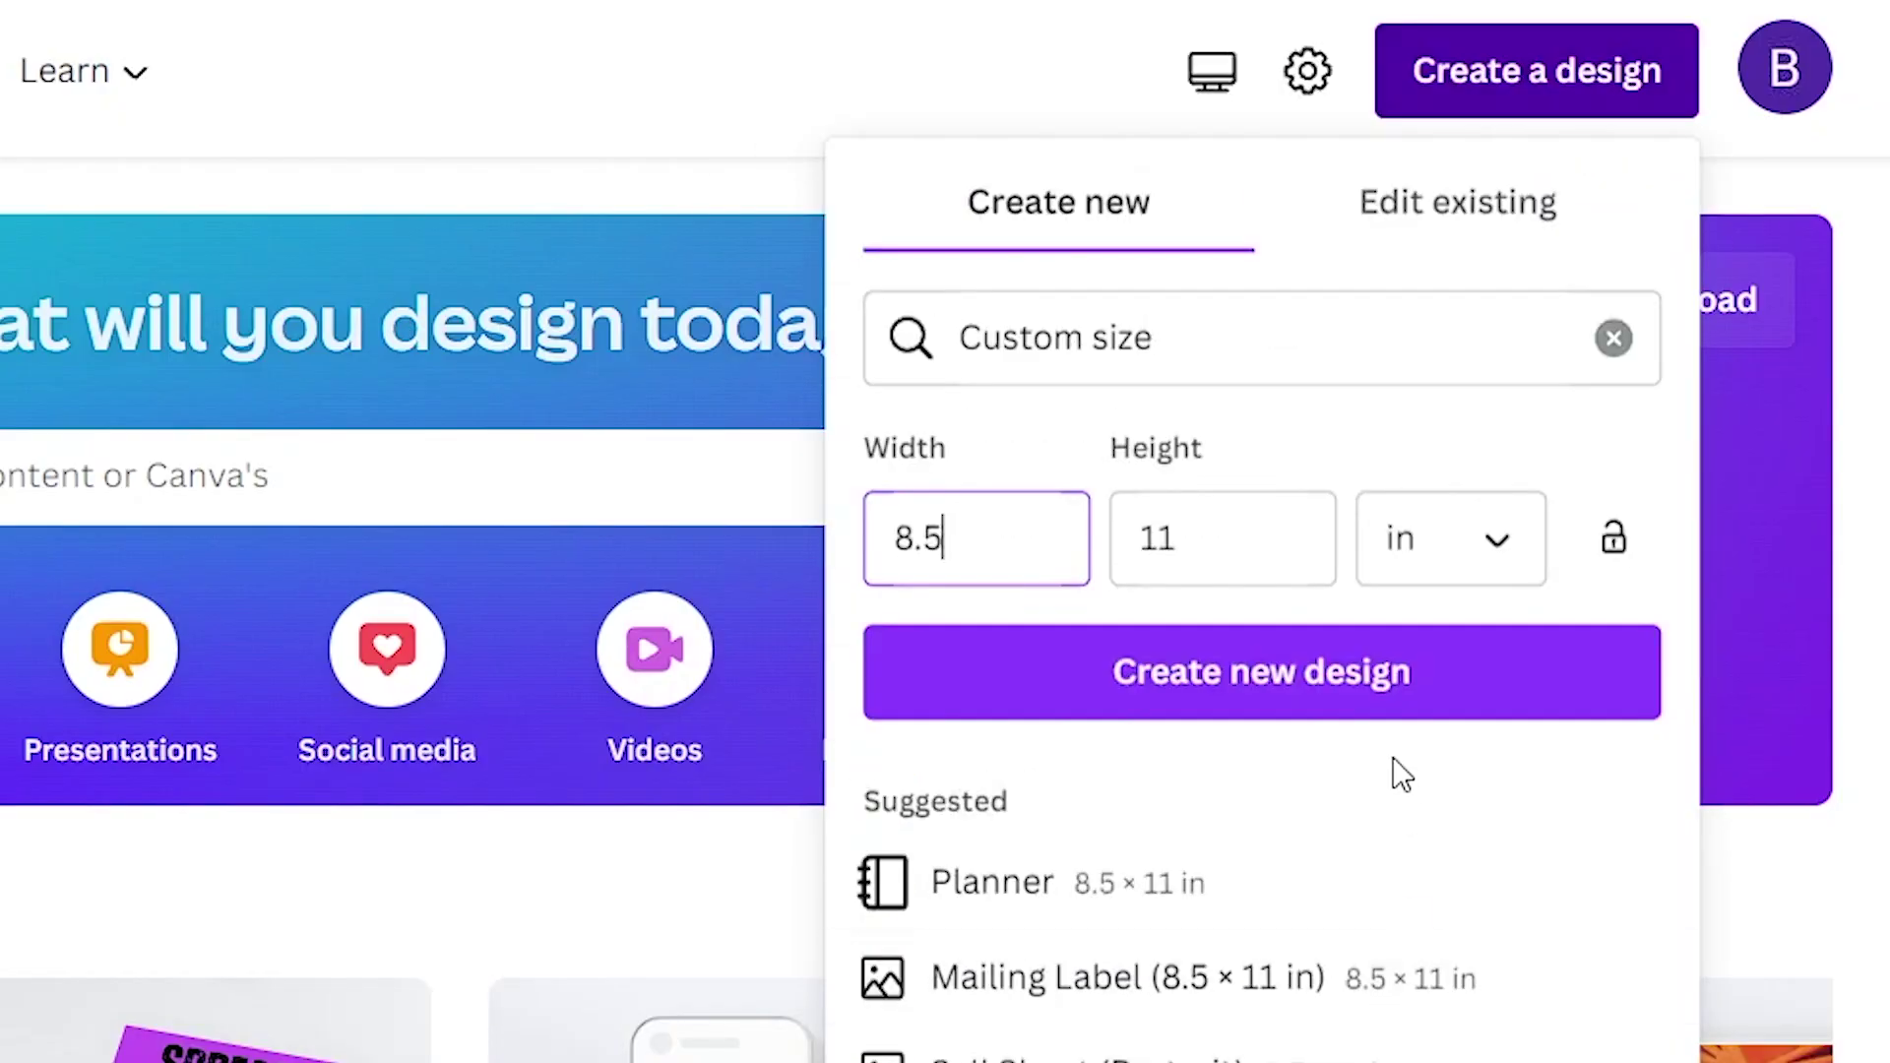
left_click(1342, 696)
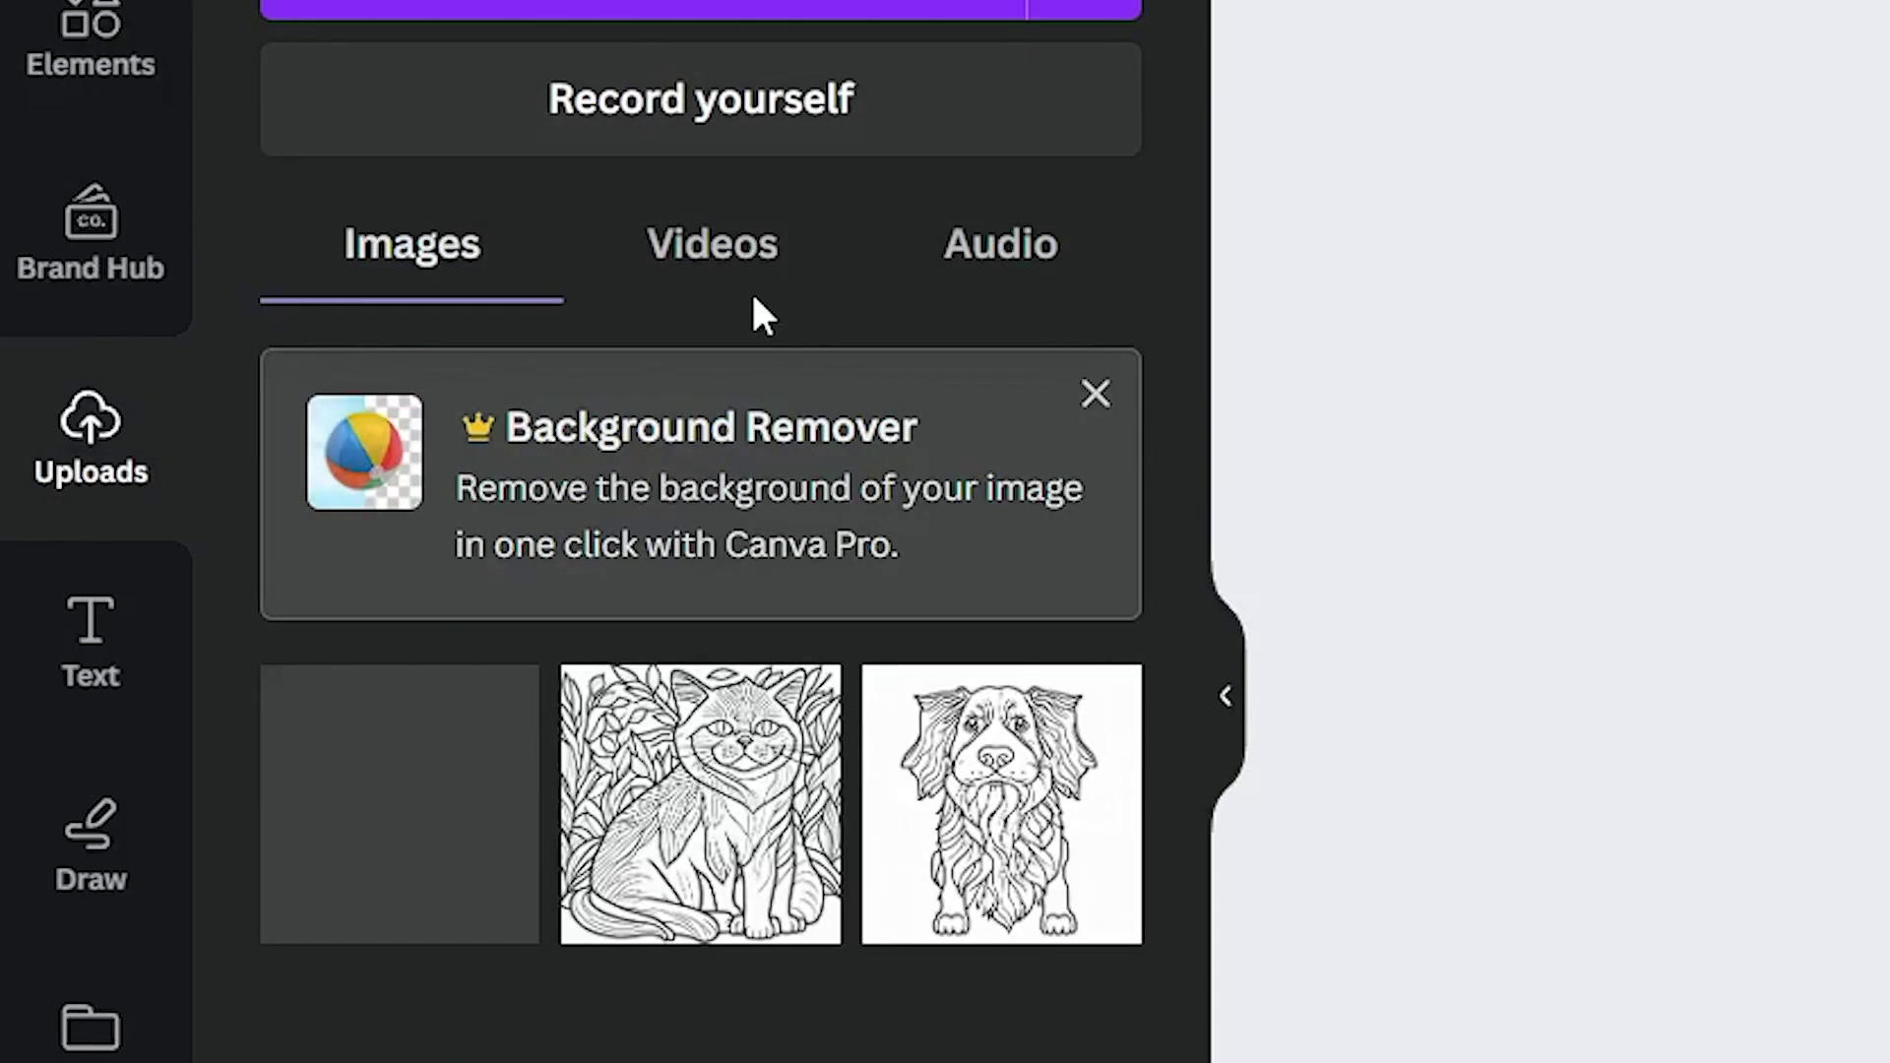